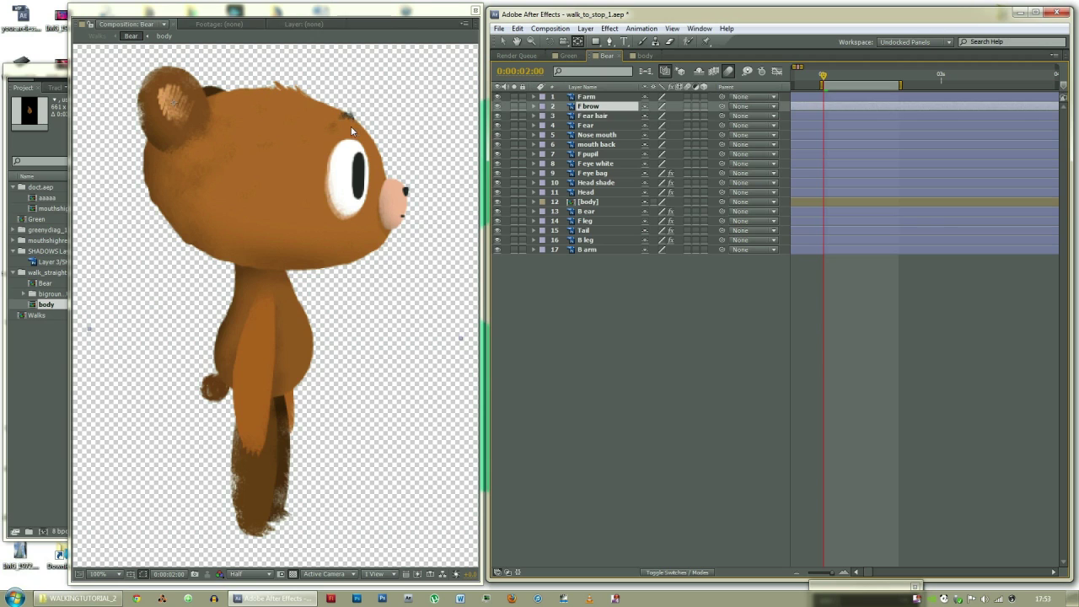
Examine the anchor point placement of the bear's head layers one by one, from F ear down to Head
left_click(177, 109)
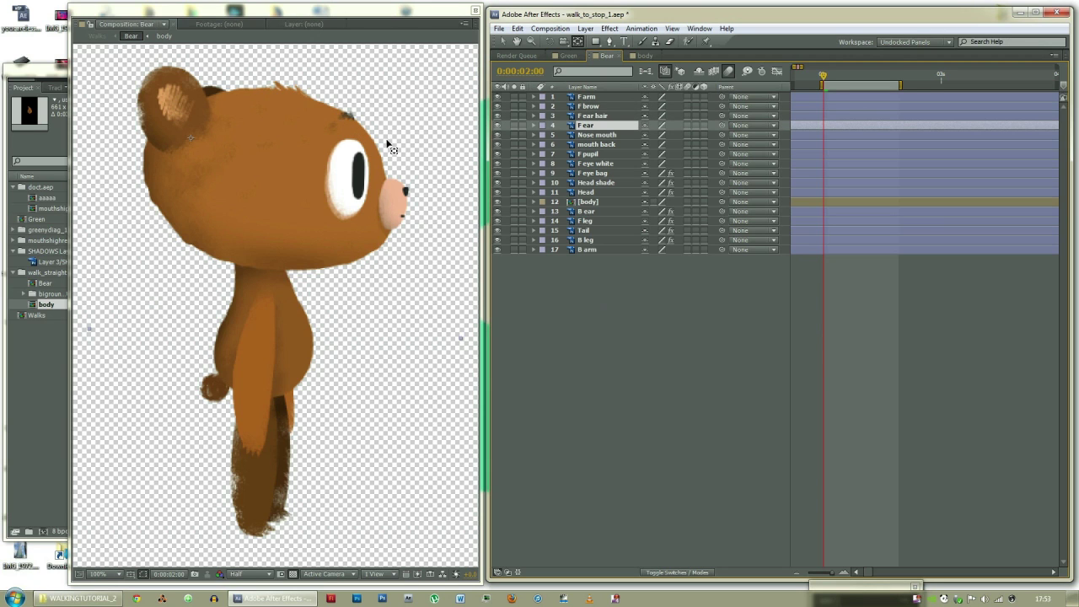
key("ctrl+Down")
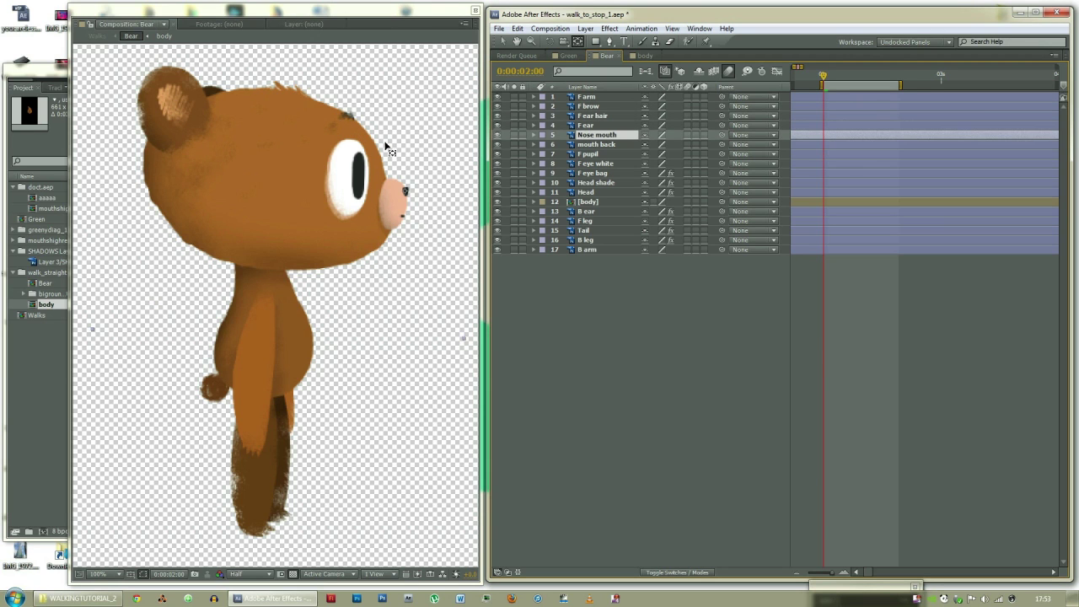
left_click(387, 215)
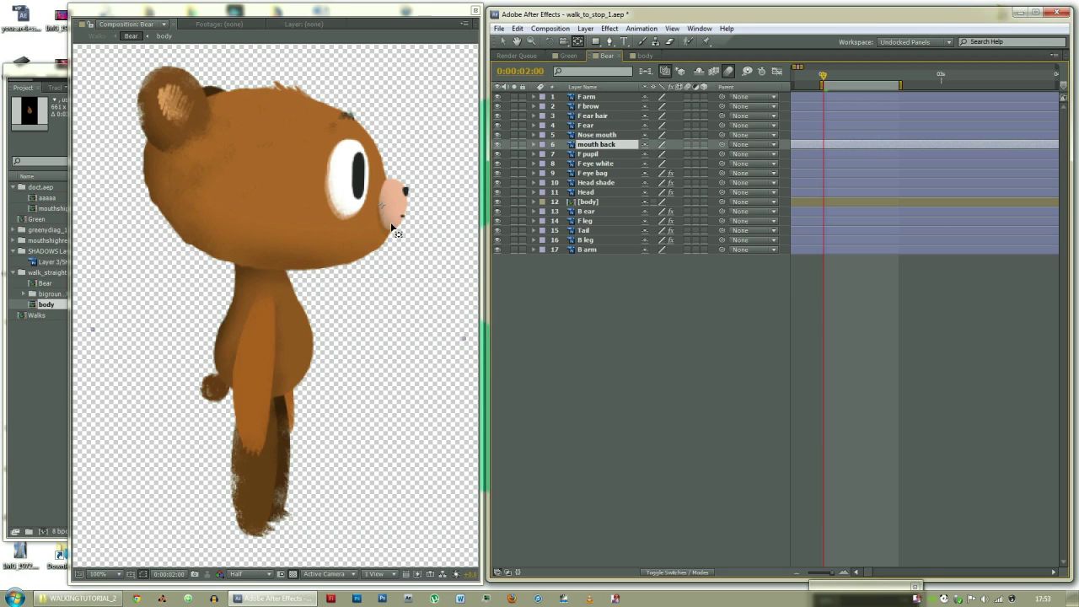
key("ctrl+Down")
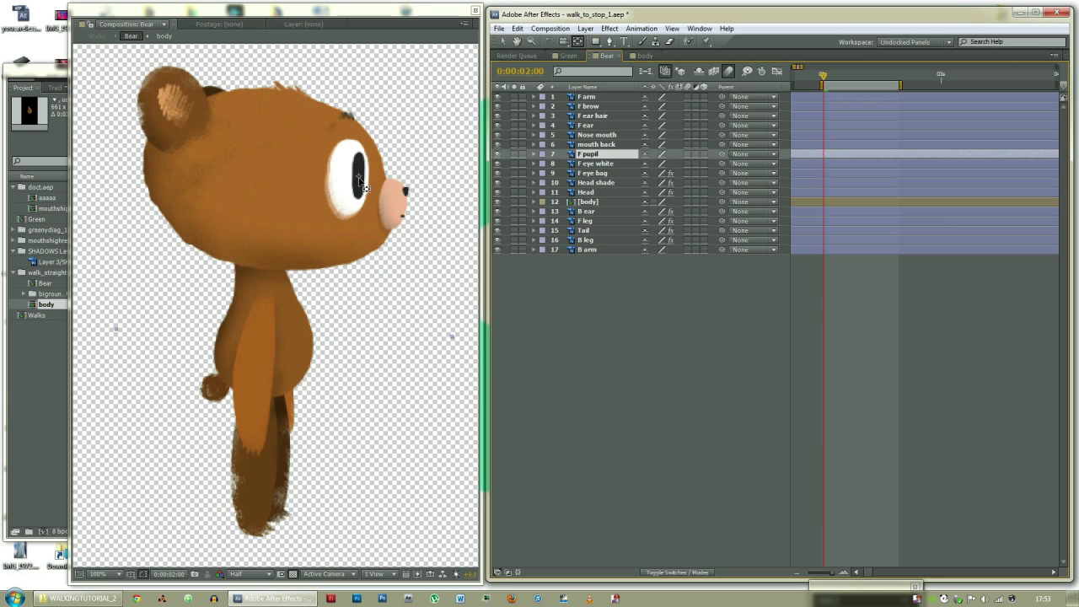
key("ctrl+Down")
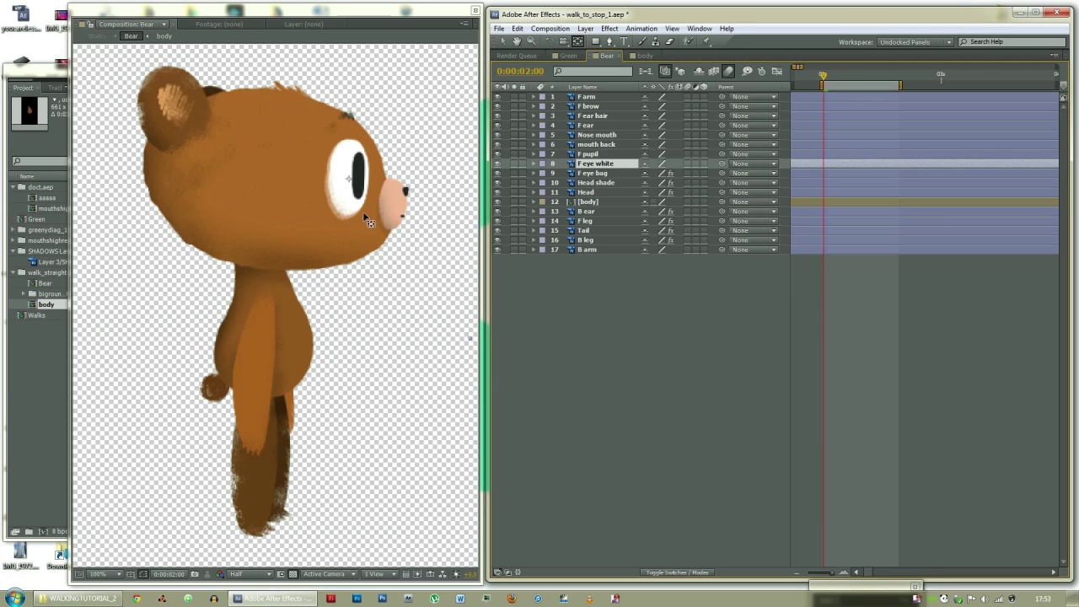
key("ctrl+Down")
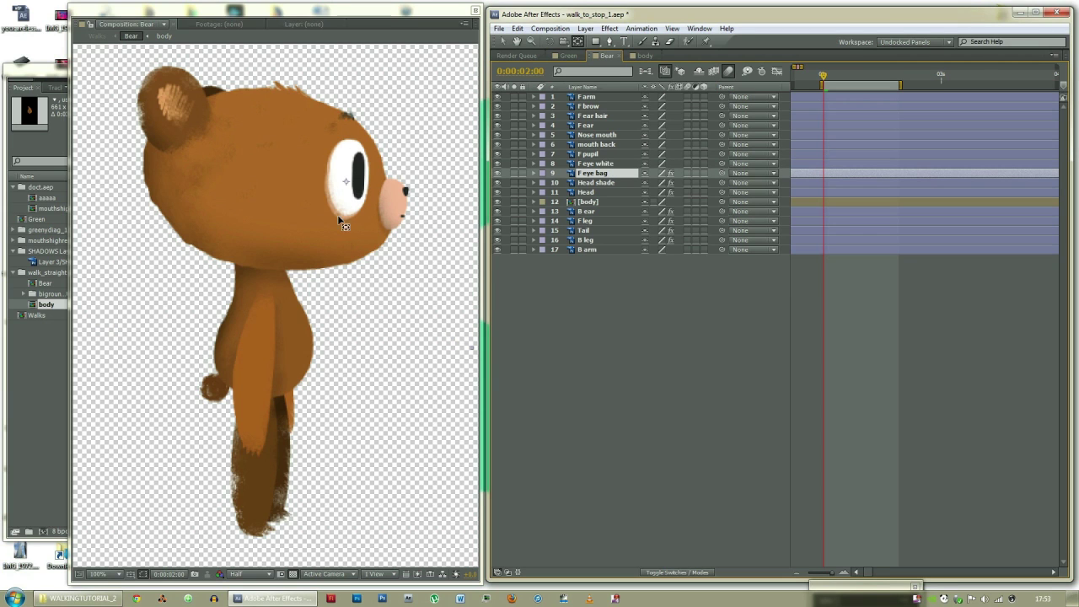
key("ctrl+Down")
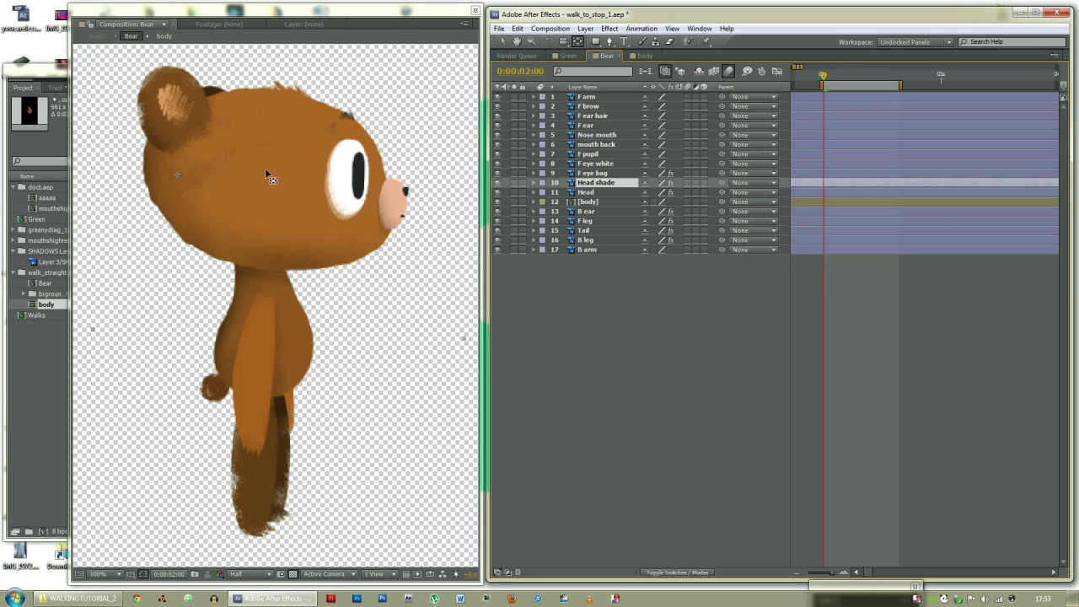
left_click(608, 195)
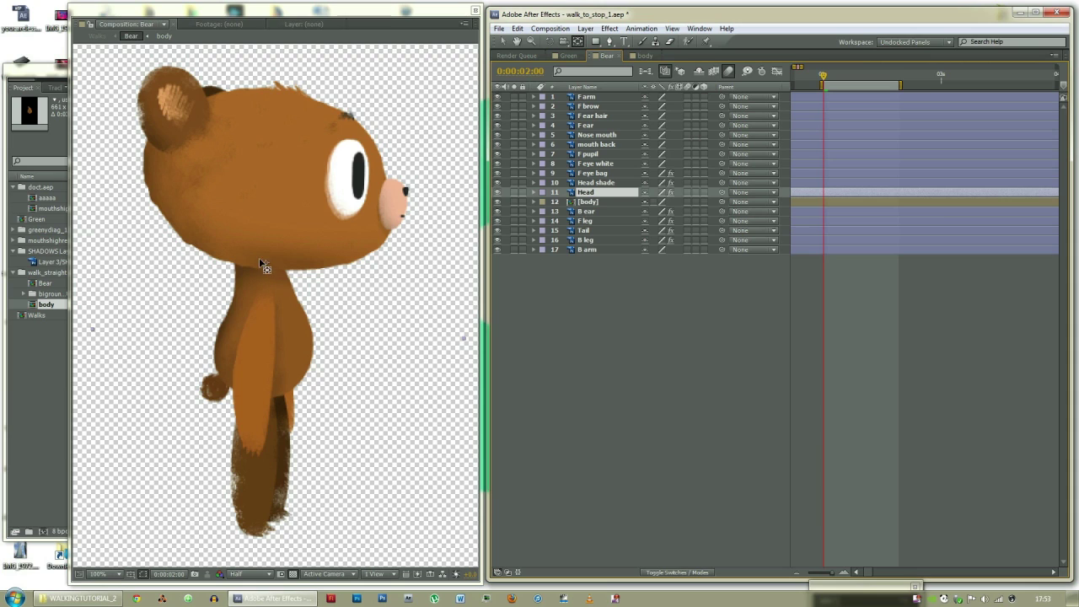
Examine the anchor points of the body, B ear, F leg, Tail, B leg and B arm layers
key("ctrl+Down")
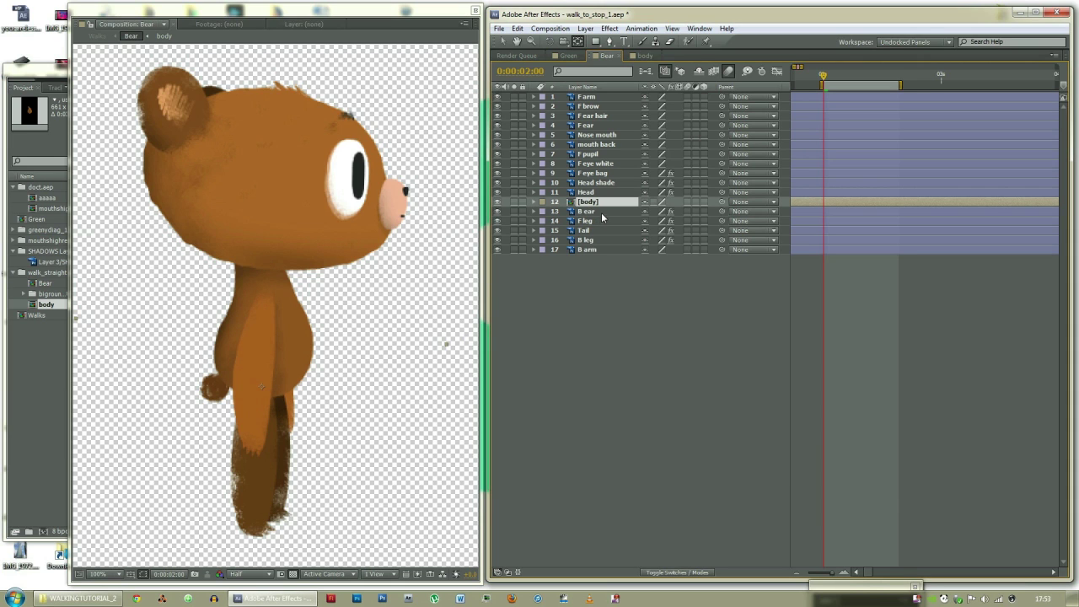
key("ctrl+Down")
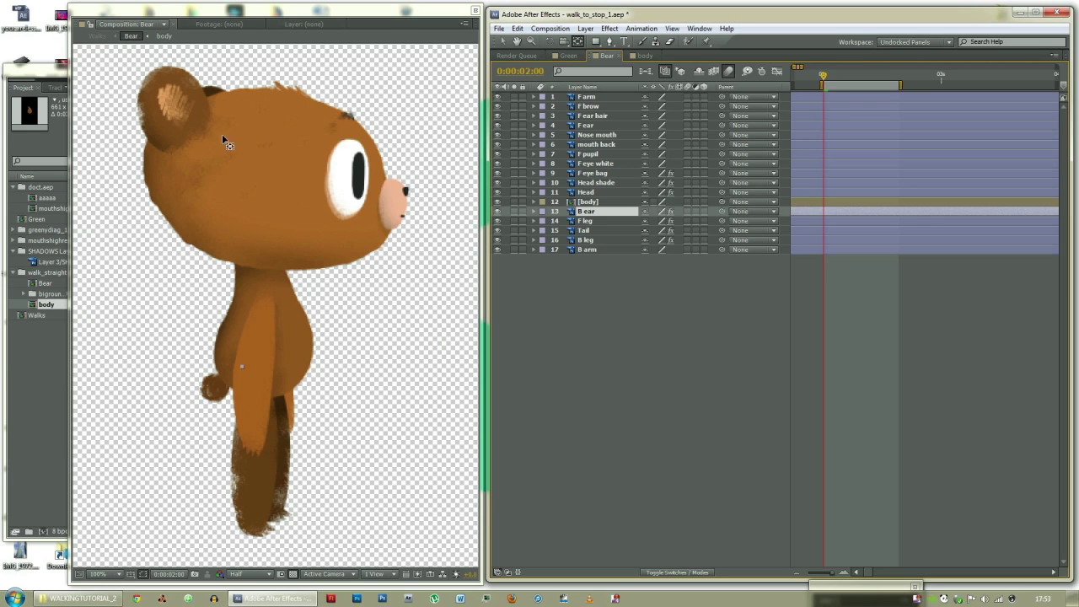
left_click(513, 211)
left_click(514, 212)
left_click(600, 221)
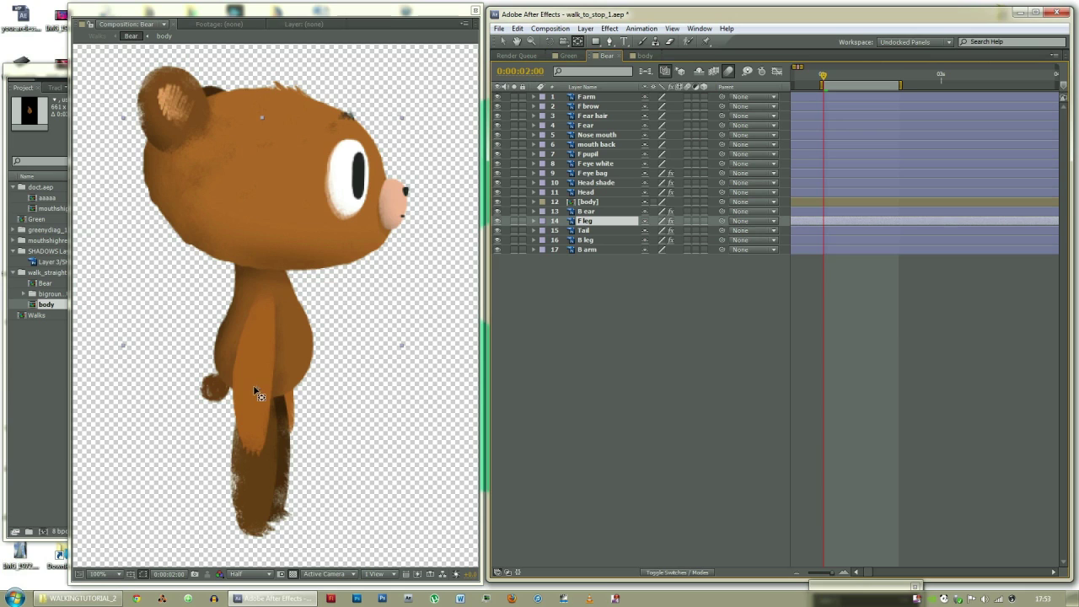
key("ctrl+Down")
key("ctrl+Down")
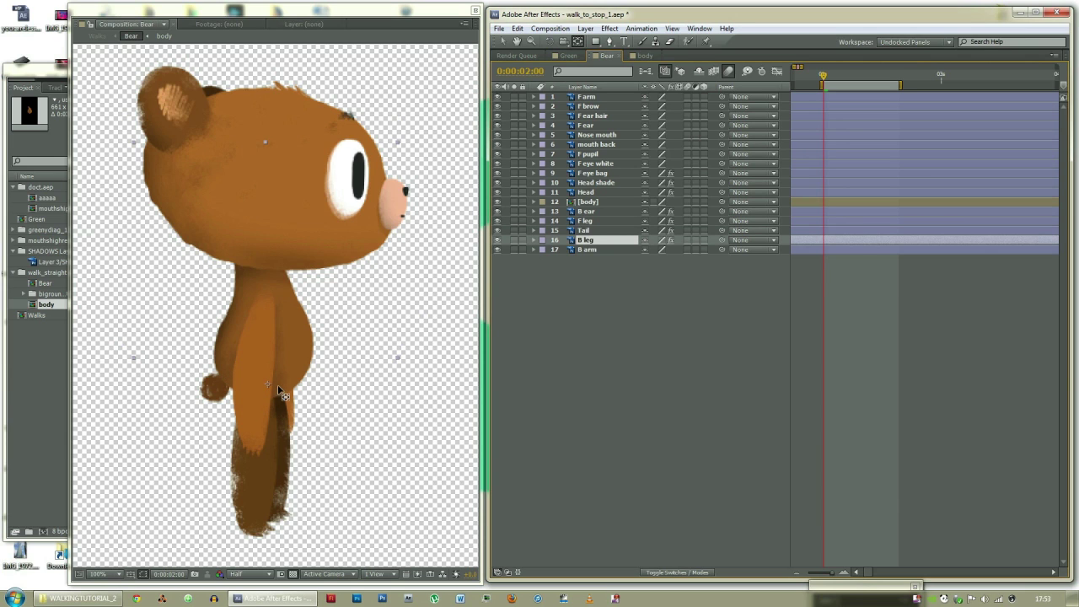
key("ctrl+Down")
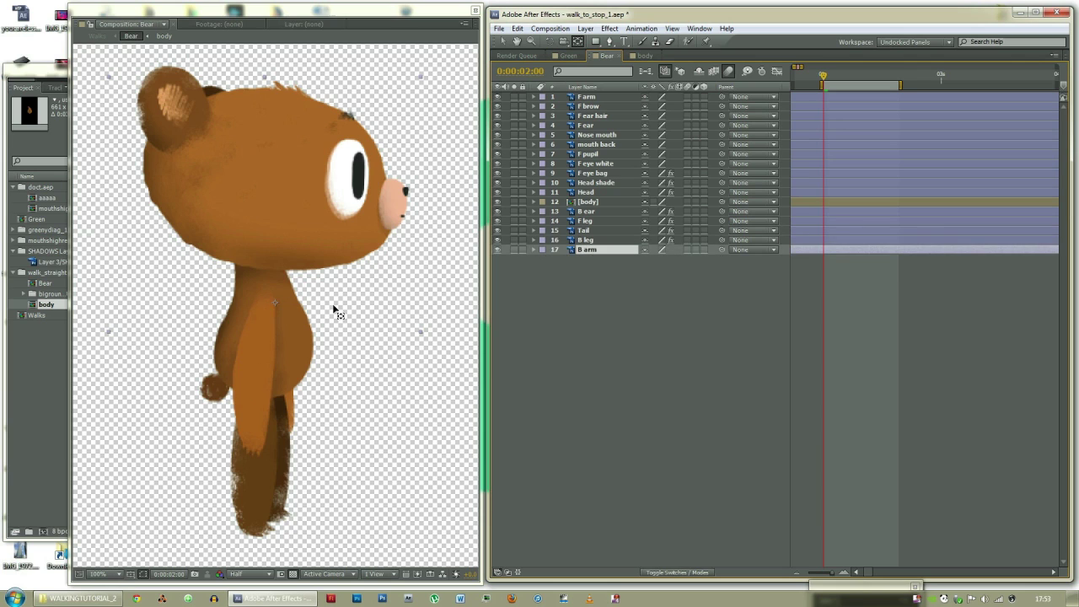
left_click(513, 250)
left_click(513, 249)
left_click(615, 368)
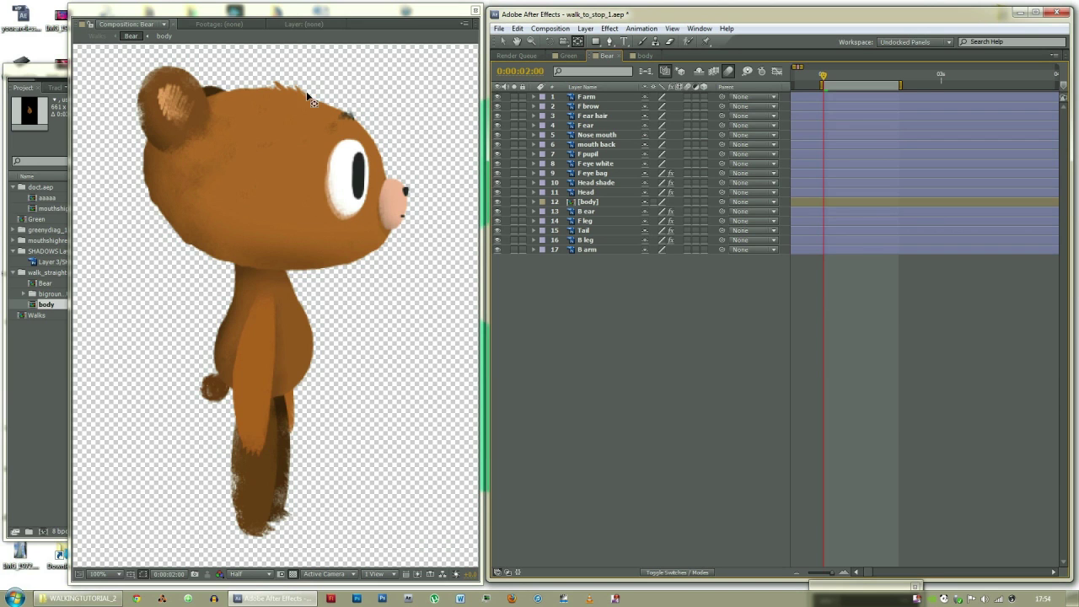
Parent the F brow, F ear, mouth back, F eye bag, Head shade and B ear layers to the Head layer
left_click(608, 107)
left_click(607, 125, "ctrl")
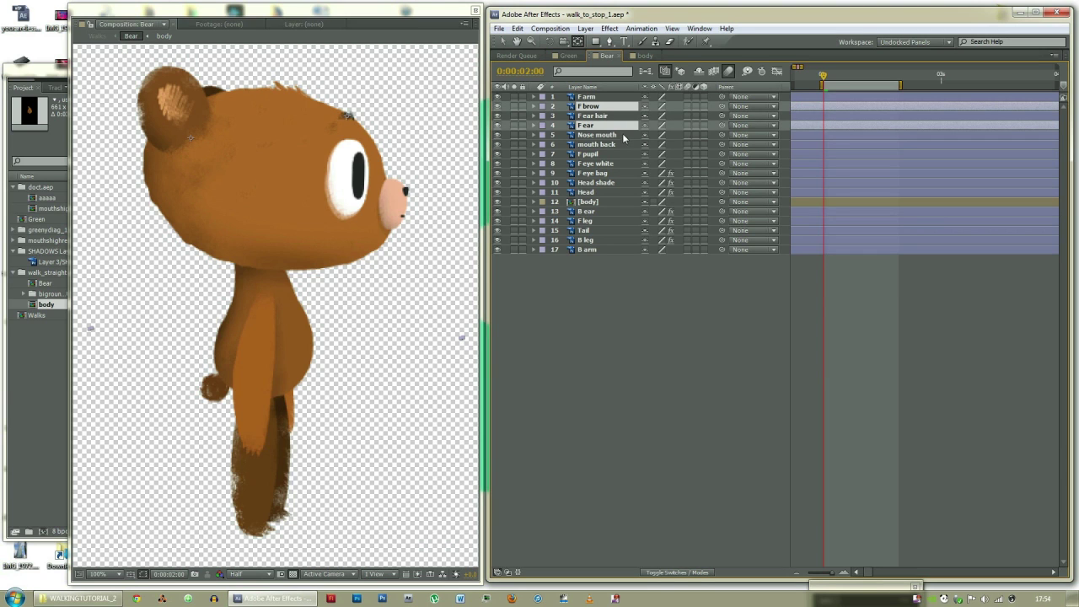
left_click(616, 144, "ctrl")
left_click(612, 173, "ctrl")
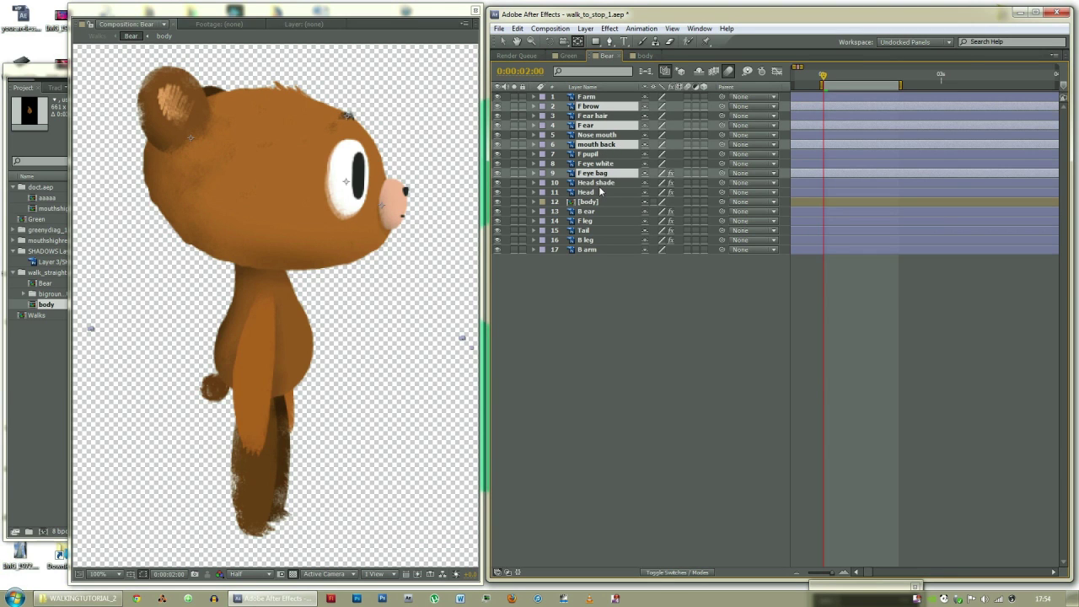
left_click(619, 183, "ctrl")
left_click_drag(721, 182, 612, 192)
left_click(624, 211)
left_click_drag(722, 211, 603, 193)
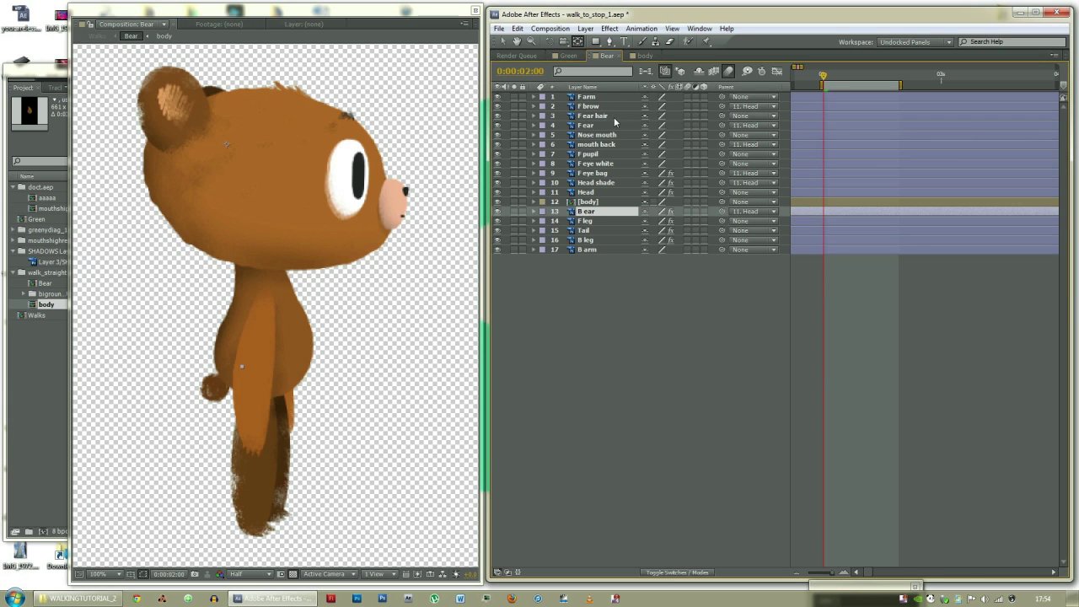
Parent the F ear hair layer to F ear and the Nose mouth layer to mouth back
left_click(615, 116)
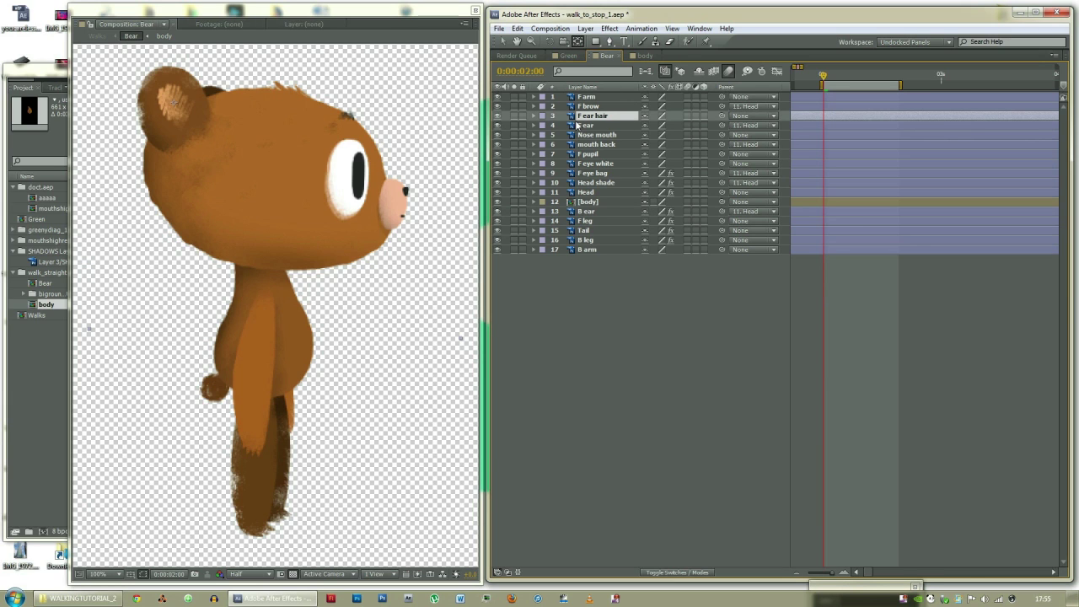
left_click_drag(721, 116, 599, 126)
left_click(607, 136)
left_click_drag(722, 134, 601, 145)
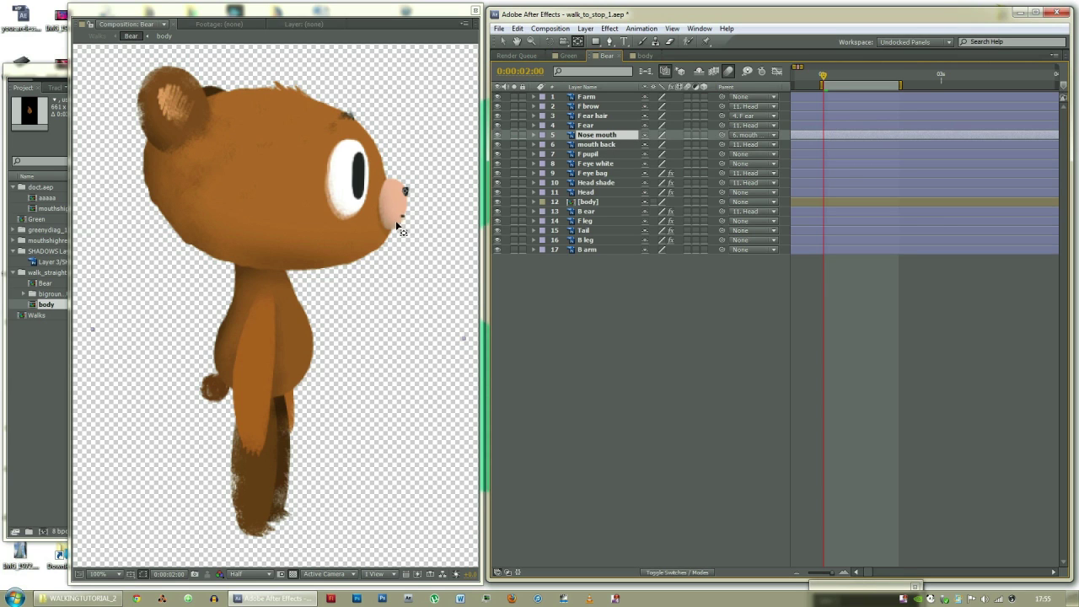
Parent the F pupil layer to F eye white, and the F eye white layer to F eye bag
left_click(621, 153)
left_click_drag(722, 156, 612, 165)
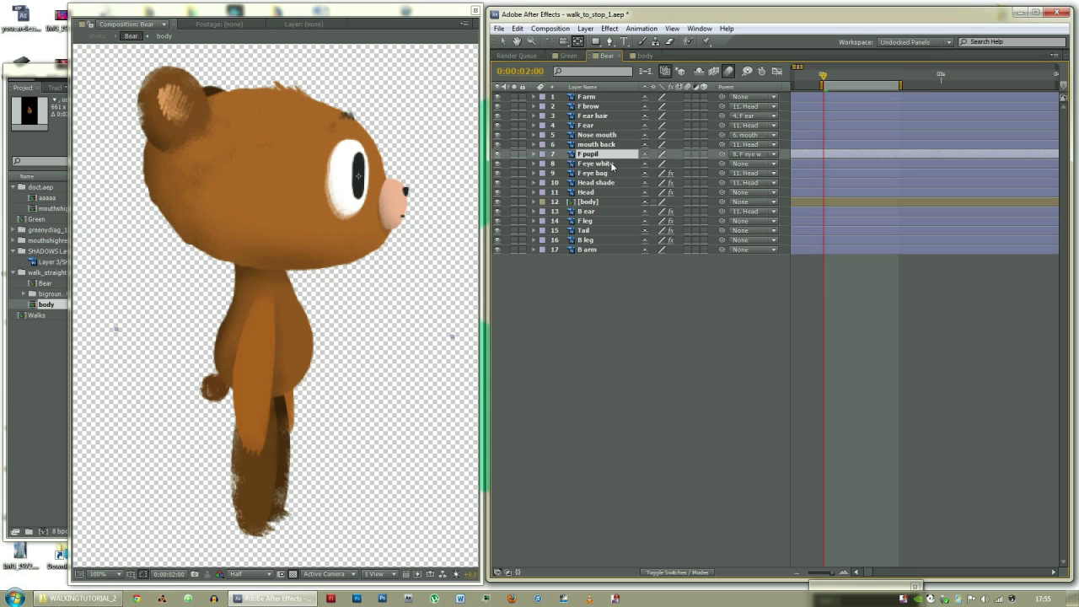
left_click(612, 165)
left_click_drag(723, 167, 606, 173)
left_click(606, 156)
key("ctrl+Down")
key("ctrl+Down")
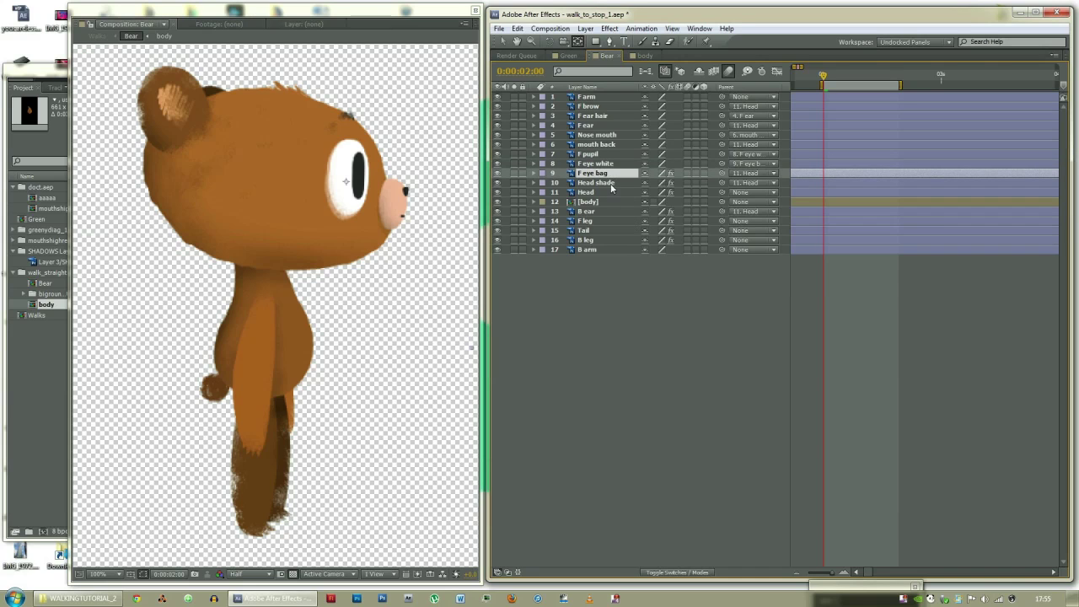
key("ctrl+Down")
key("ctrl+Down")
Parent the Tail and Head layers to the body layer
left_click(606, 230)
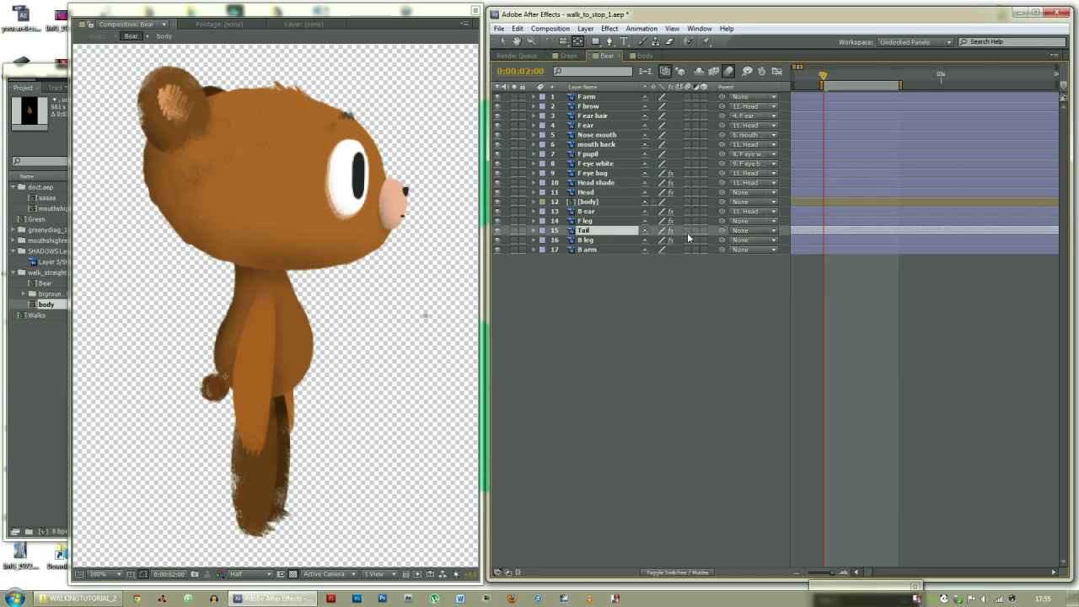
left_click_drag(723, 236, 601, 201)
left_click(608, 184)
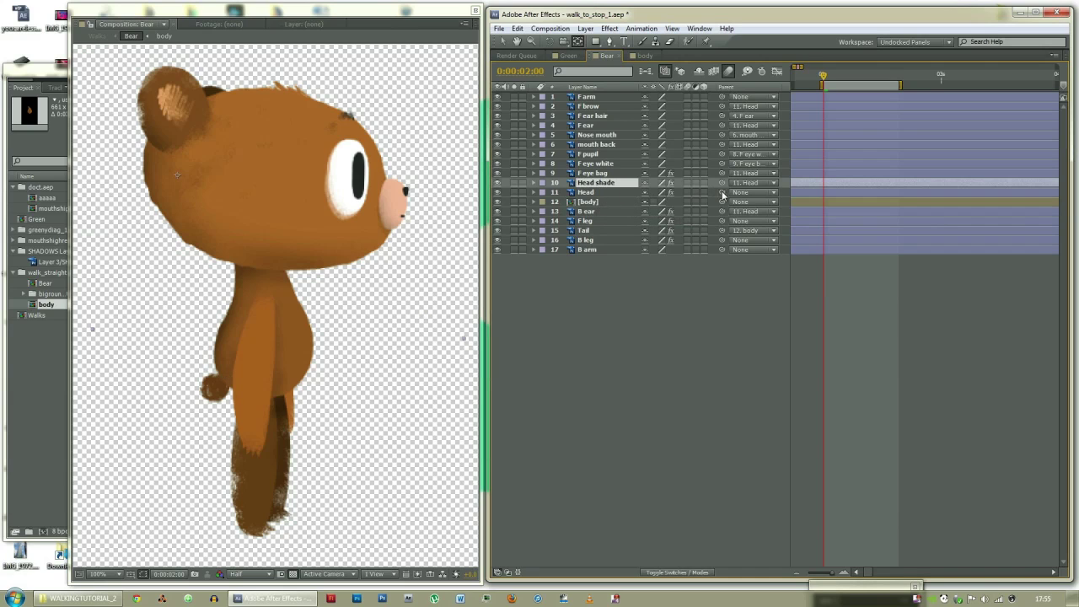
left_click(618, 193)
left_click_drag(721, 192, 604, 201)
Parent the F arm and B arm layers to the body layer
left_click(605, 210)
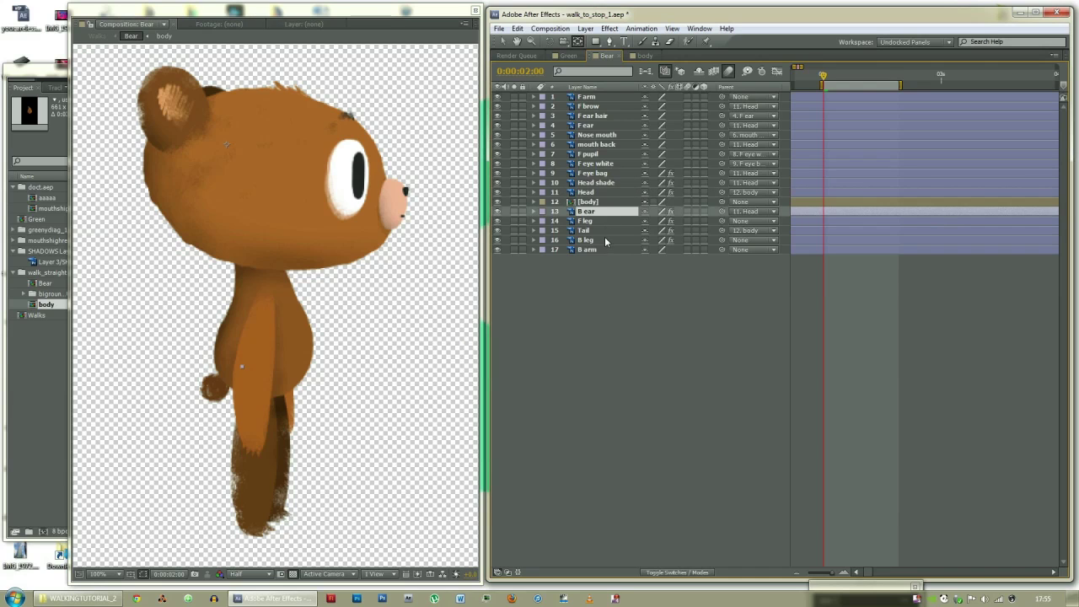
left_click(605, 239)
left_click(600, 221)
left_click(606, 250)
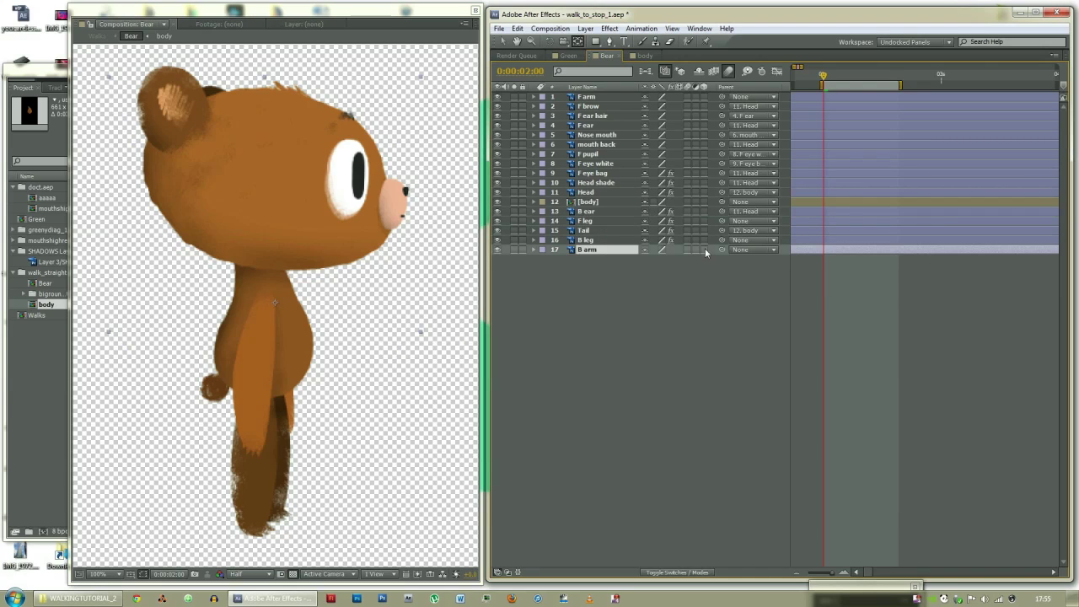
left_click(606, 96, "ctrl")
left_click_drag(721, 97, 601, 202)
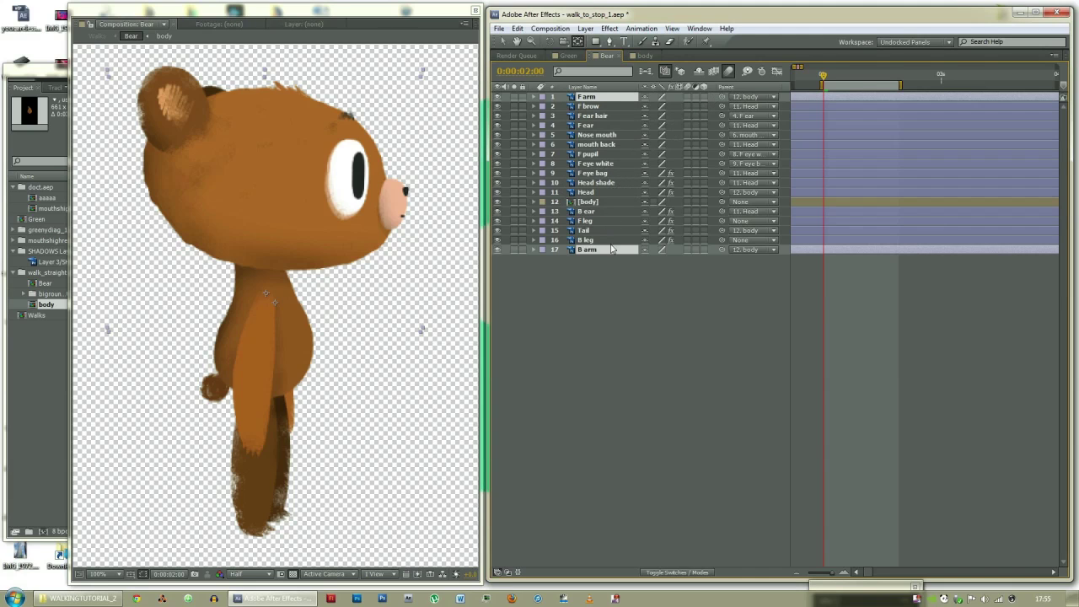
left_click(633, 377)
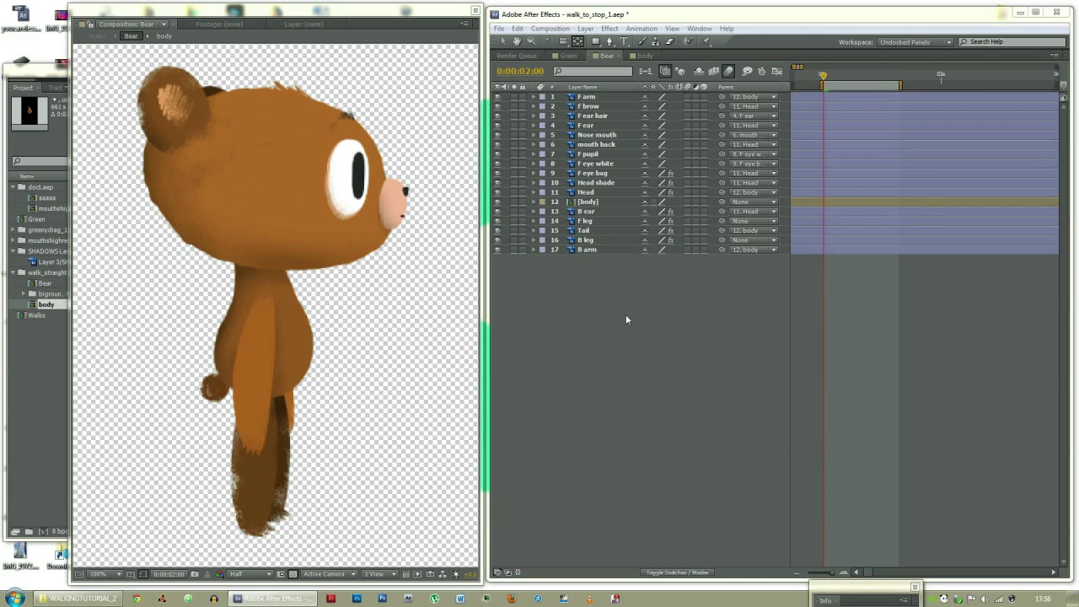
Place Puppet pins along the F arm layer from the shoulder down to the hand
left_click(707, 43)
left_click(590, 97)
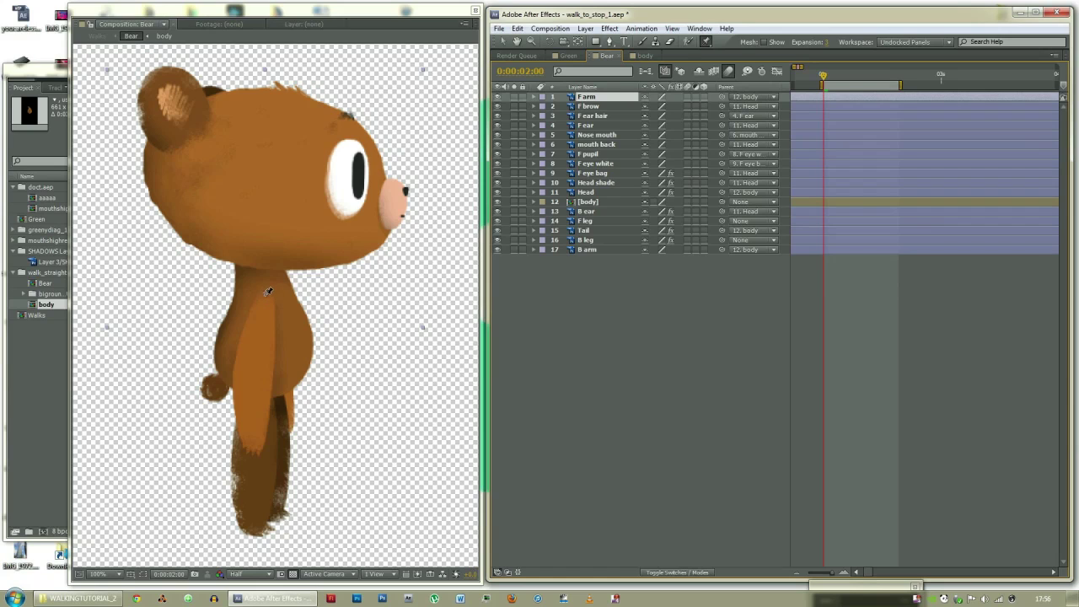
left_click(266, 293)
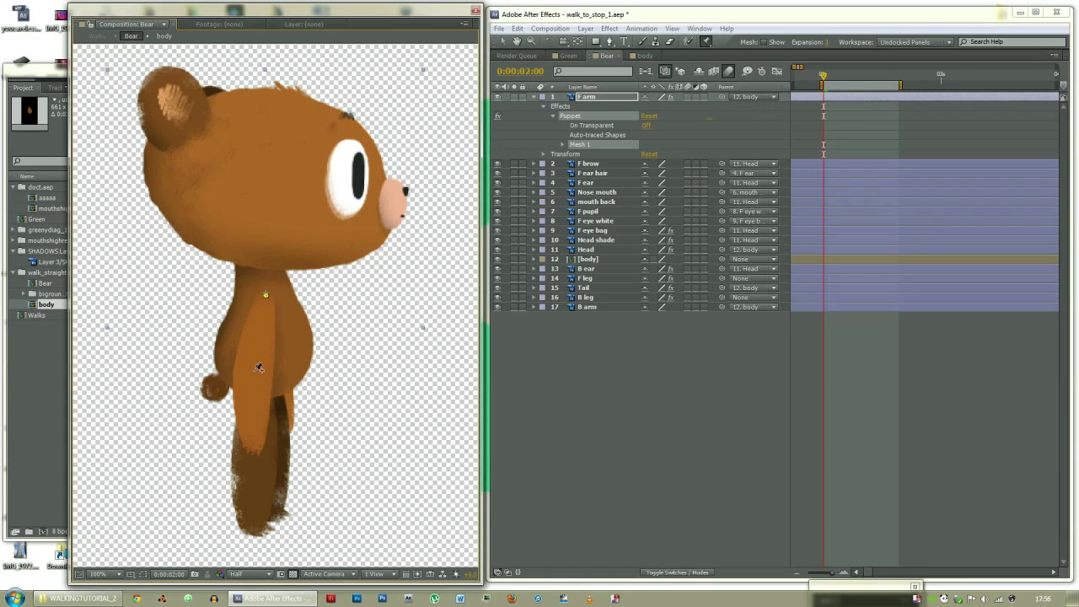
left_click(254, 435)
Isolate the B arm layer, place Puppet pins at its shoulder, elbow and hand, and show all layers again
left_click(595, 309)
left_click(514, 306)
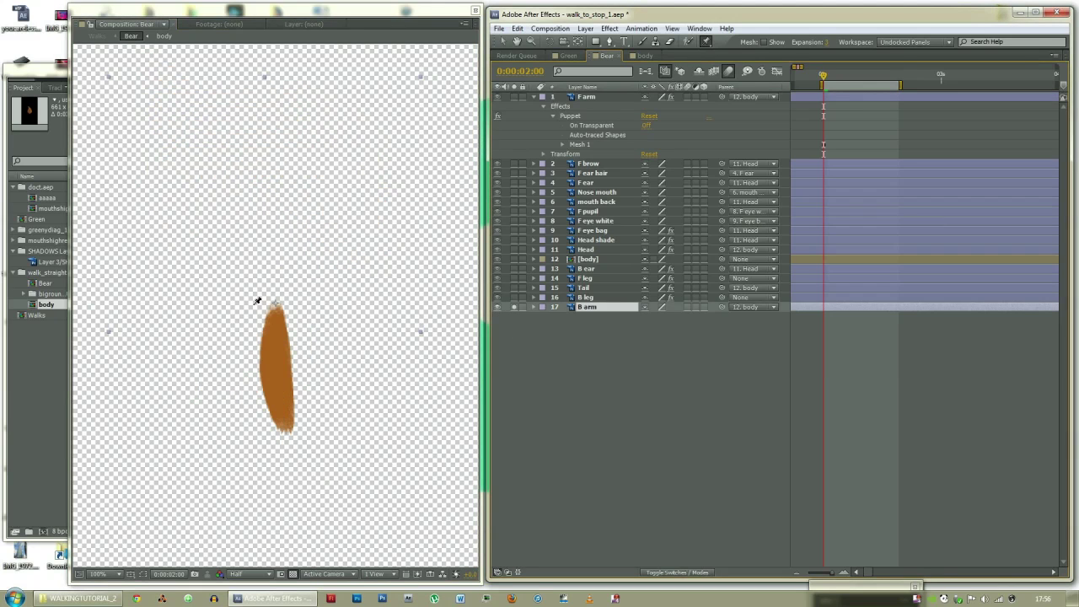
left_click(276, 307)
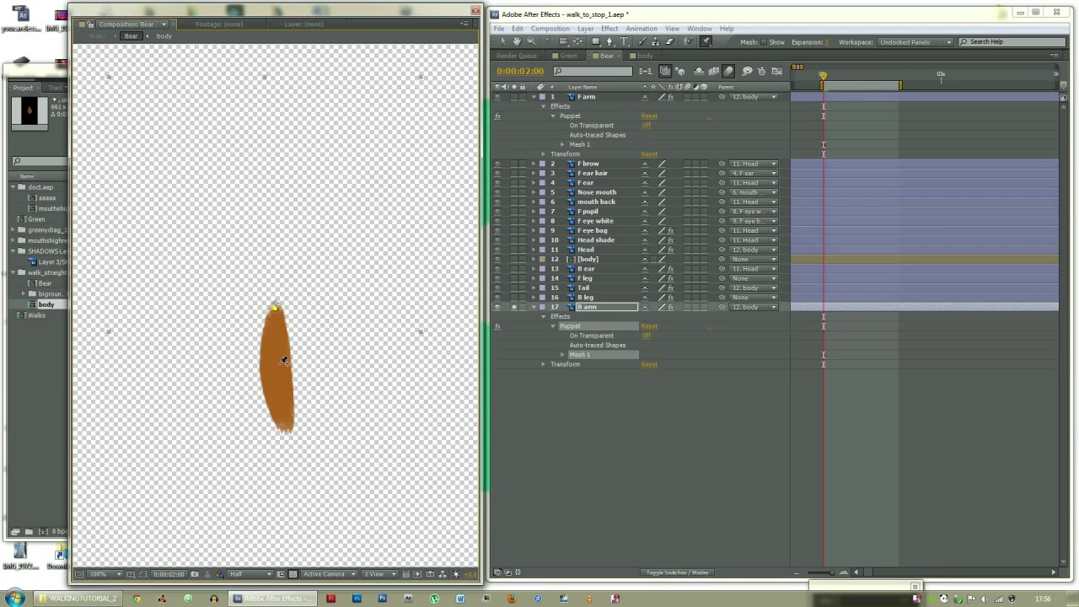
left_click(277, 364)
left_click(514, 307)
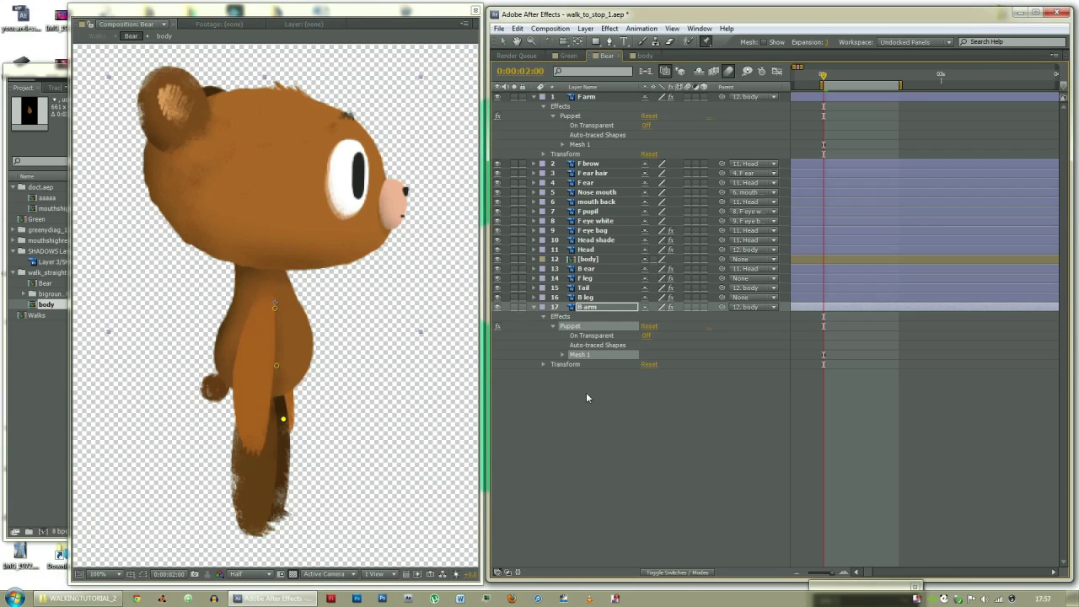
Isolate the F leg layer, place Puppet pins at its hip, knee and foot, and show all layers again
left_click(596, 278)
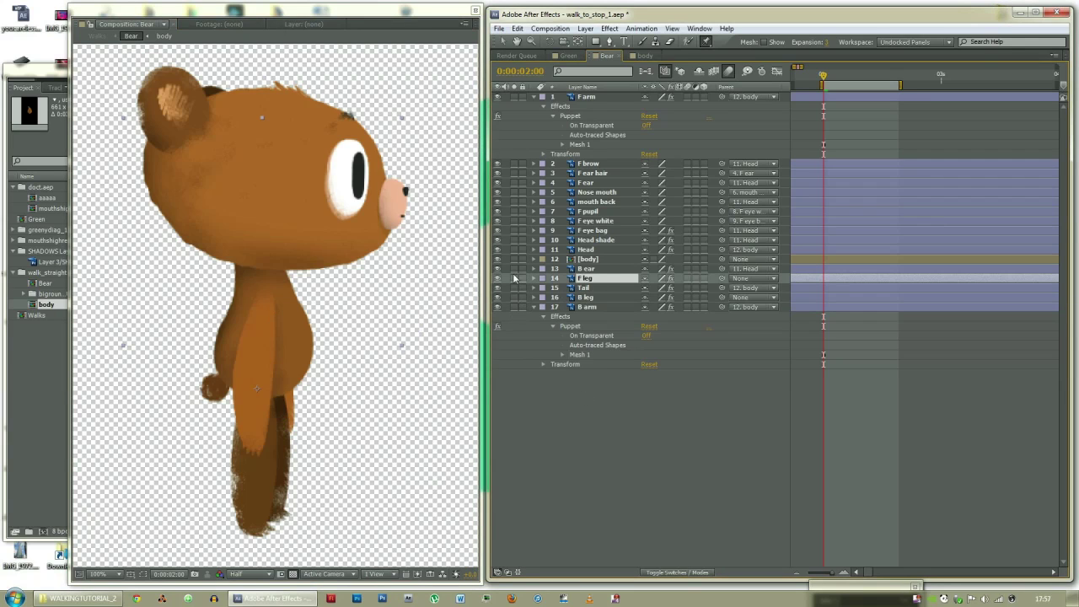
left_click(514, 278)
left_click(257, 386)
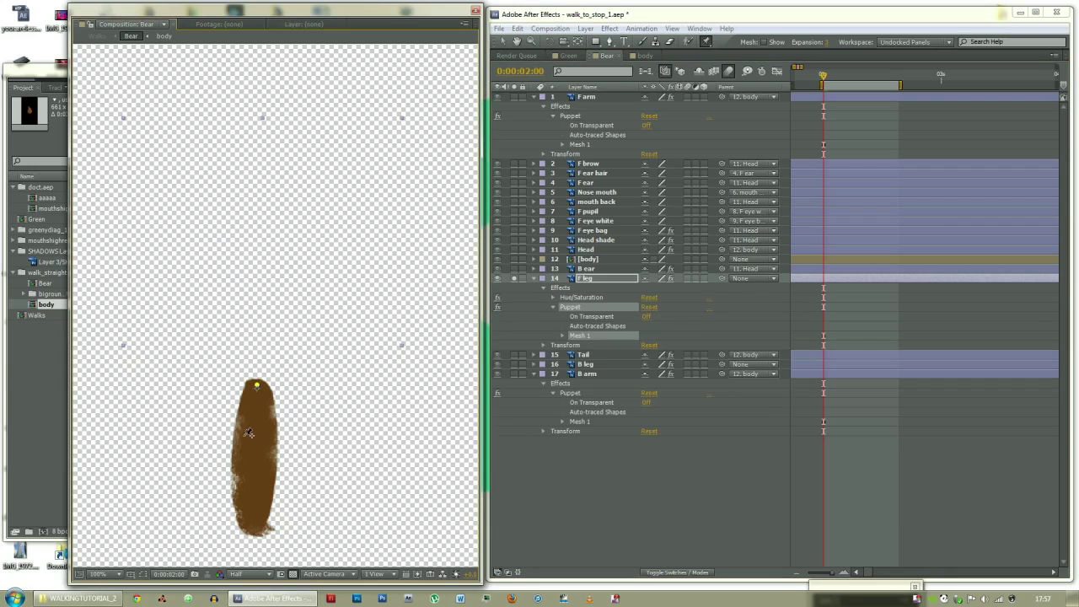
left_click(254, 455)
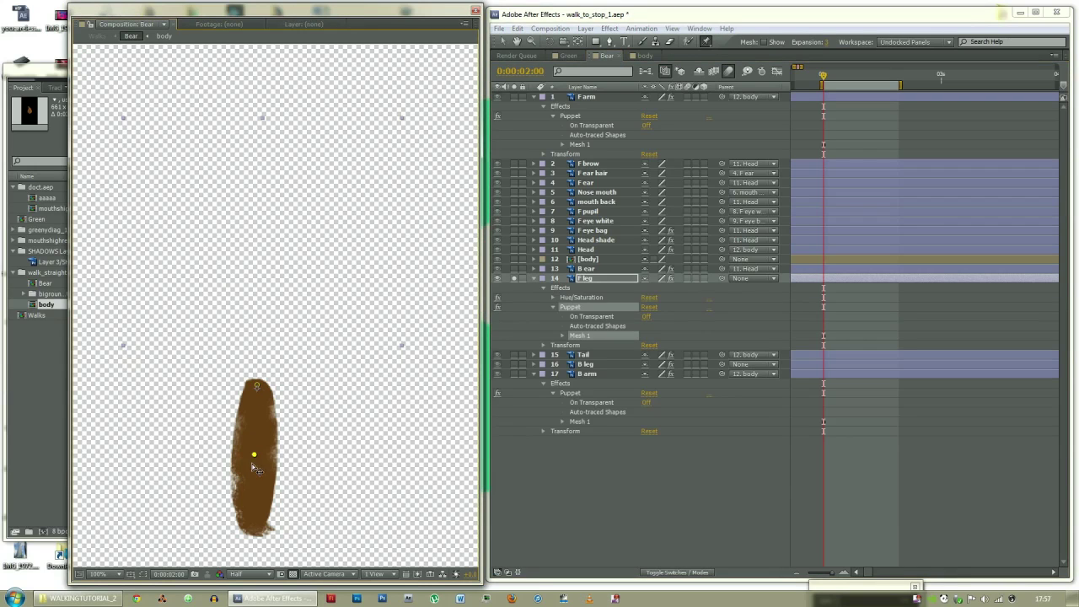
left_click(251, 519)
left_click(513, 279)
Isolate the B leg layer, place Puppet pins at its hip, knee and foot, and show all layers again
left_click(537, 367)
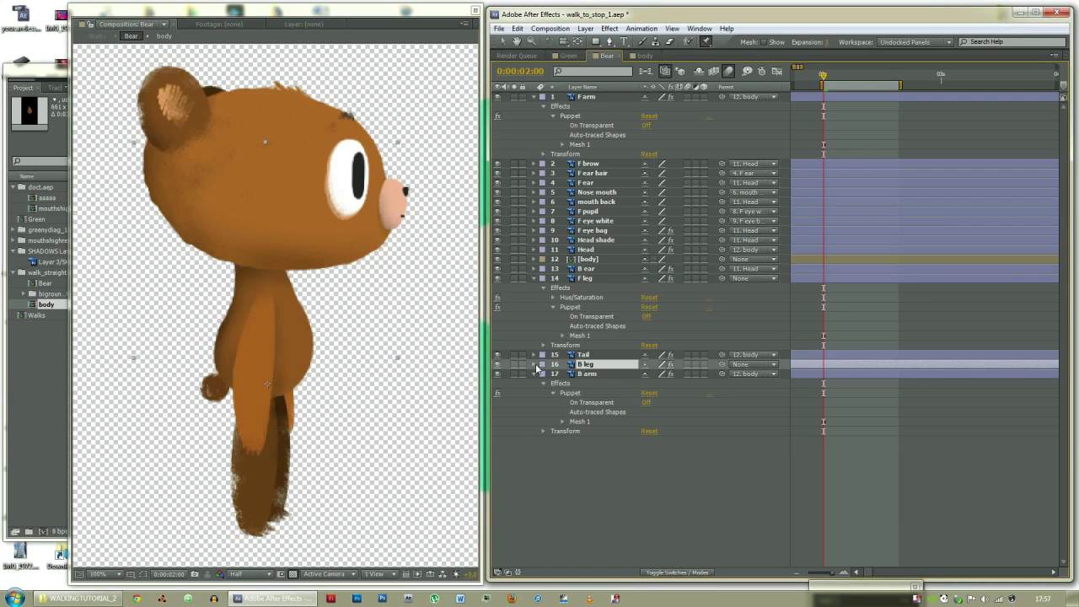
left_click(513, 364)
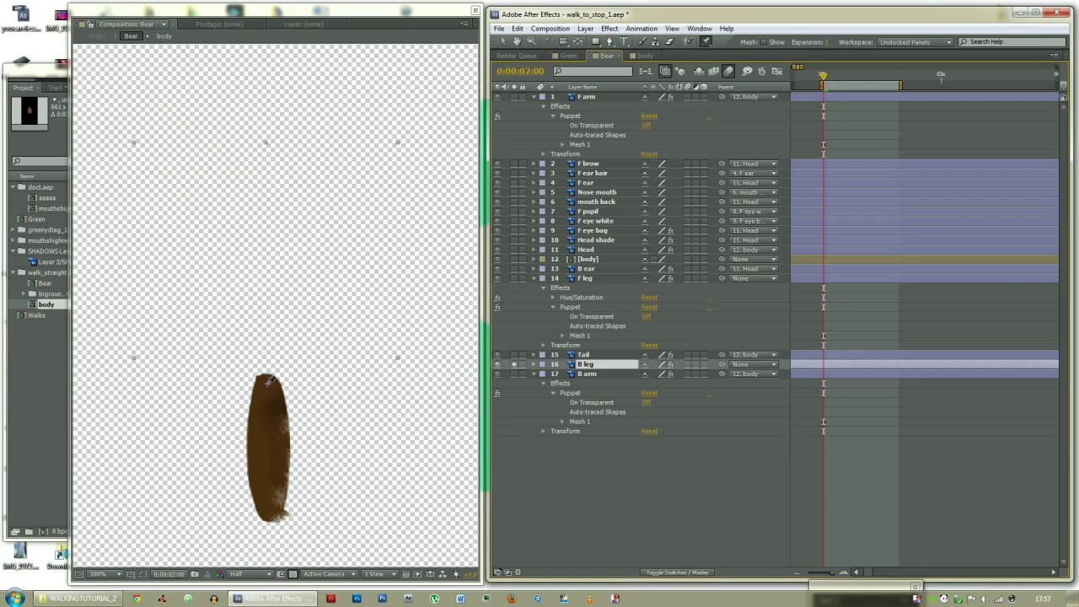
left_click(268, 381)
left_click(267, 447)
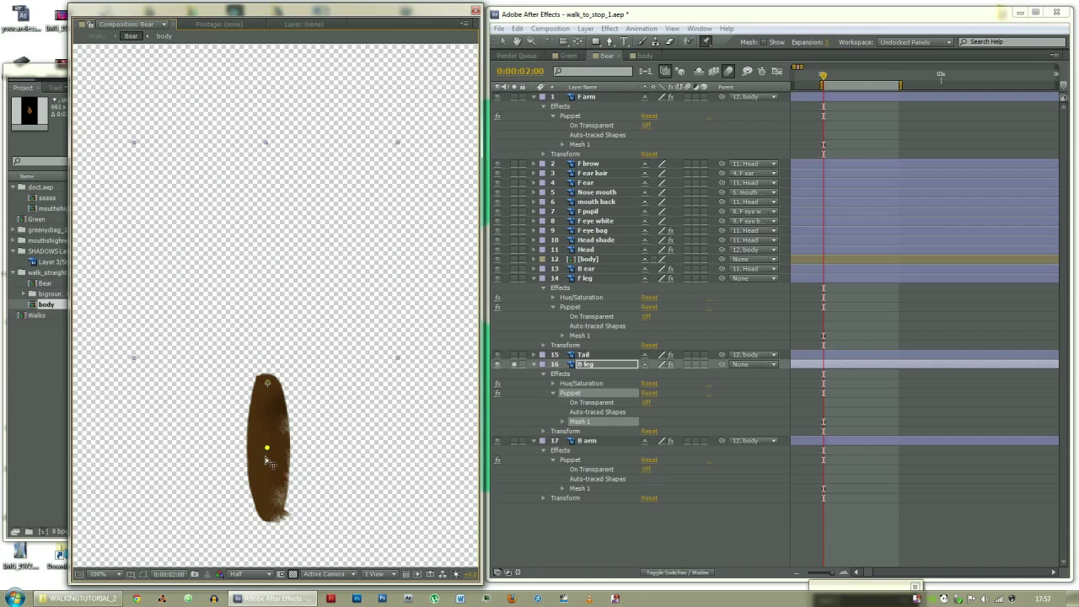
left_click(271, 505)
left_click(513, 364)
Isolate the body layer, place Puppet pins at its neck, middle and base, and show all layers again
left_click(513, 259)
left_click(597, 259)
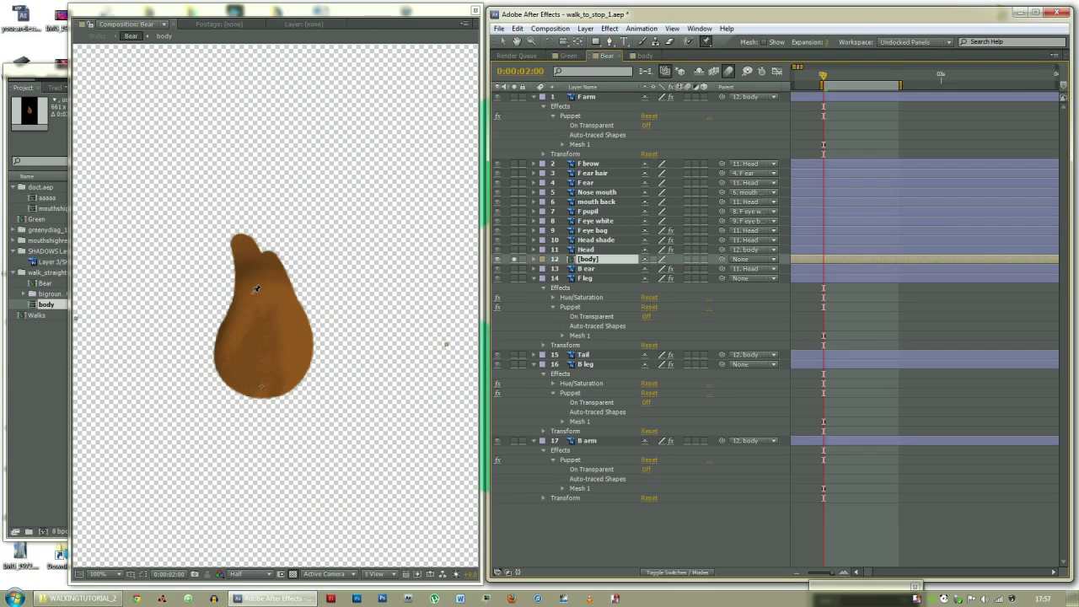
left_click(257, 259)
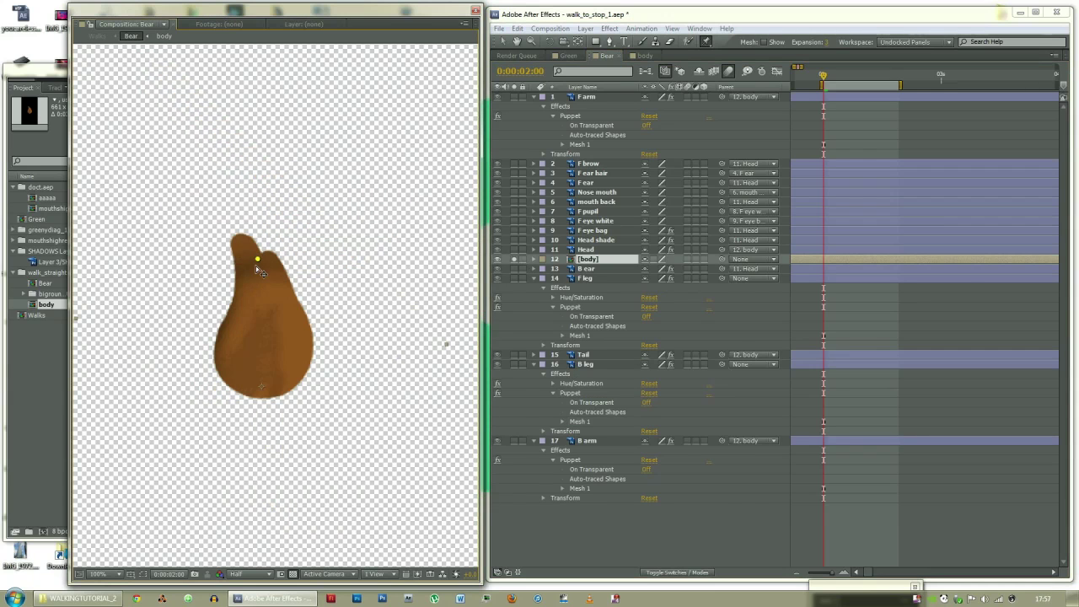
left_click(266, 321)
left_click(260, 386)
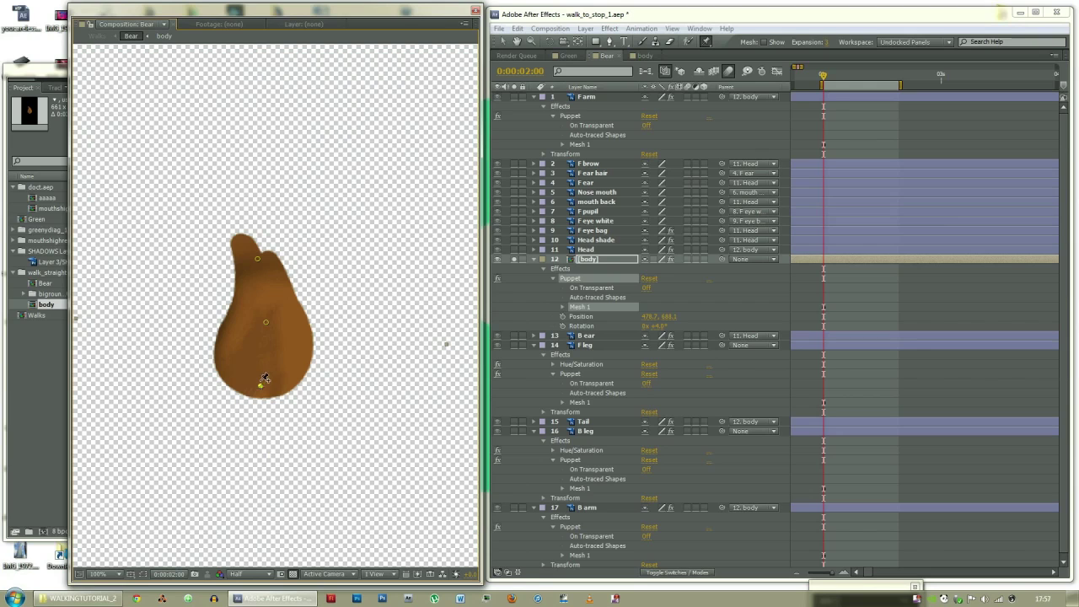
left_click(513, 259)
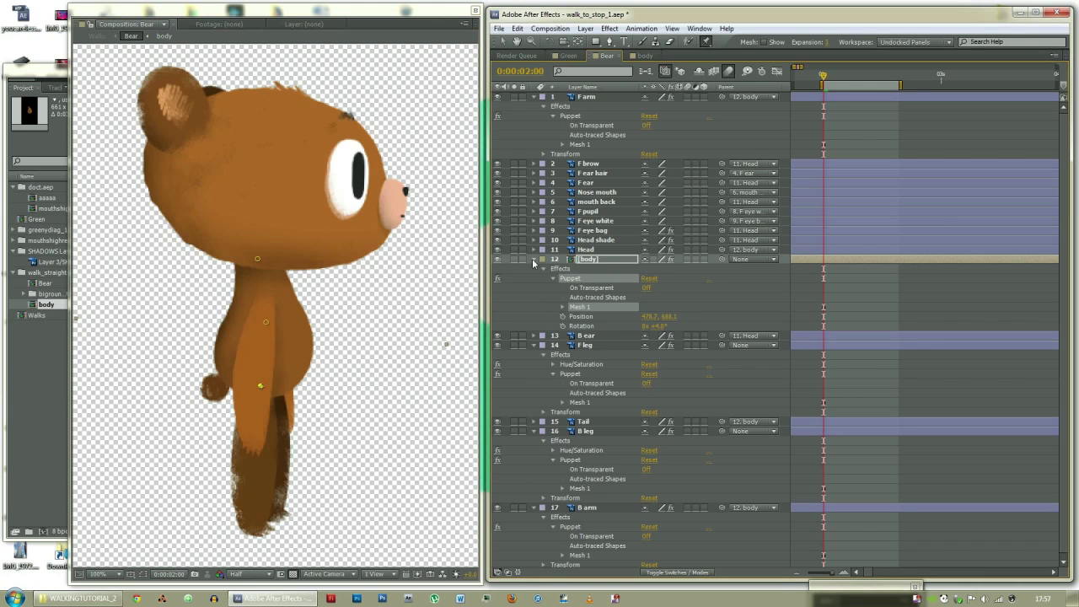
Collapse the expanded properties of all layers so only the layer names are listed
key("ctrl+a")
key("u")
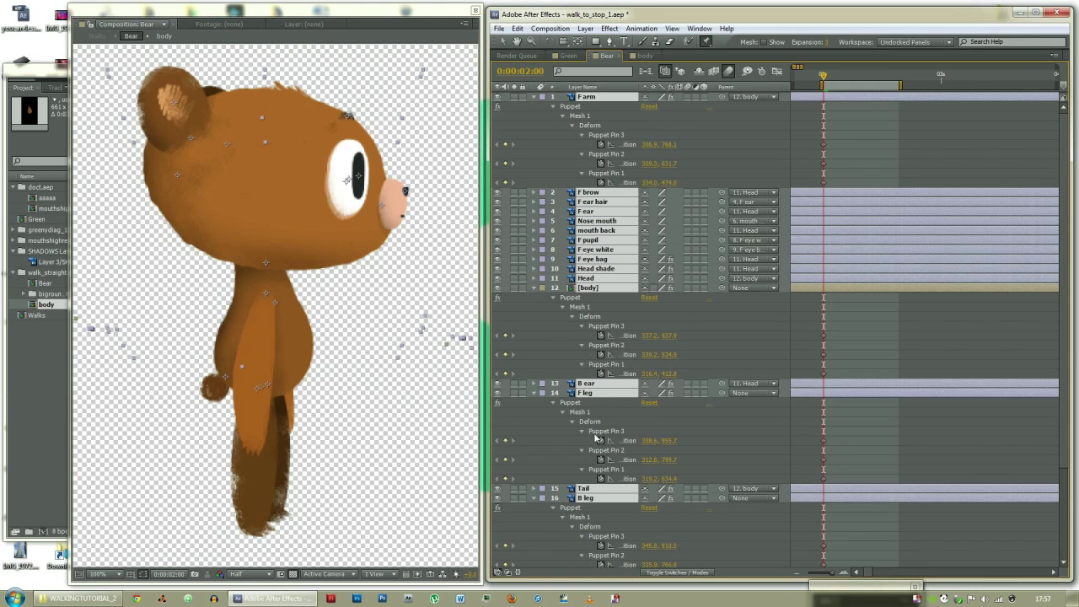
key("u")
left_click(606, 347)
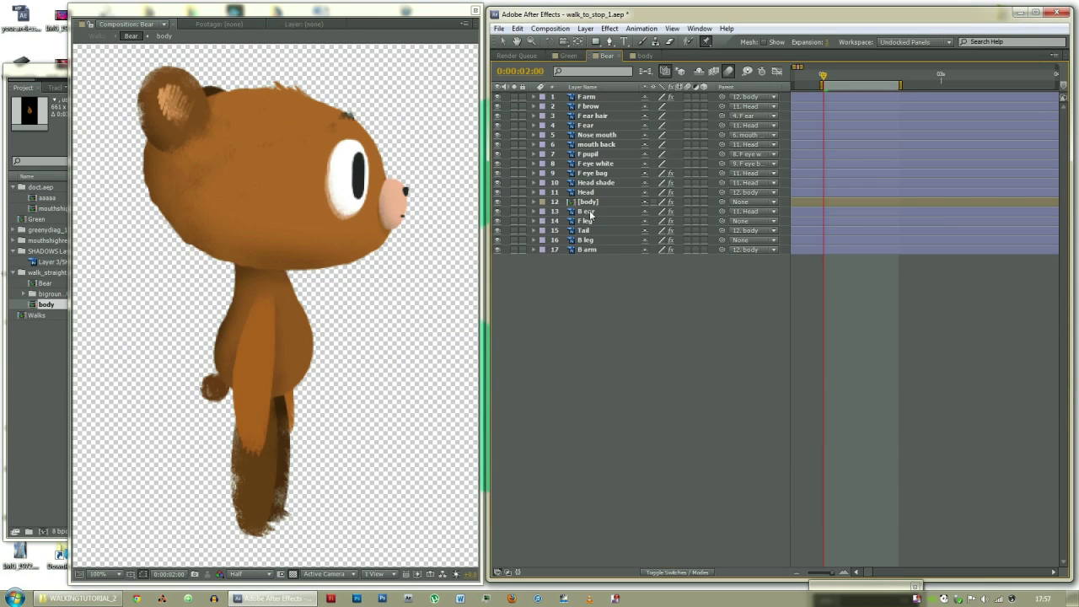
Display the body layer's Puppet mesh and slightly shift its neck and middle pins to straighten the torso
left_click(600, 201)
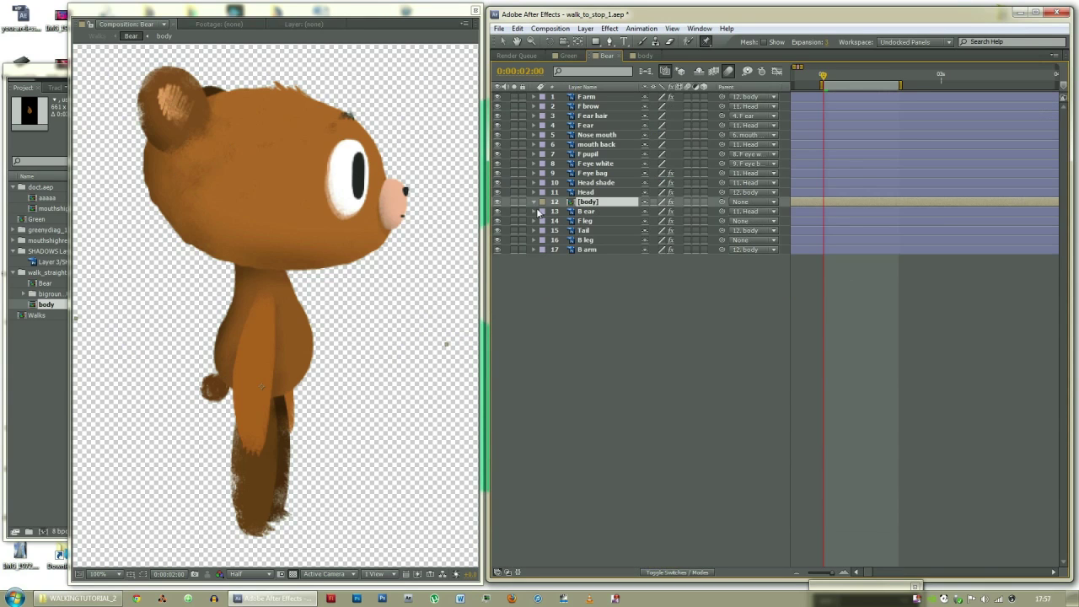
left_click(534, 201)
left_click(543, 210)
left_click(553, 220)
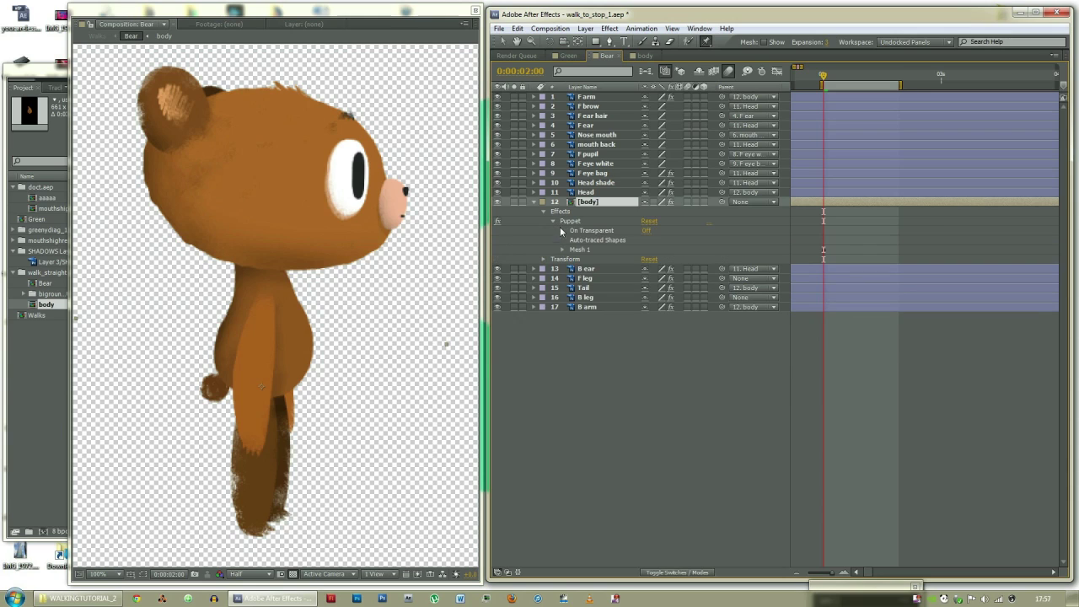
left_click(580, 250)
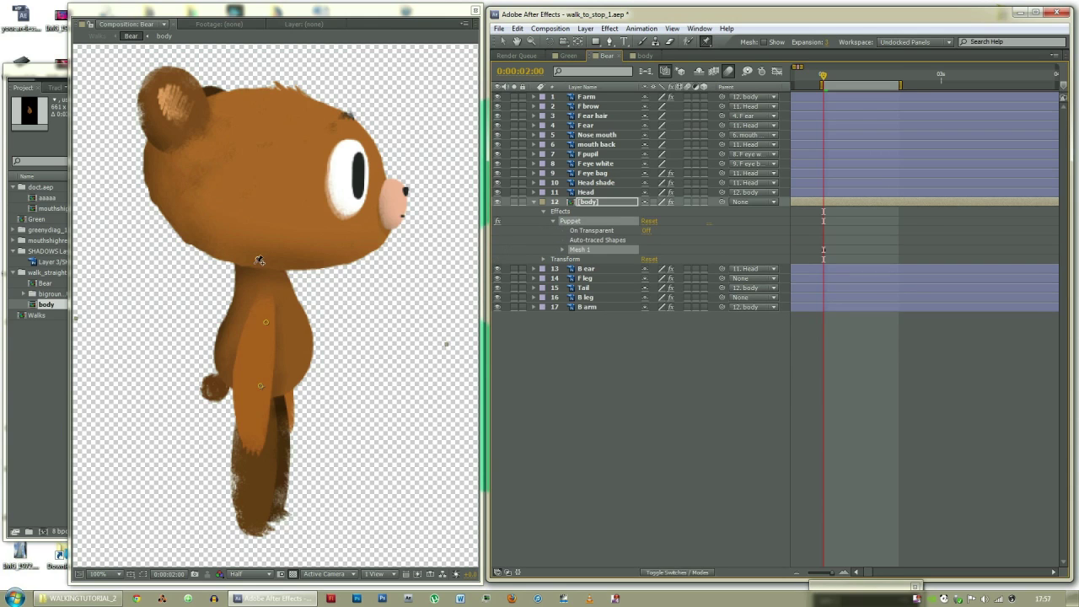
left_click(258, 259)
left_click_drag(260, 259, 264, 259)
left_click(265, 323)
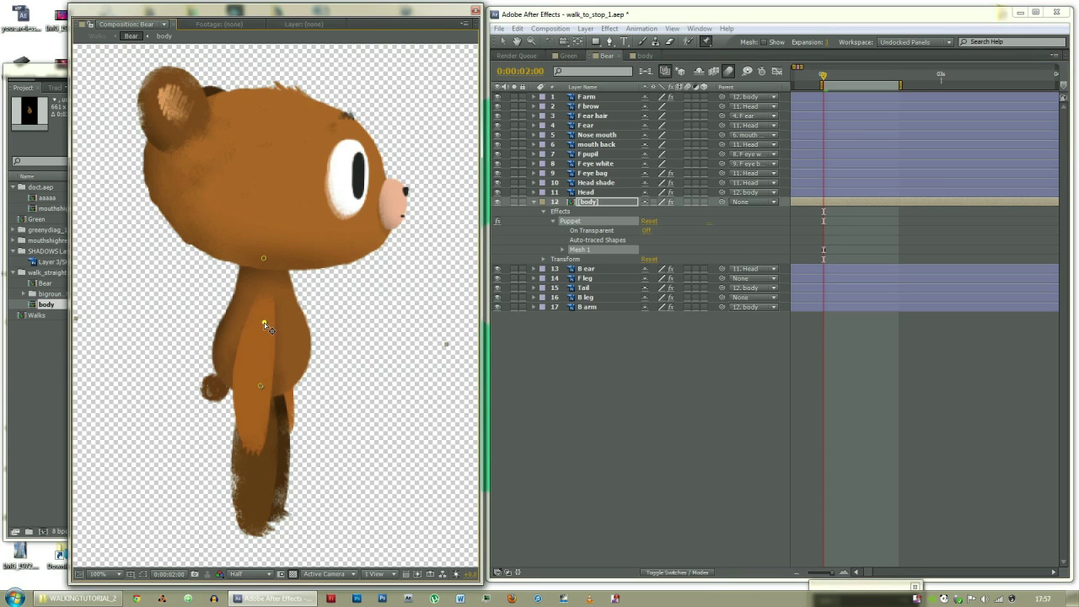
left_click(595, 418)
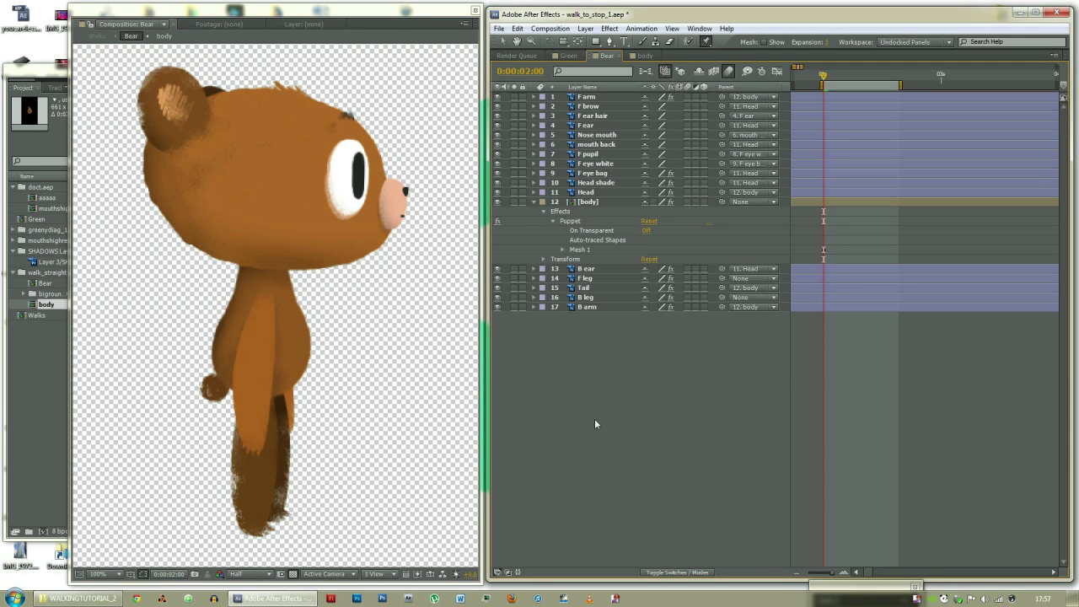
Shift the Head layer slightly forward to sit over the adjusted neck
left_click(589, 193)
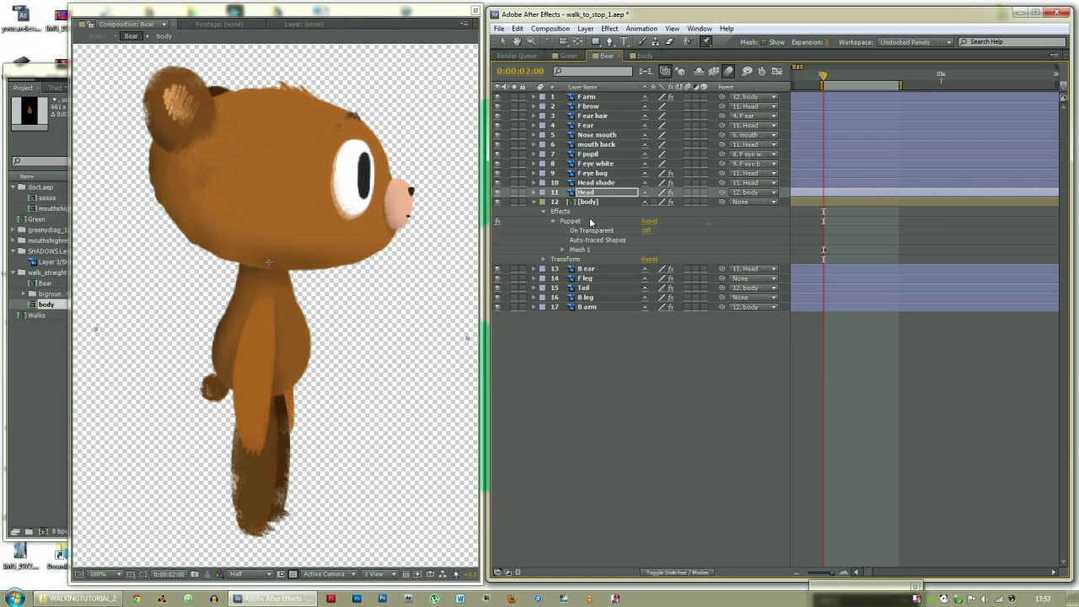
left_click(614, 395)
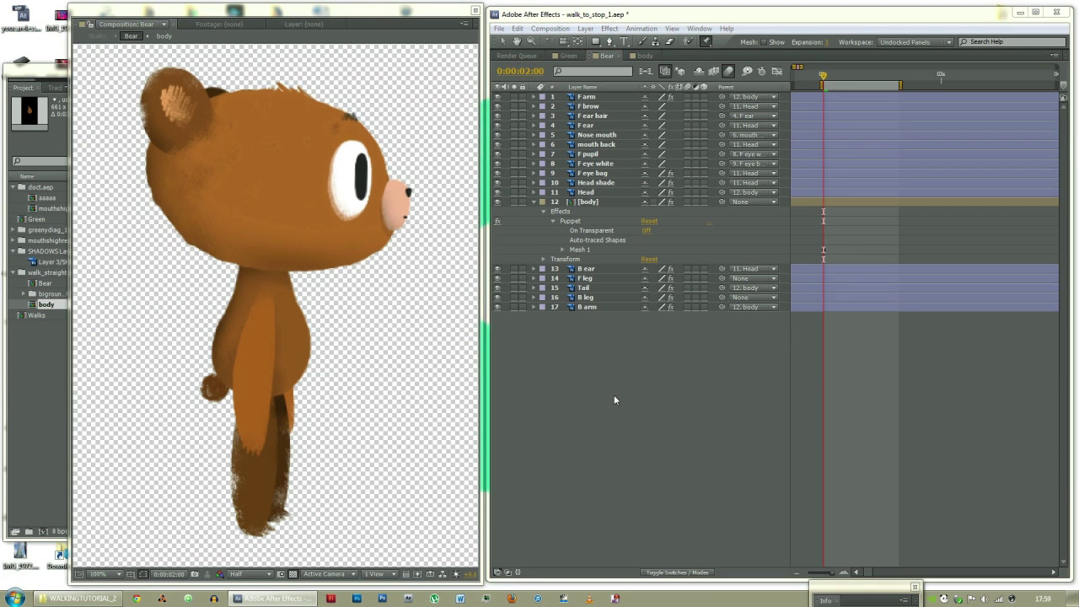
Keyframe the body layer's Position at its resting height at 0:00:02:00, 0:00:02:08 and 0:00:02:16
left_click(617, 201)
key("p")
key("Page_Down")
key("Page_Down")
key("Page_Down")
key("Page_Down")
key("Page_Down")
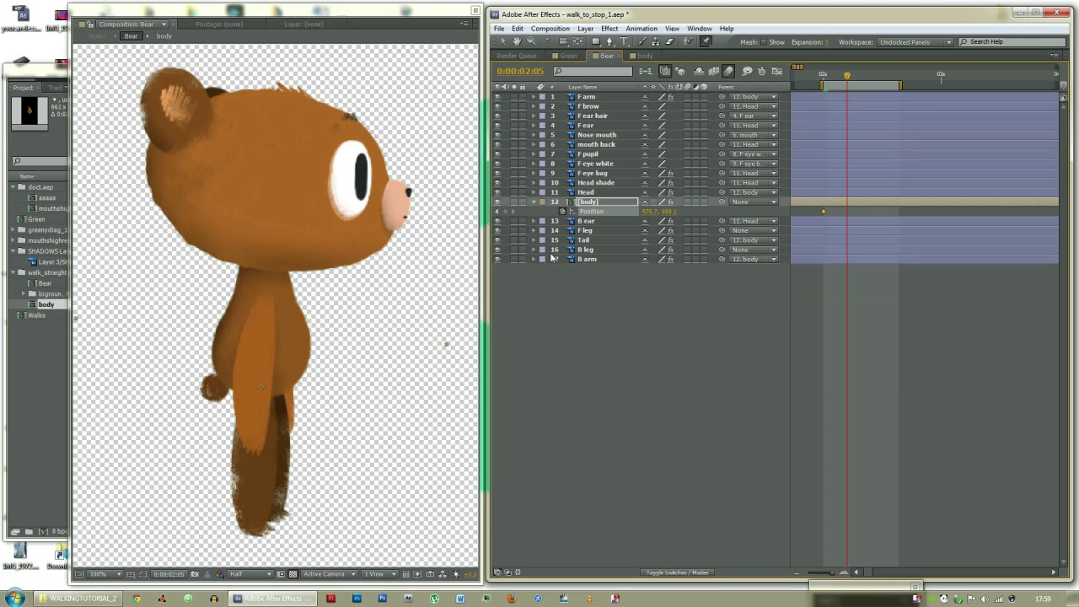
key("Page_Down")
key("Page_Down")
key("Page_Down")
left_click(504, 210)
key("Page_Down")
key("Page_Down")
key("Page_Down")
key("Page_Down")
key("Page_Down")
key("Page_Down")
key("Page_Down")
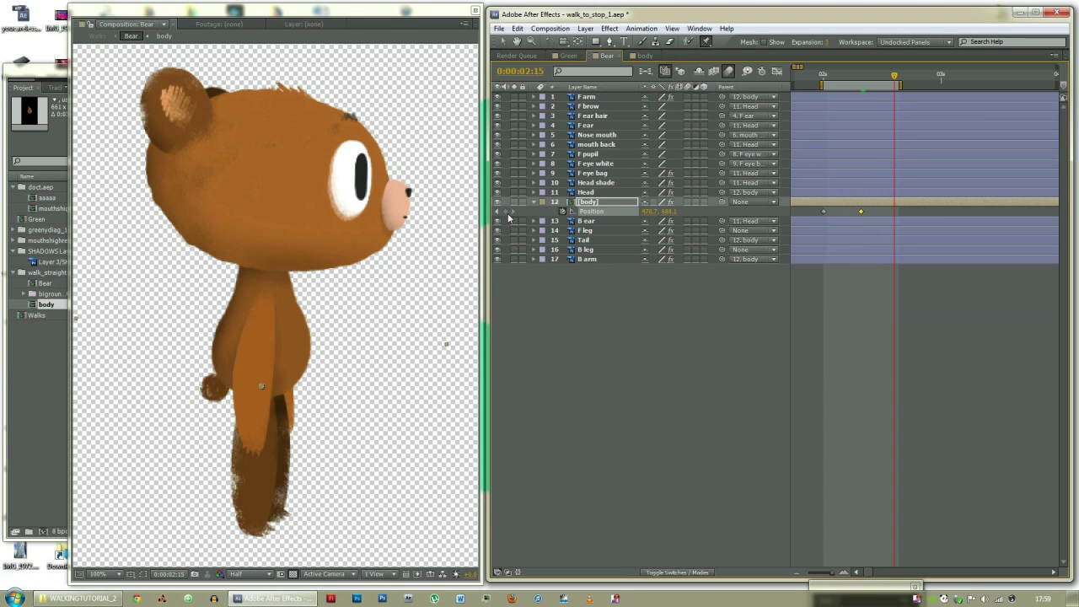
key("Page_Down")
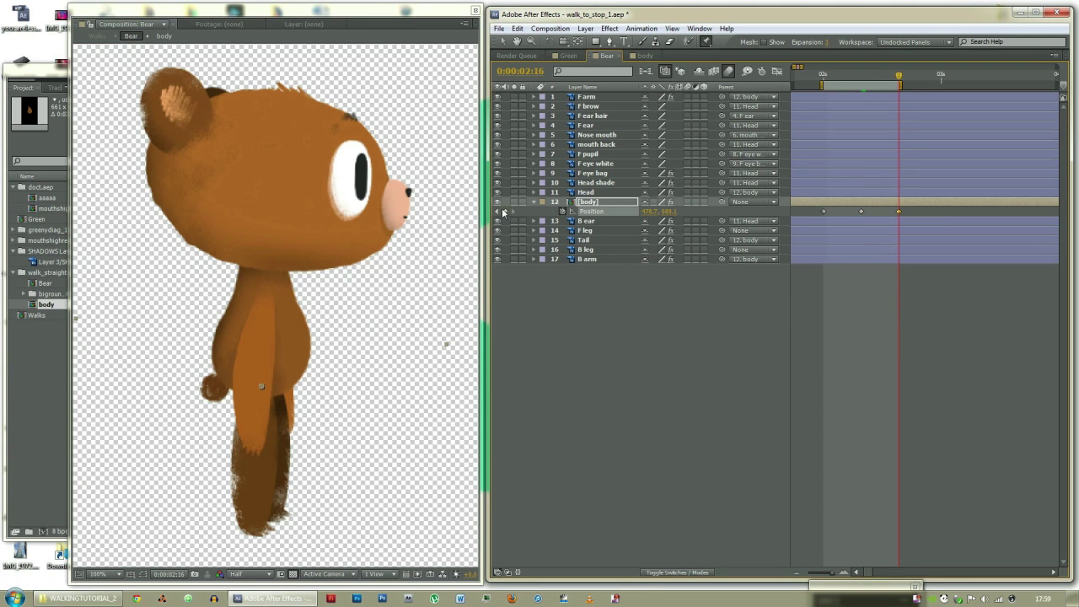
Raise the body layer to a Y position of 684.1 at 0:00:02:04 and at 0:00:02:12
left_click_drag(823, 77, 842, 76)
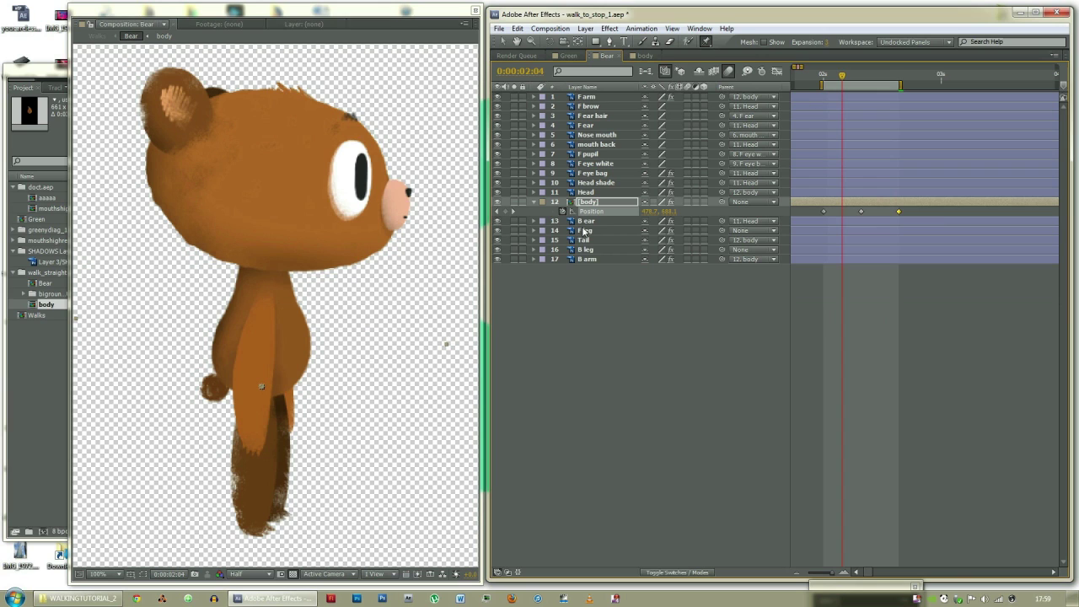
key("Up")
key("Up")
key("Up")
key("space")
key("Page_Up")
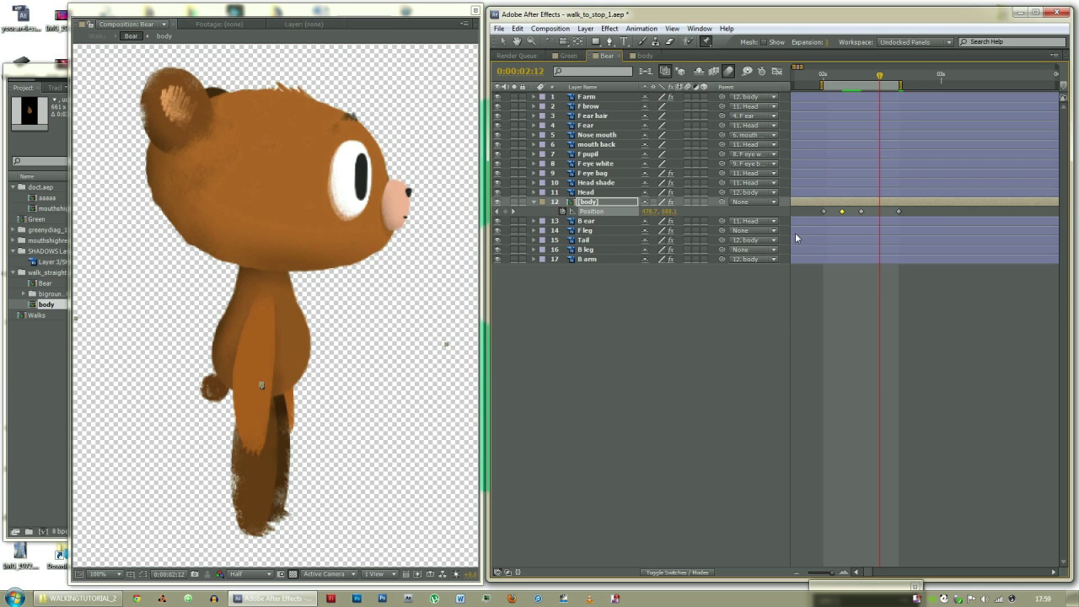
key("Up")
key("Up")
key("Up")
key("Up")
Apply Easy Ease to all of the body layer's Position keyframes
left_click_drag(907, 207, 810, 214)
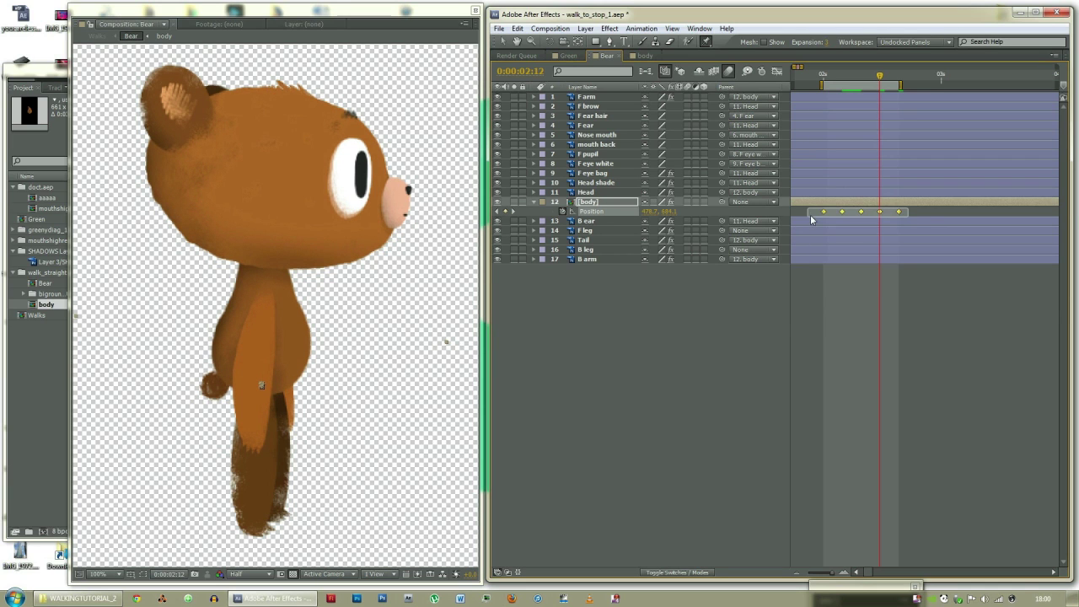
key("ctrl+alt+h")
left_click(597, 353)
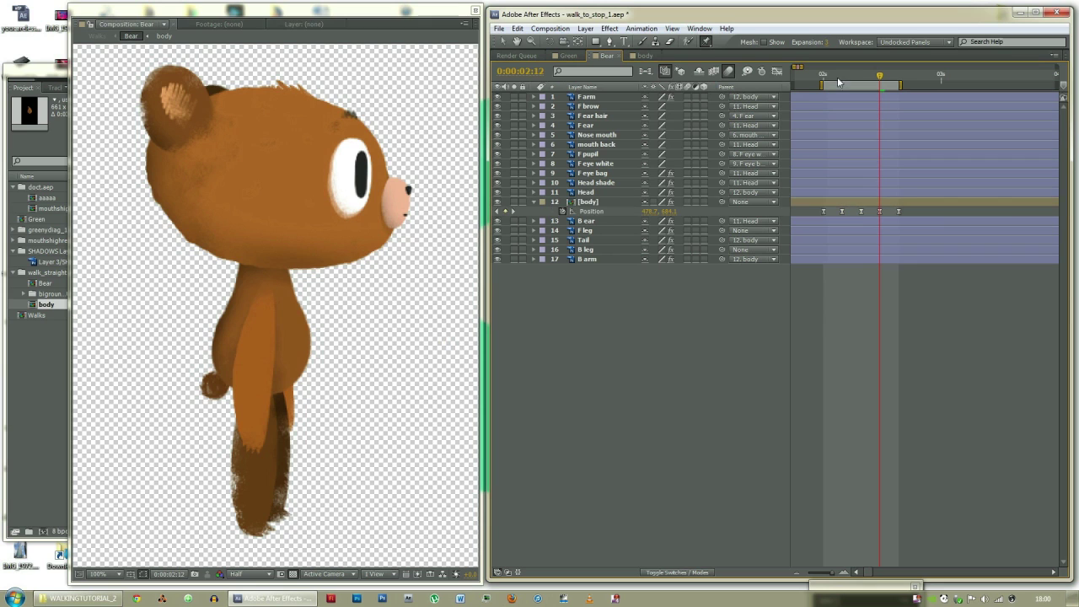
Keyframe the body layer's Rotation at 0:00:02:00 and set it to 3° at 0:00:02:04
left_click(831, 76)
mouse_move(831, 78)
left_mouse_down()
mouse_move(899, 77)
mouse_move(824, 78)
left_mouse_up()
left_click(610, 202)
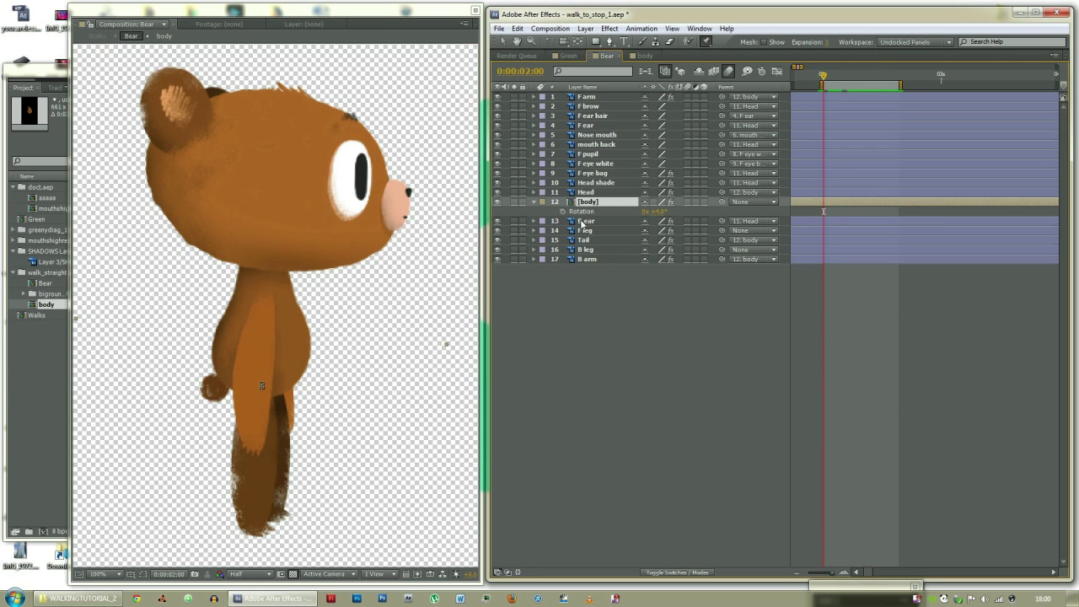
key("r")
key("u")
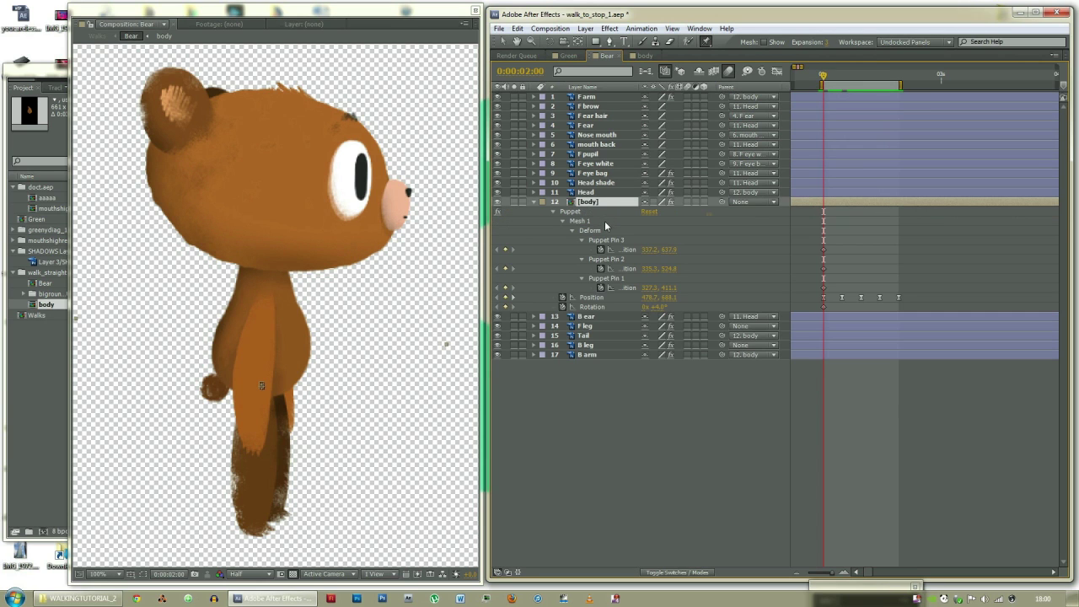
key("Page_Down")
key("Page_Down")
key("Page_Down")
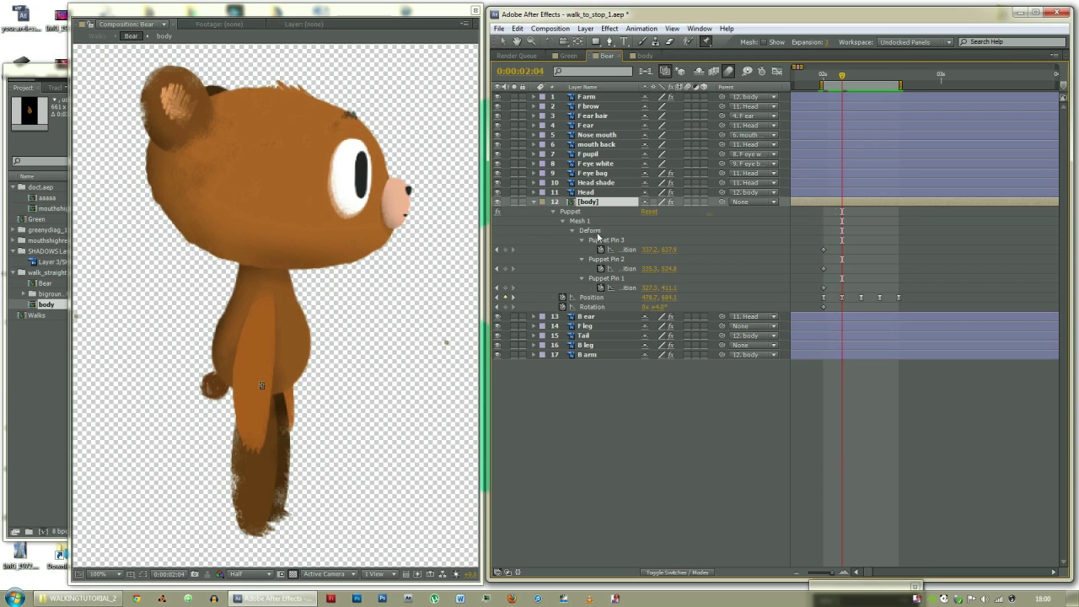
left_click(655, 307)
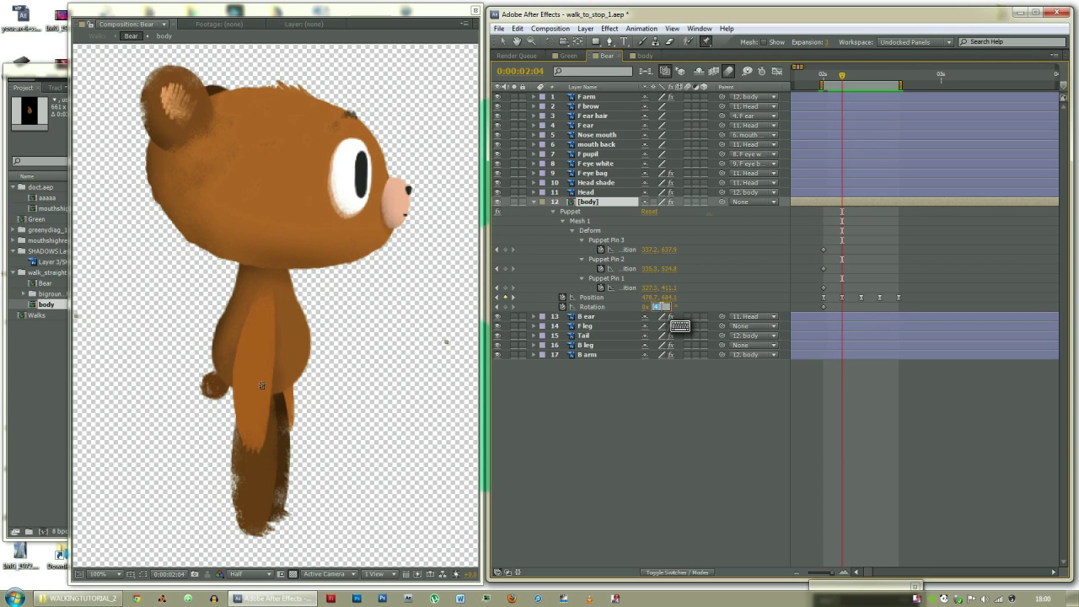
type("3")
key("Return")
Set the body layer's Rotation to 4° at 0:00:02:08
key("Page_Down")
key("Page_Down")
key("Page_Down")
key("Page_Down")
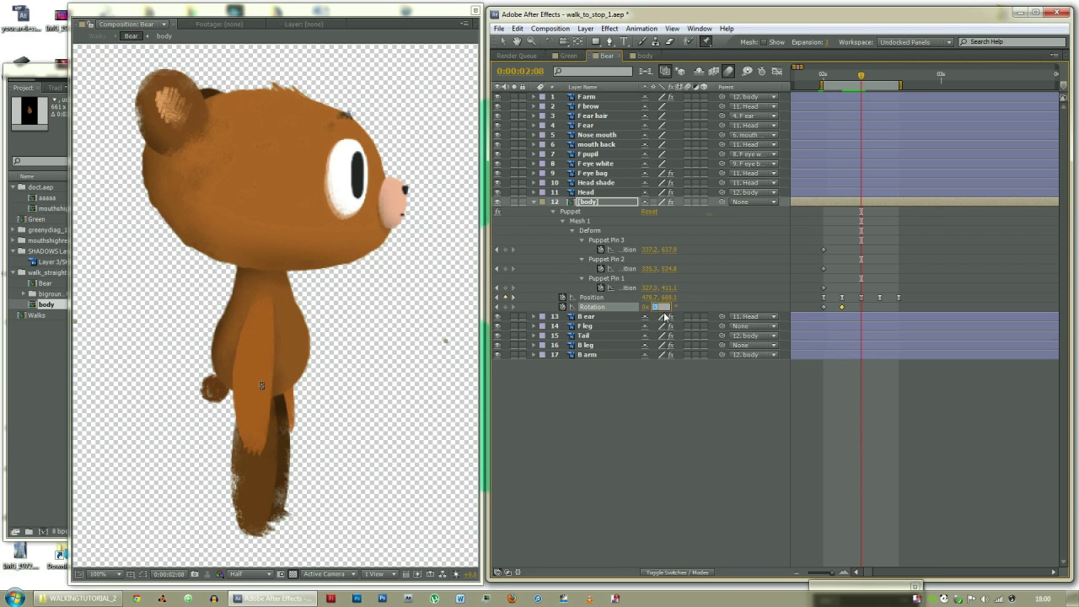
type("4")
key("Return")
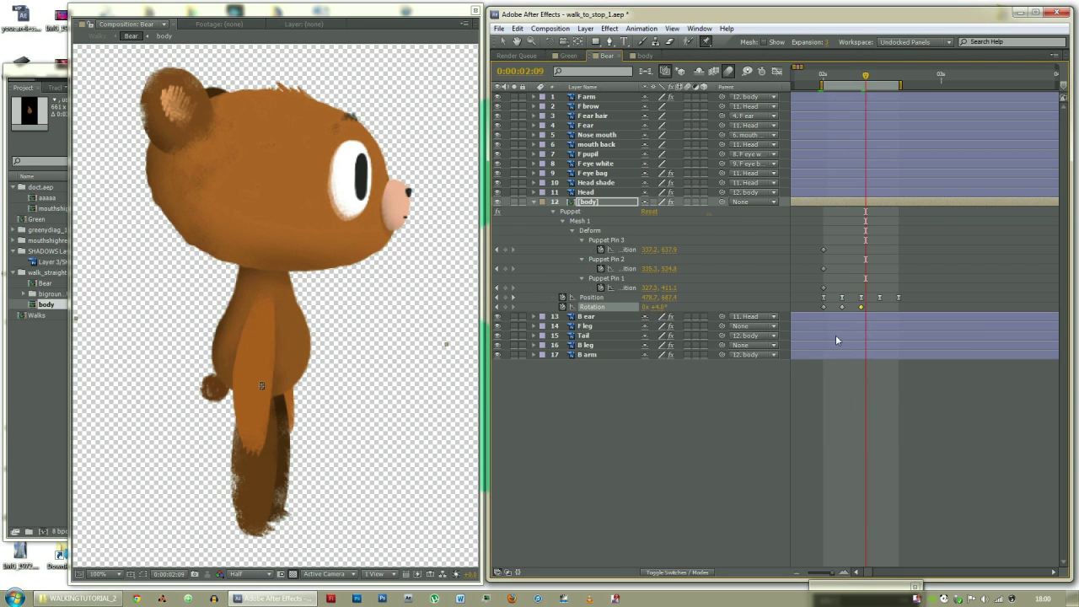
Repeat the body's Rotation keyframes at 0:00:02:12 and 0:00:02:16, and apply Easy Ease to all of them
left_click_drag(816, 305, 855, 309)
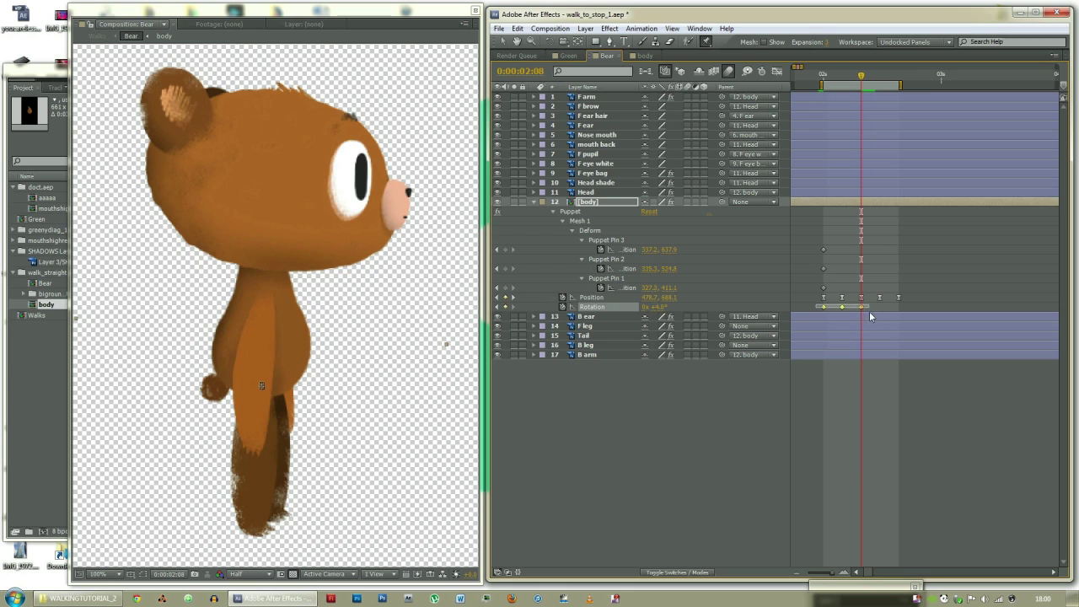
left_click(914, 307)
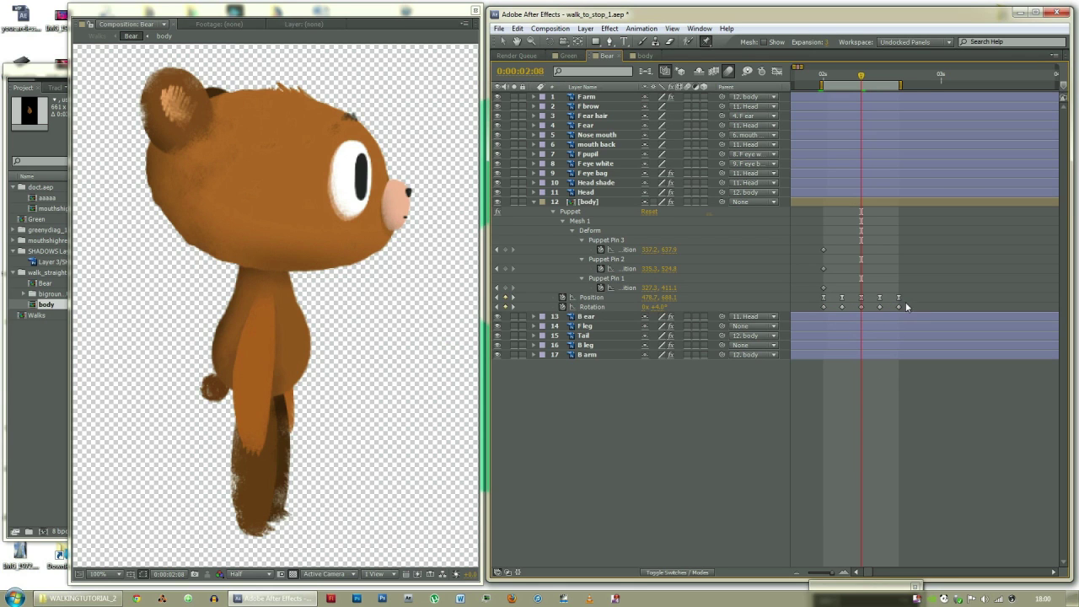
left_click_drag(909, 301, 813, 313)
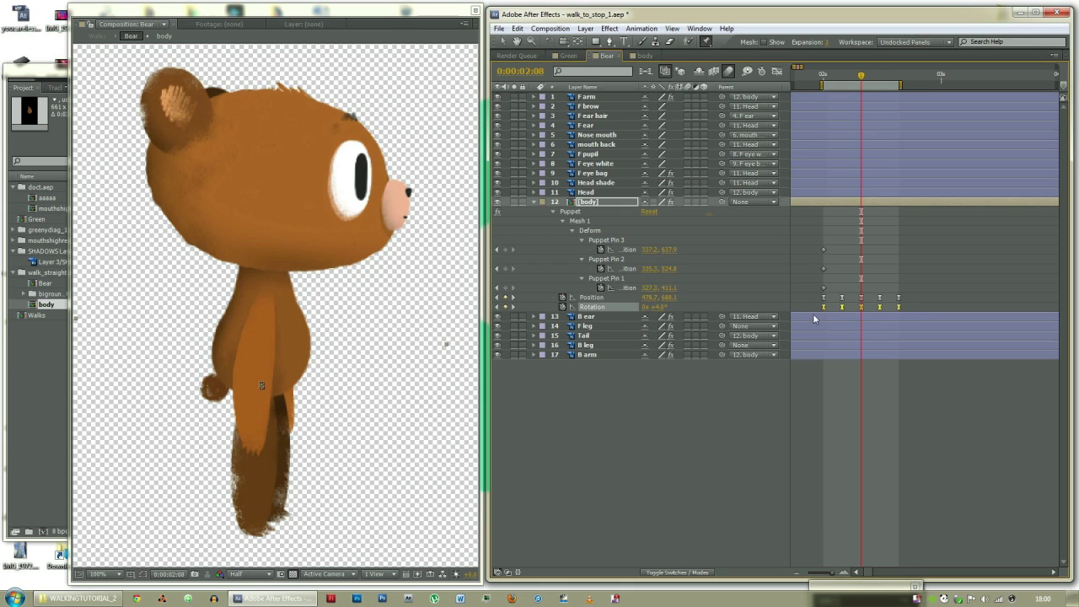
left_click(827, 360)
Keyframe the Head layer's Rotation at 0:00:02:00 and set it to -3.6° at 0:00:02:04
left_click_drag(822, 77, 898, 77)
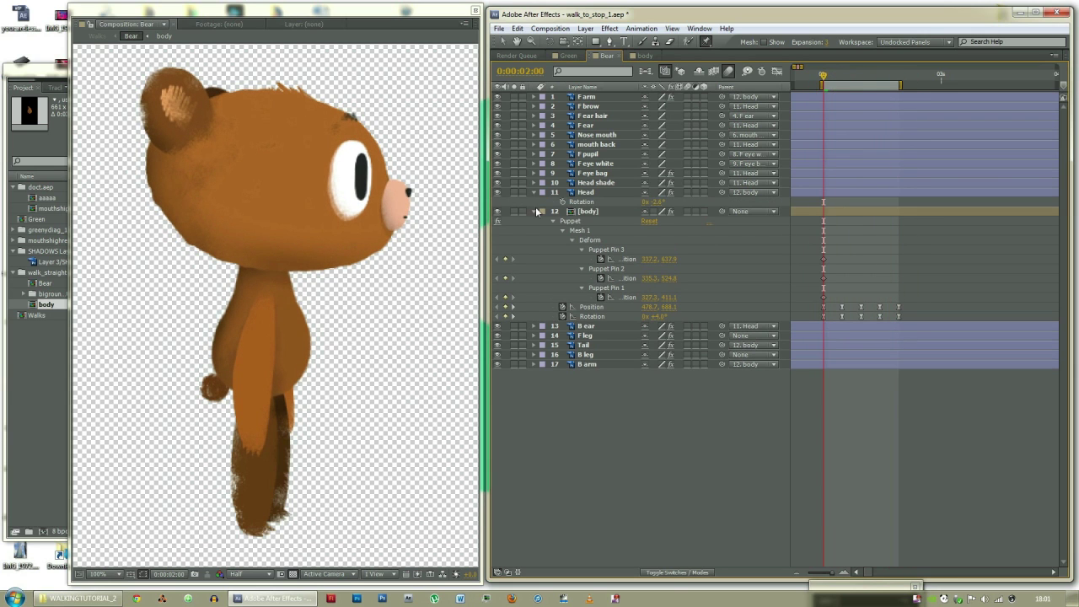
left_click(588, 184)
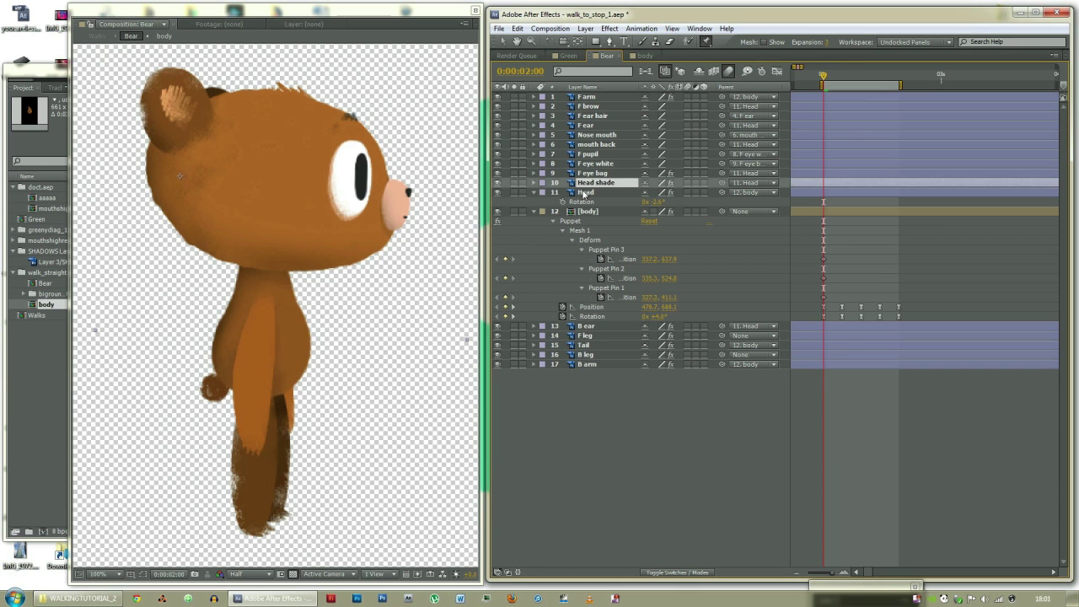
left_click(583, 193)
left_click(562, 201)
key("Page_Down")
key("Page_Down")
key("Page_Down")
key("Page_Down")
left_click(654, 202)
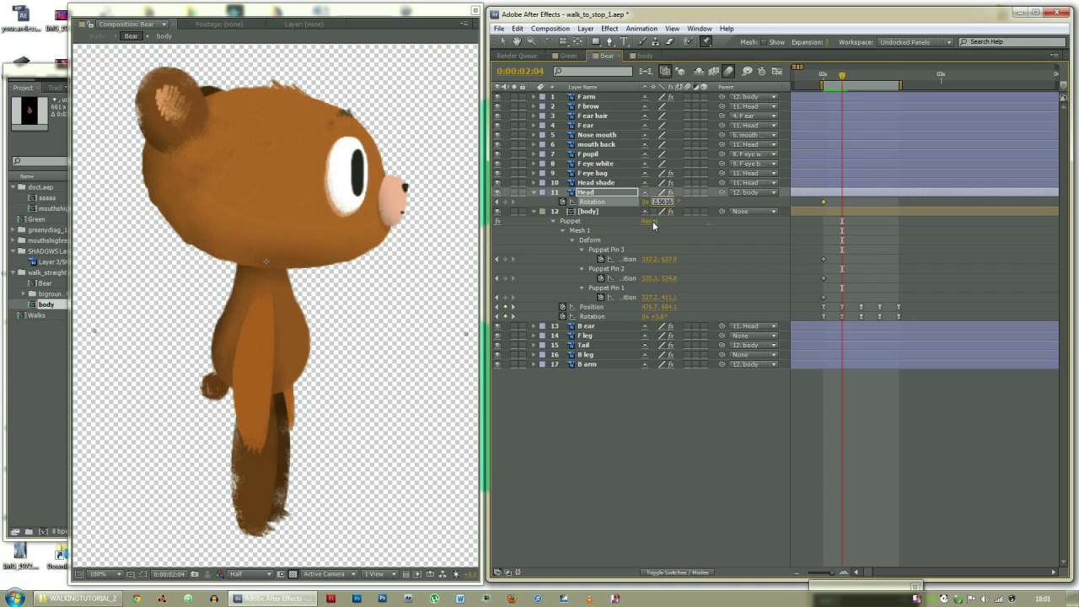
type("-3.8")
key("Return")
Copy the Head layer's starting Rotation keyframe to 0:00:02:08
key("Page_Down")
key("Page_Down")
key("Page_Down")
key("Page_Down")
key("Page_Down")
key("Page_Up")
left_click(824, 202)
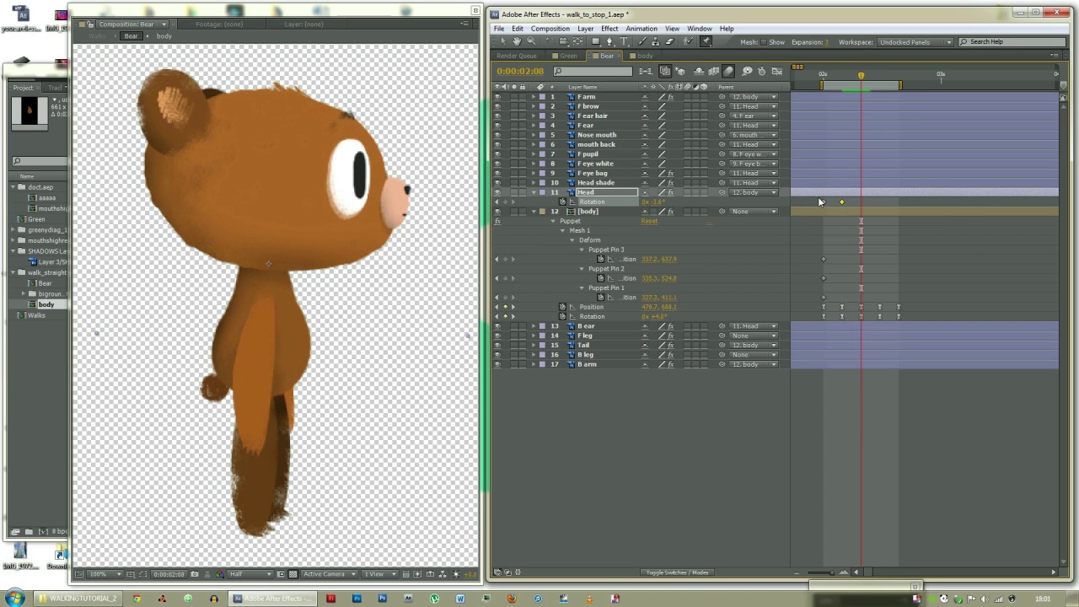
key("ctrl+c")
key("ctrl+v")
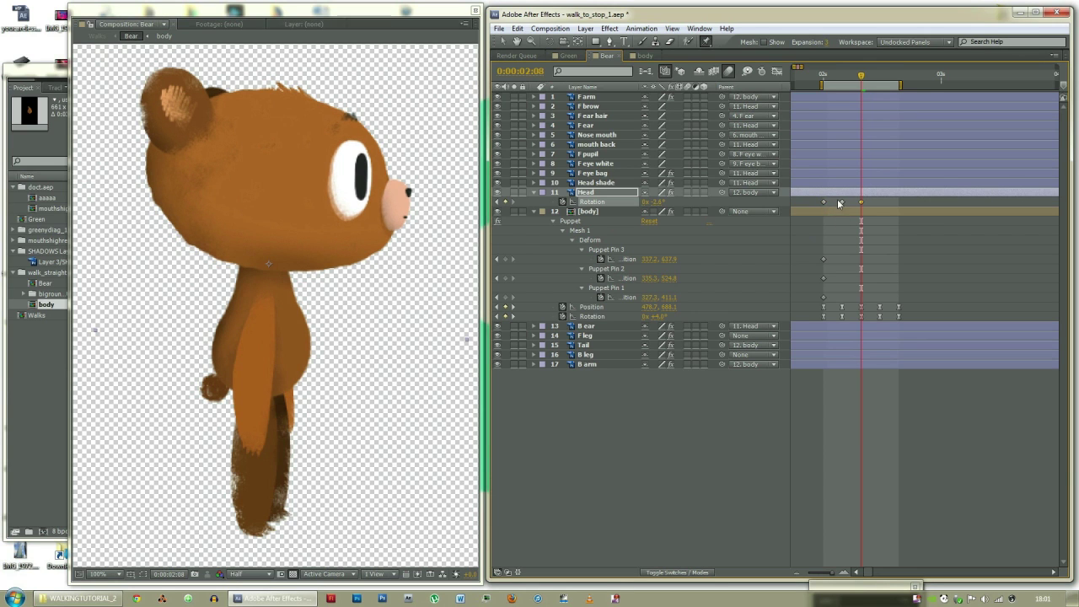
Repeat the Head's Rotation keyframes through 0:00:02:16 and apply Easy Ease to all of them
left_click_drag(815, 199, 872, 206)
key("F9")
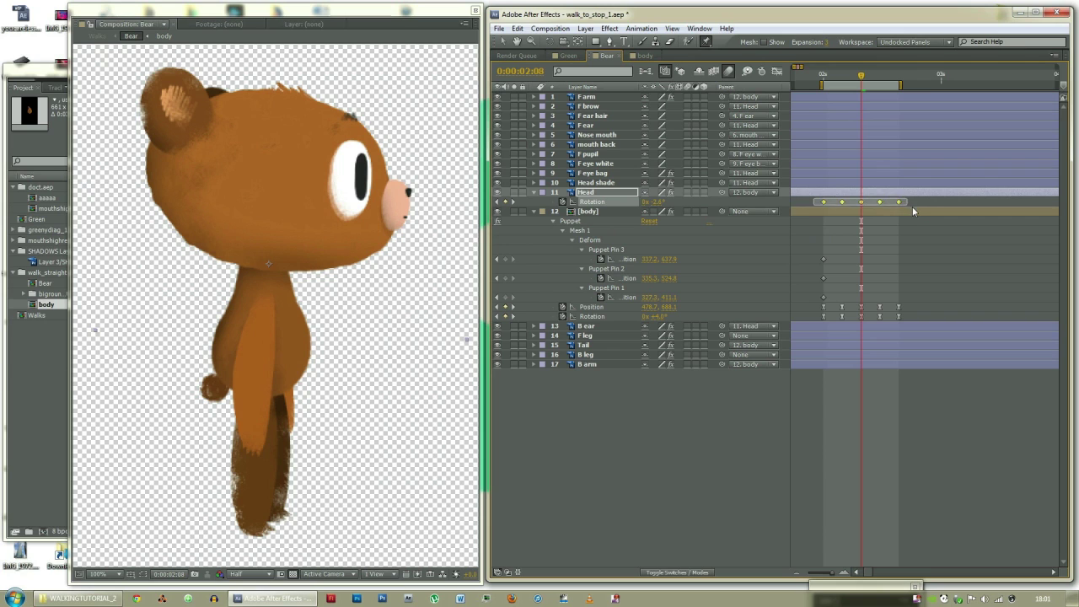
left_click(917, 248)
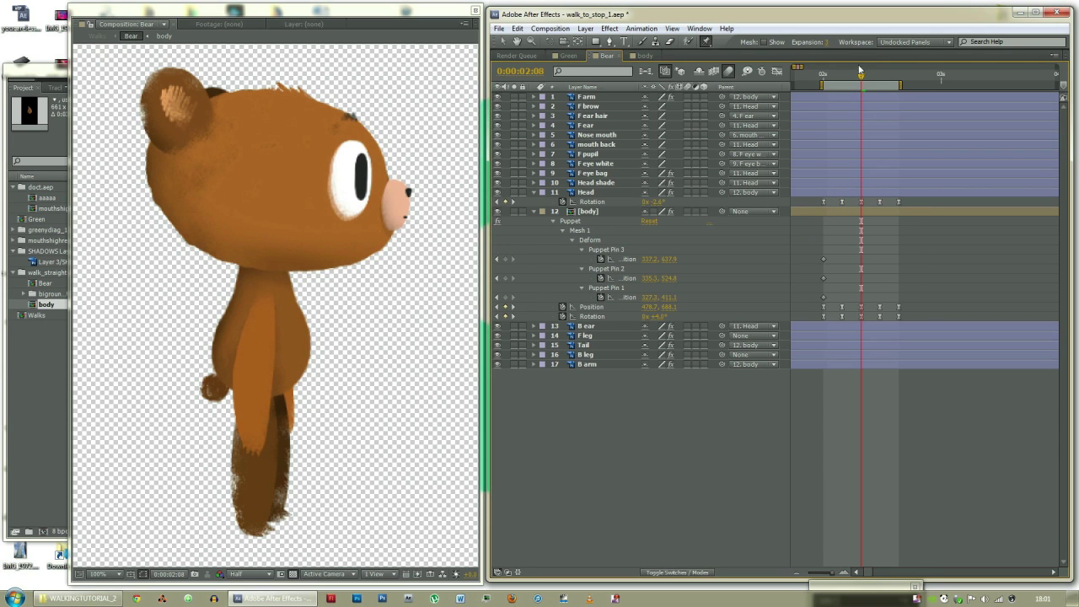
Keyframe the Head layer's Position at 0:00:02:00 and nudge it up 2 px at 0:00:02:04
left_click_drag(854, 77, 814, 67)
left_click(606, 191)
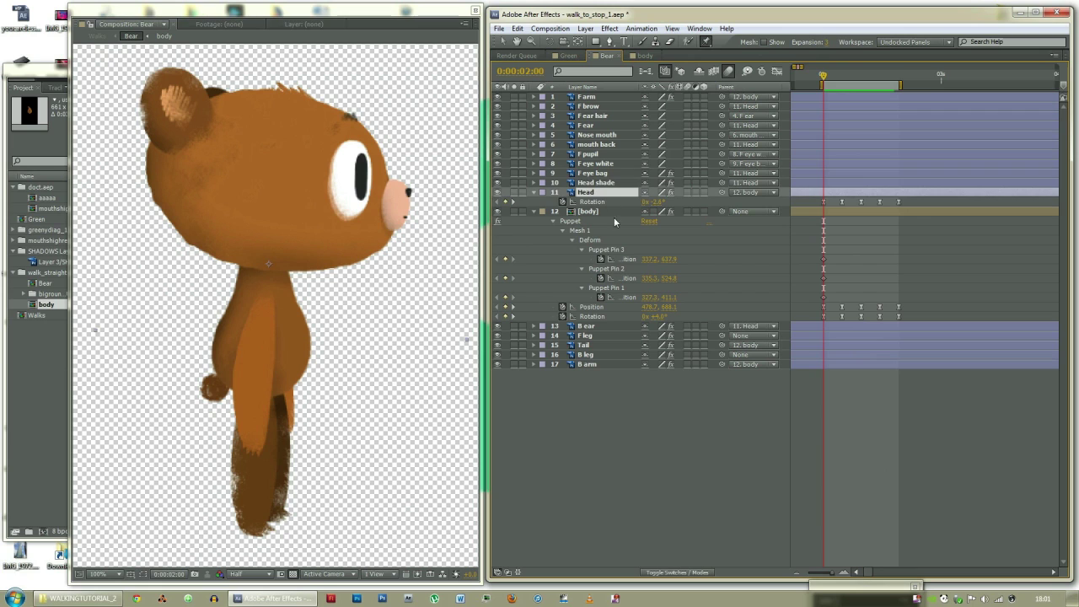
key("p")
left_click(564, 202)
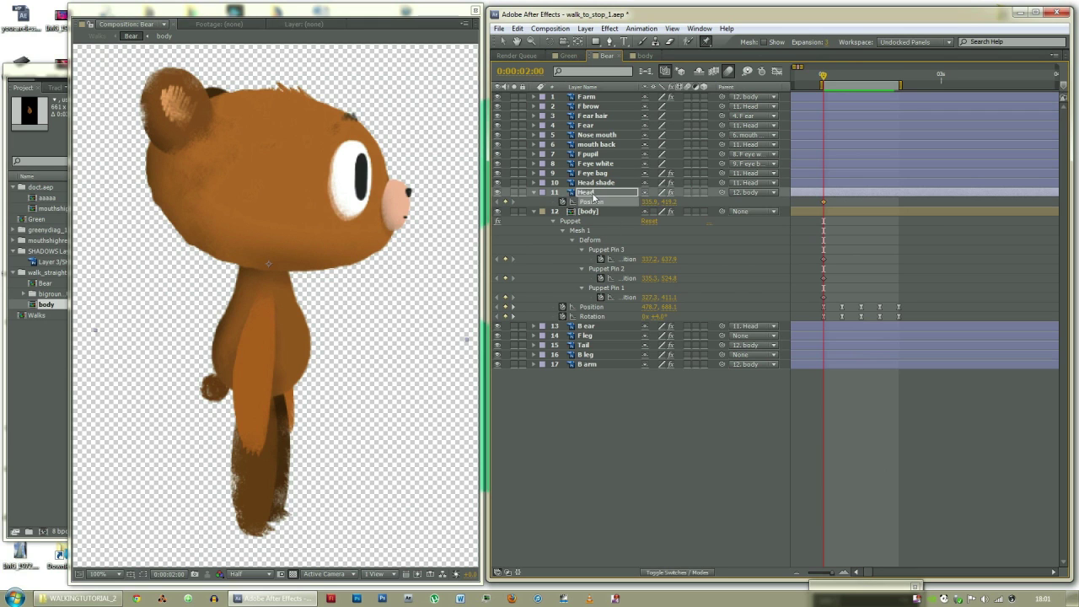
key("p")
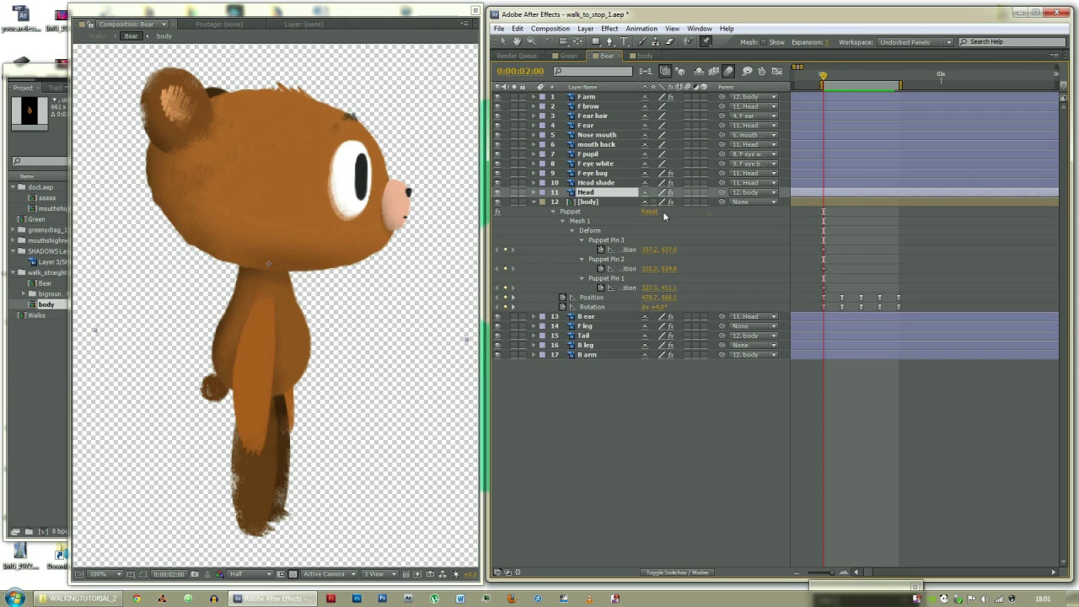
key("u")
left_click(512, 212)
key("Up")
key("Up")
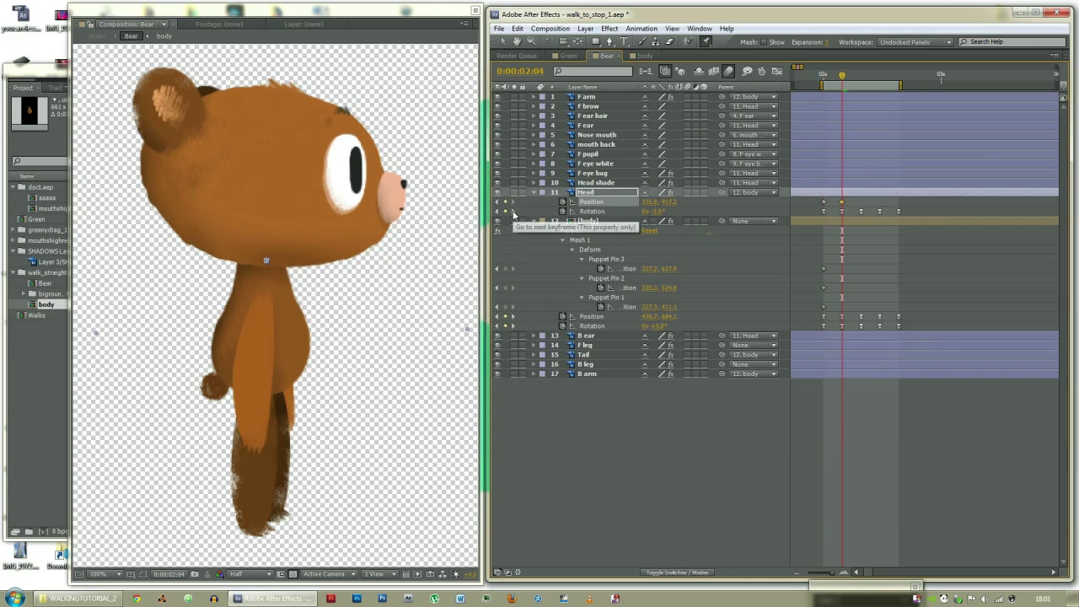
Copy the Head layer's starting Position keyframe to 0:00:02:08
key("Page_Down")
key("Page_Down")
key("Page_Down")
key("Page_Down")
left_click_drag(815, 199, 878, 209)
key("ctrl+c")
key("ctrl+v")
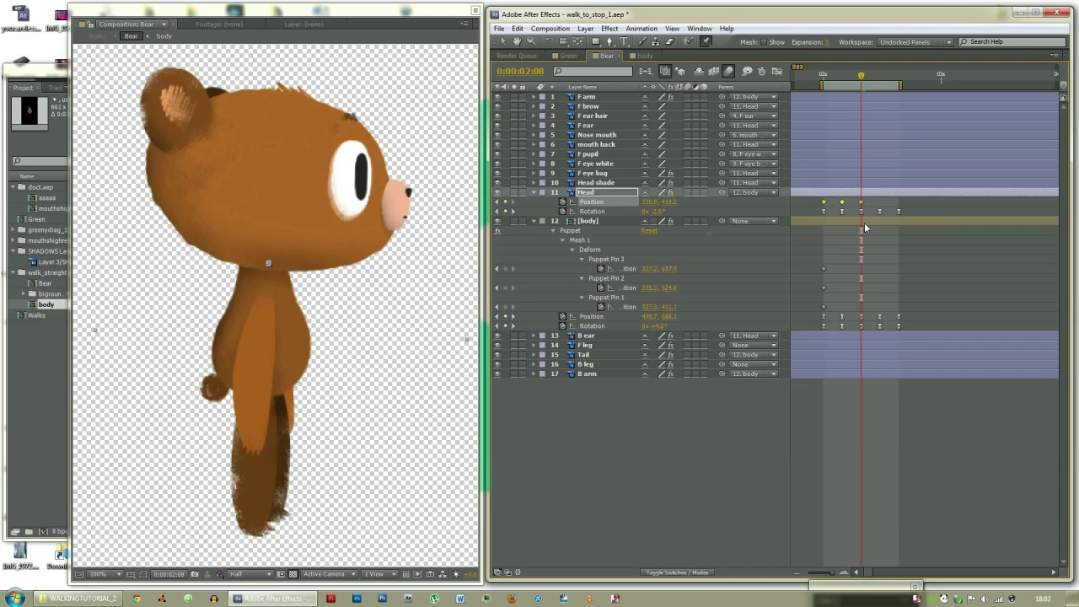
Repeat the Head's Position keyframes through 0:00:02:16 with Easy Ease, and save the project
left_click(806, 202)
left_click_drag(808, 199, 915, 213)
left_click(812, 230)
mouse_move(822, 81)
left_mouse_down()
mouse_move(913, 76)
mouse_move(856, 75)
mouse_move(897, 67)
mouse_move(824, 75)
left_mouse_up()
key("ctrl+s")
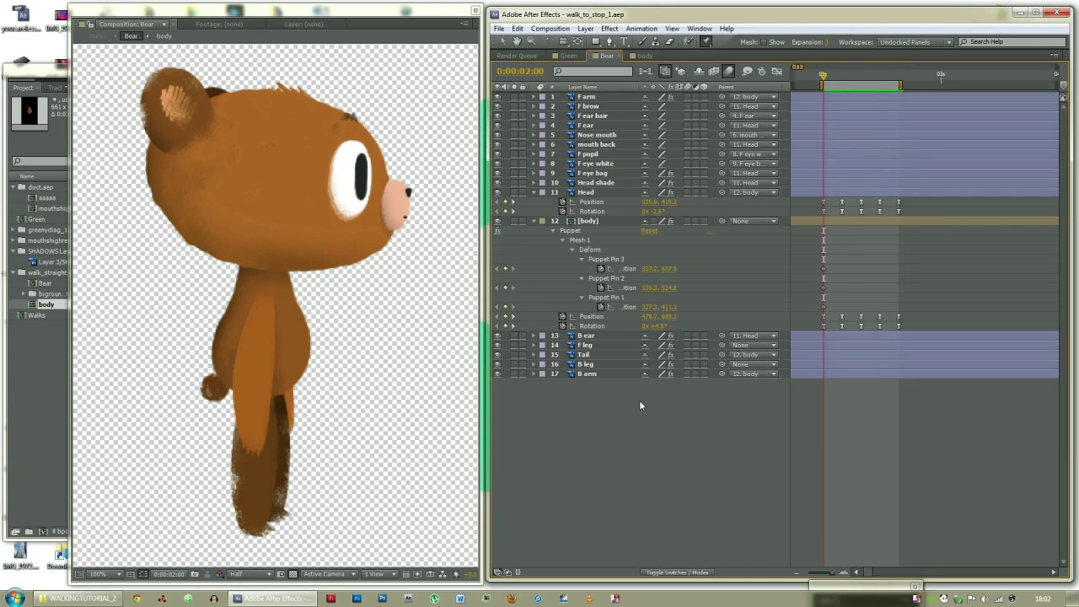
Set the F arm layer's Rotation to 0° and keyframe it at 0:00:02:00
left_click(590, 97)
key("r")
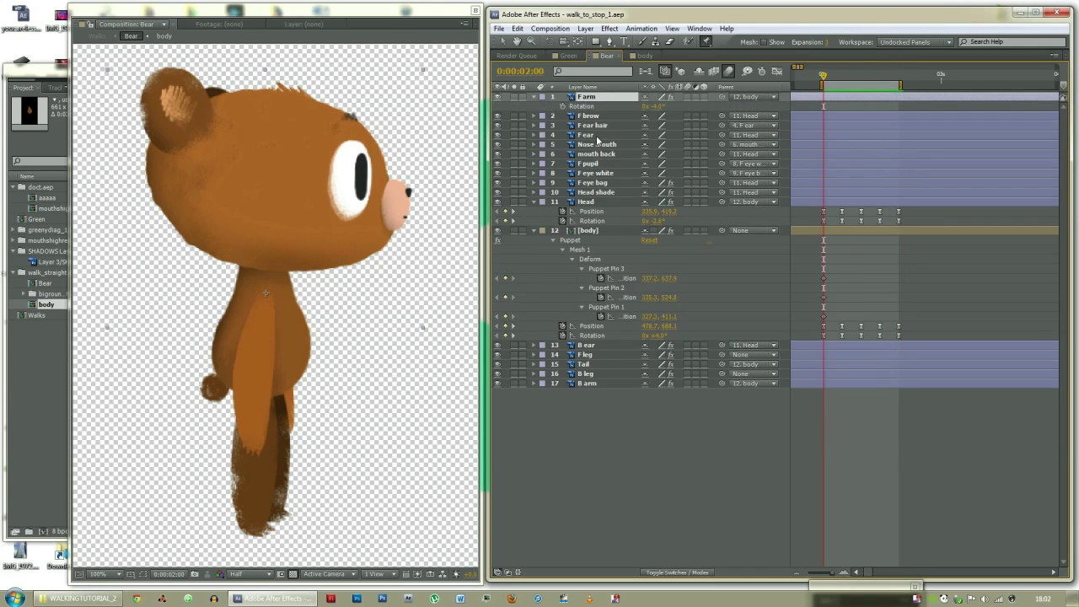
mouse_move(655, 106)
left_mouse_down()
mouse_move(684, 106)
mouse_move(655, 106)
left_mouse_up()
left_click(563, 106)
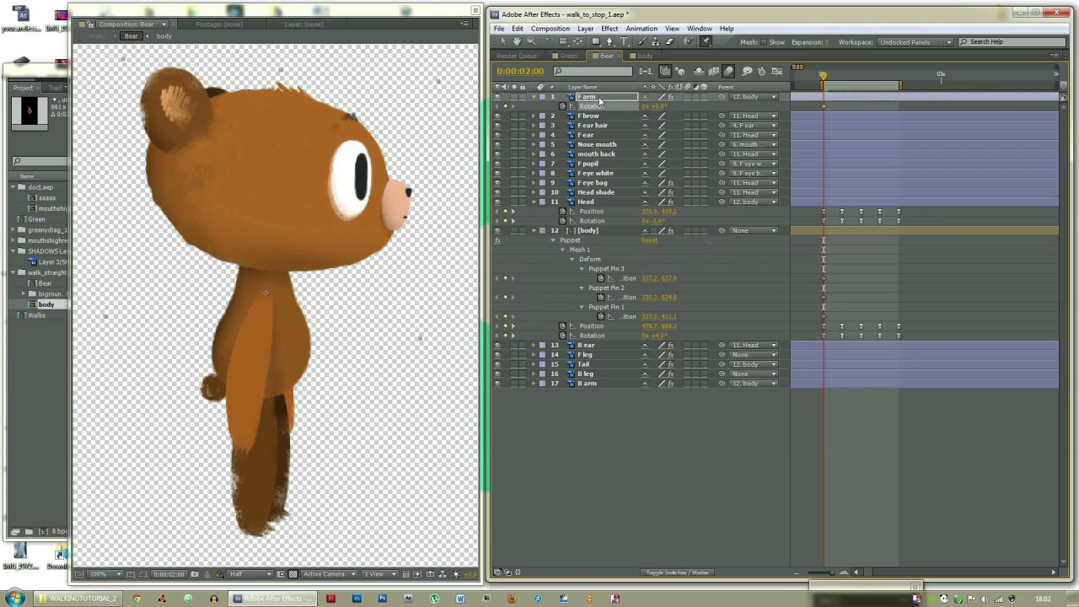
left_click(599, 99)
Set the F arm layer's Rotation to -9° at 0:00:02:08
key("Page_Down")
key("Page_Down")
key("Page_Down")
key("Page_Down")
key("Page_Down")
key("Page_Down")
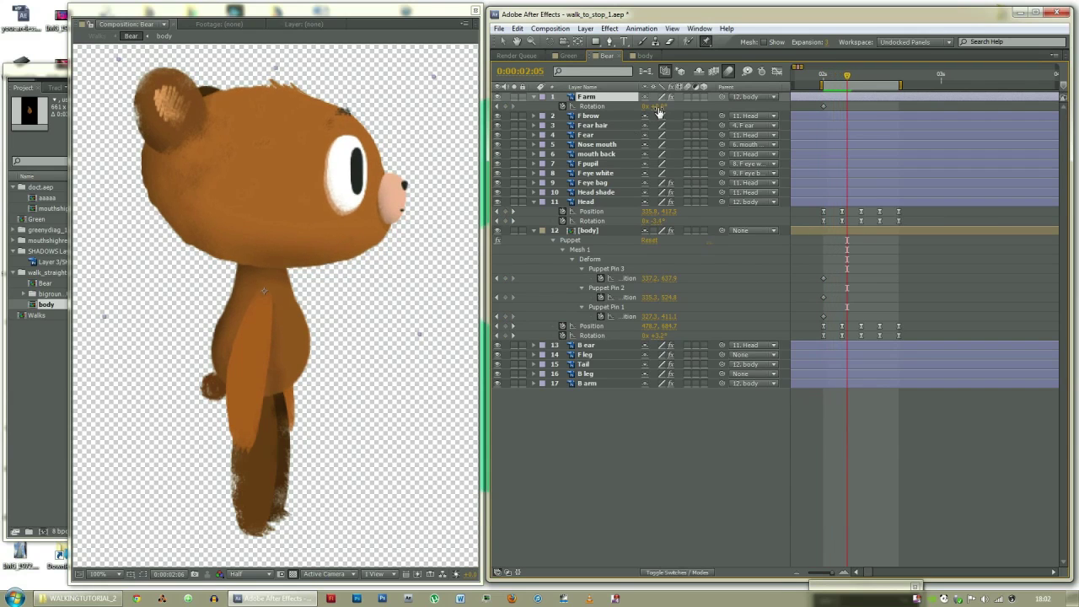
key("Page_Down")
key("Page_Down")
key("Page_Down")
left_click_drag(654, 106, 649, 107)
Copy the F arm's starting Rotation keyframe to 0:00:02:16 and apply Easy Ease to all its Rotation keyframes
key("Page_Down")
key("Page_Down")
key("Page_Down")
key("Page_Down")
key("Page_Down")
key("Page_Down")
key("Page_Down")
key("Page_Down")
left_click(826, 111)
left_click_drag(827, 112, 911, 117)
key("ctrl+c")
key("ctrl+v")
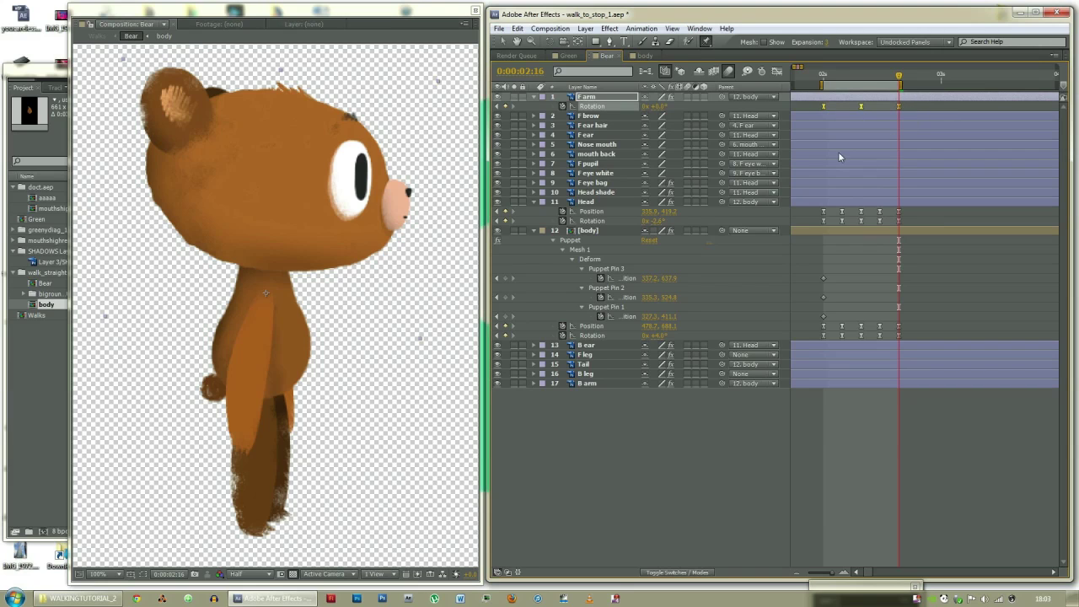
Preview the front arm's swing over the work area and return to 0:00:02:00
key("KP_0")
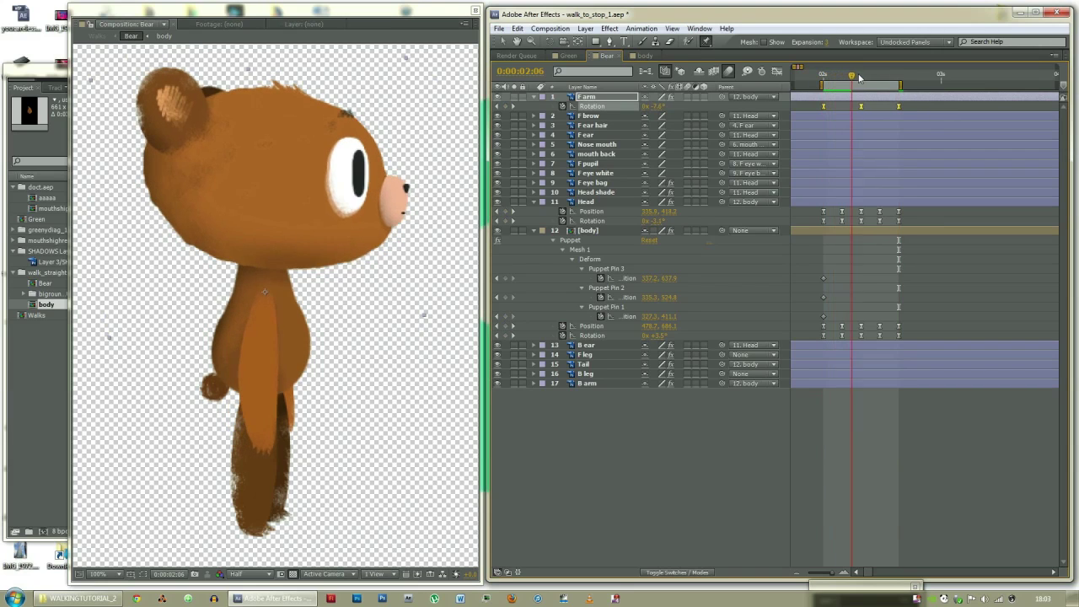
left_click(810, 77)
key("KP_0")
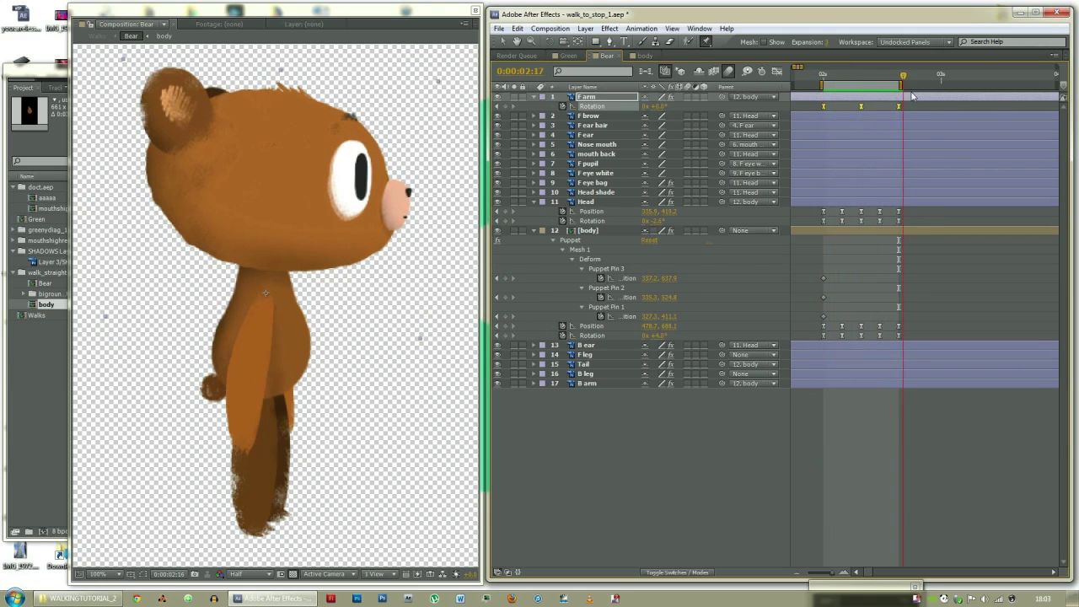
left_click(823, 87)
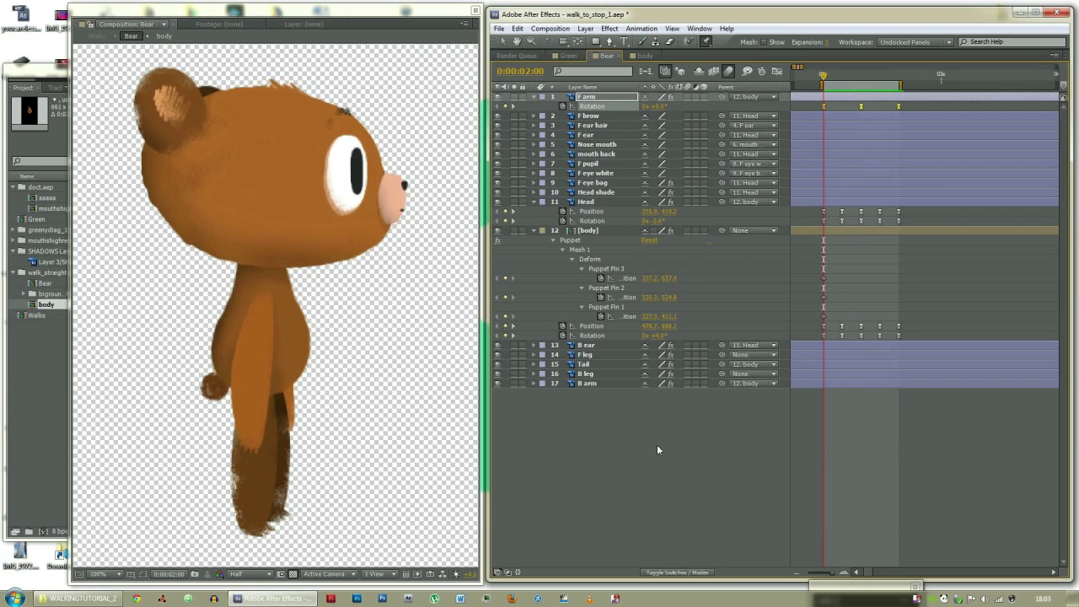
left_click(676, 512)
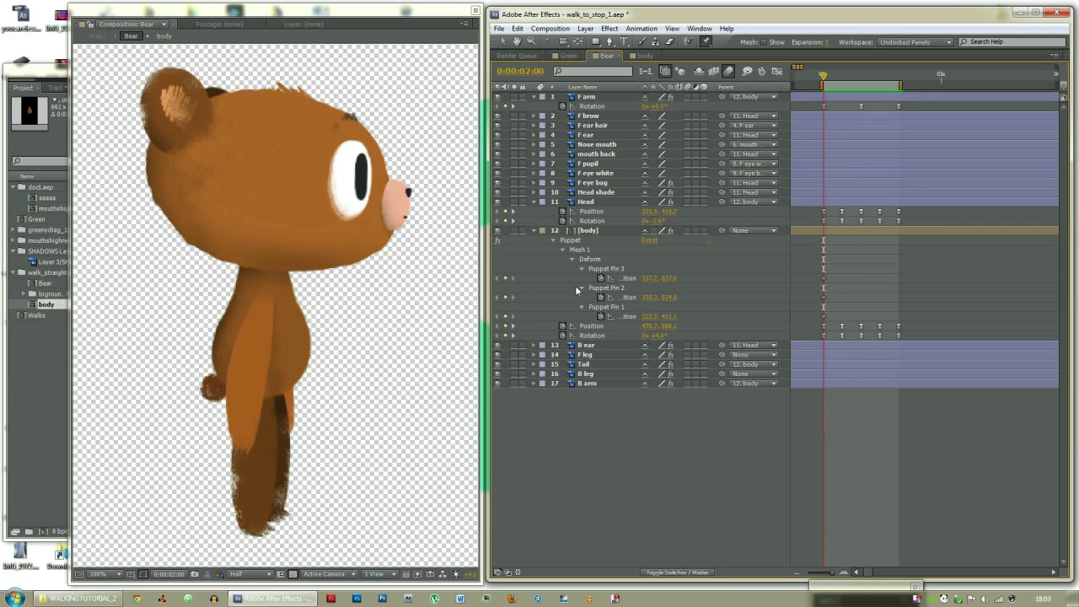
Keyframe the B arm layer's Rotation at -9° at 0:00:02:00 and 9° at 0:00:02:08
left_click(582, 383)
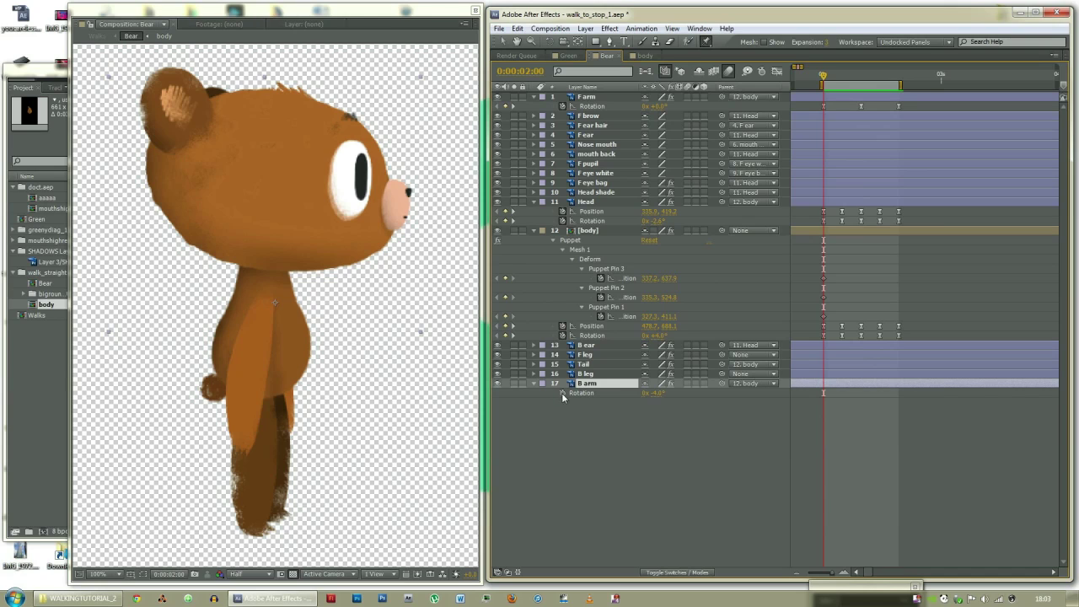
key("r")
mouse_move(821, 76)
left_mouse_down()
mouse_move(841, 69)
mouse_move(824, 69)
left_mouse_up()
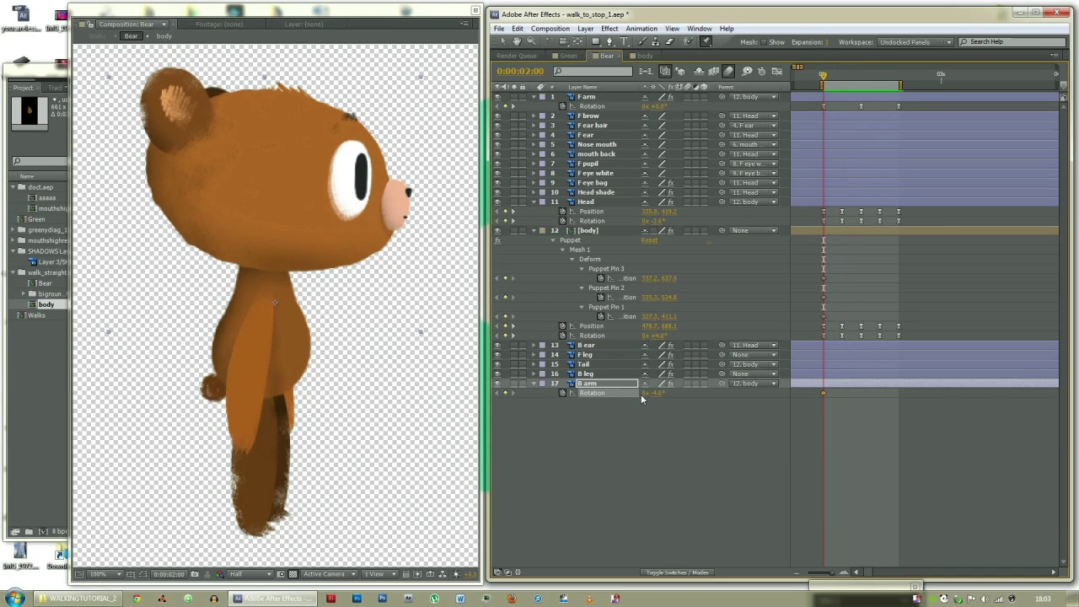
left_click_drag(649, 393, 649, 395)
key("space")
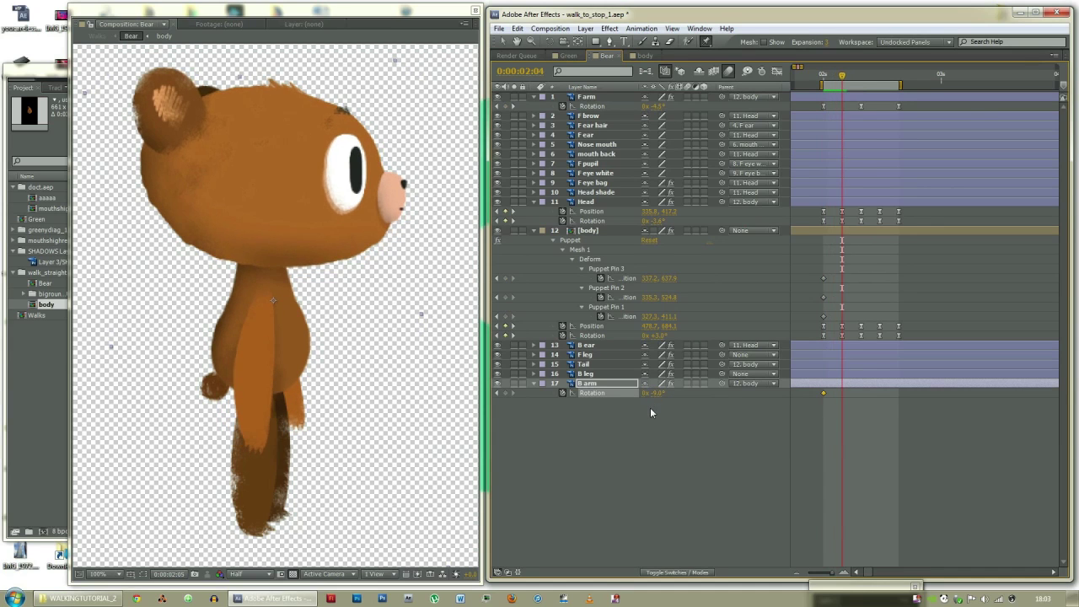
left_click_drag(654, 393, 667, 393)
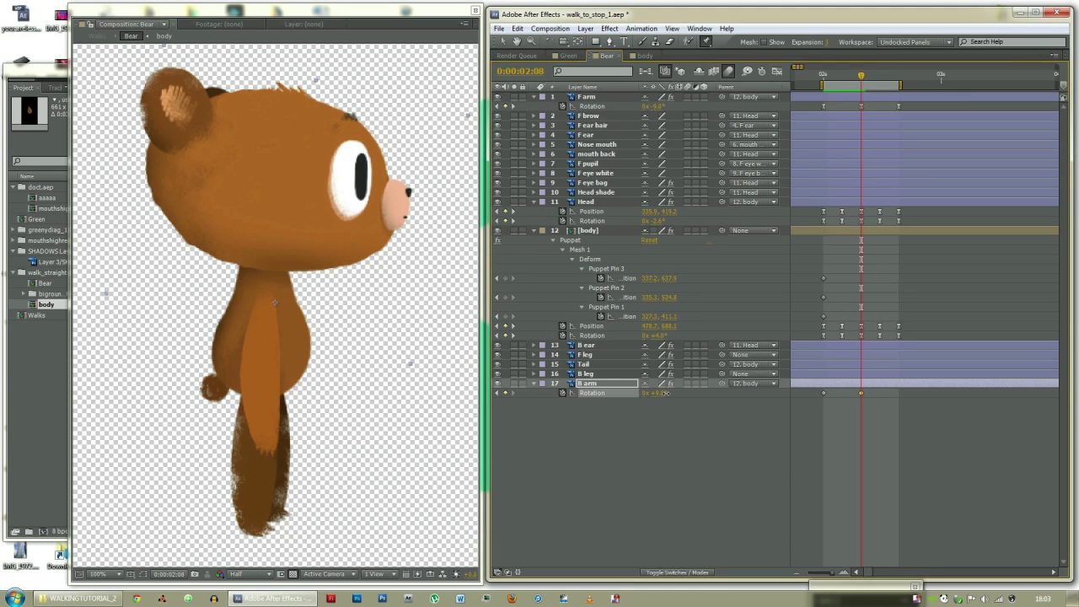
Copy the B arm's starting Rotation keyframe to 0:00:02:16 and apply Easy Ease to its Rotation keyframes
key("space")
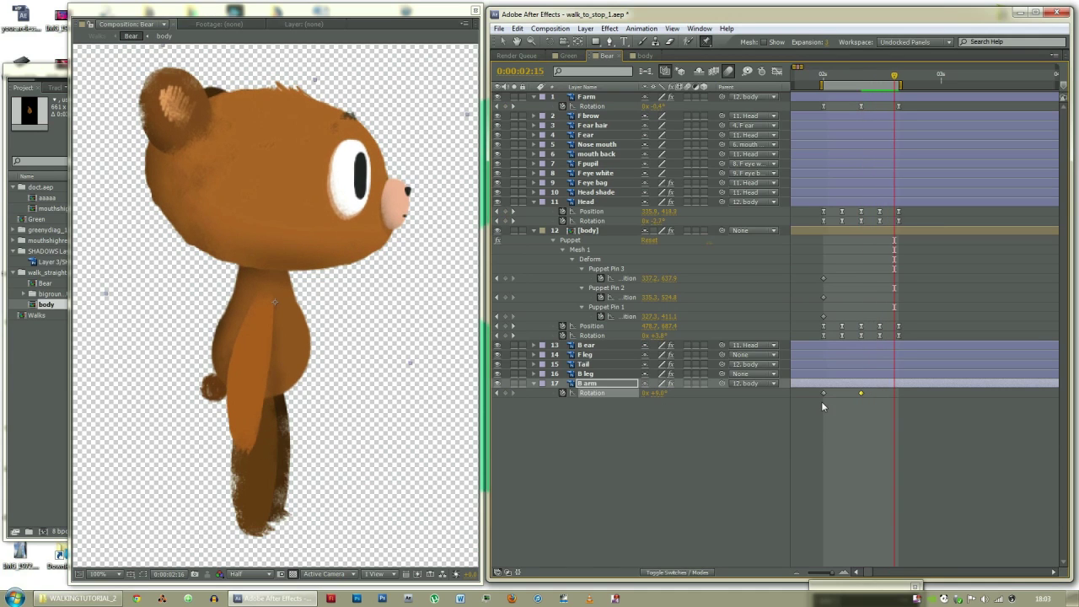
left_click(823, 394)
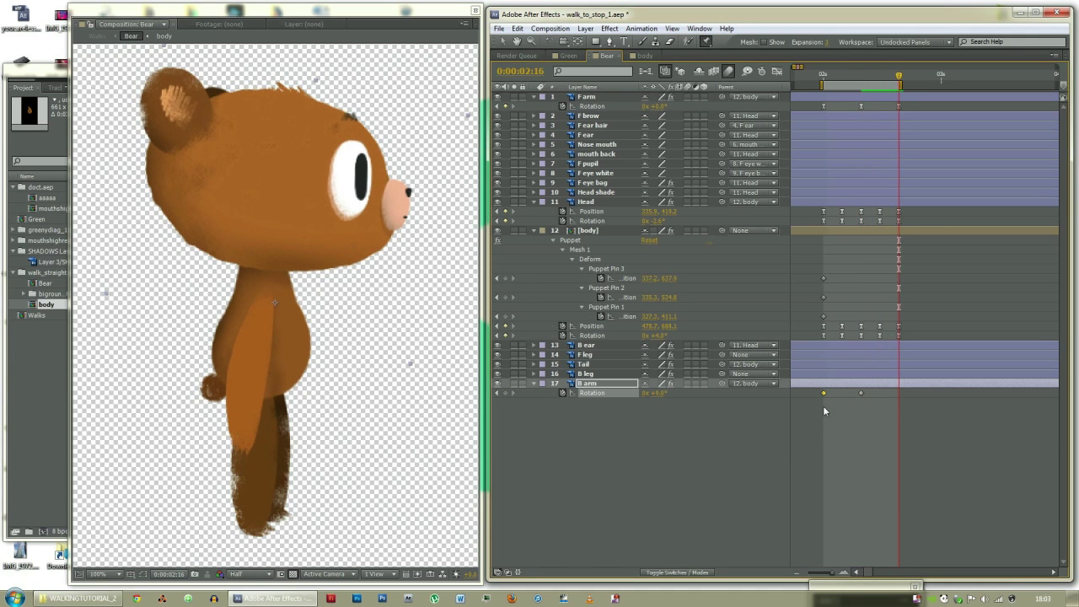
key("ctrl+c")
key("ctrl+v")
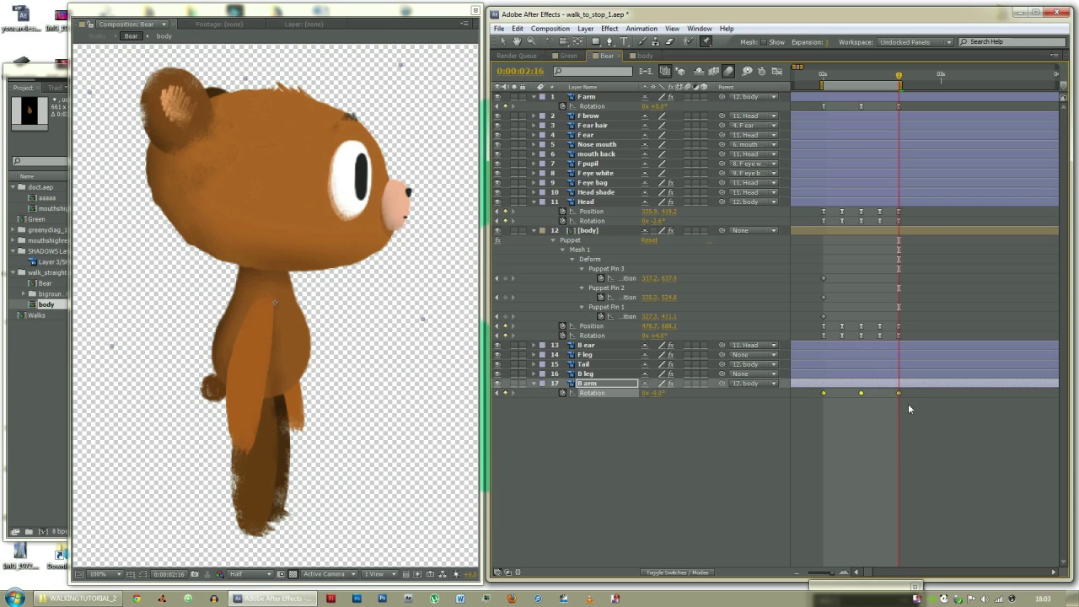
left_click(844, 478)
Play back the walk cycle to check both arms swinging in opposition
key("space")
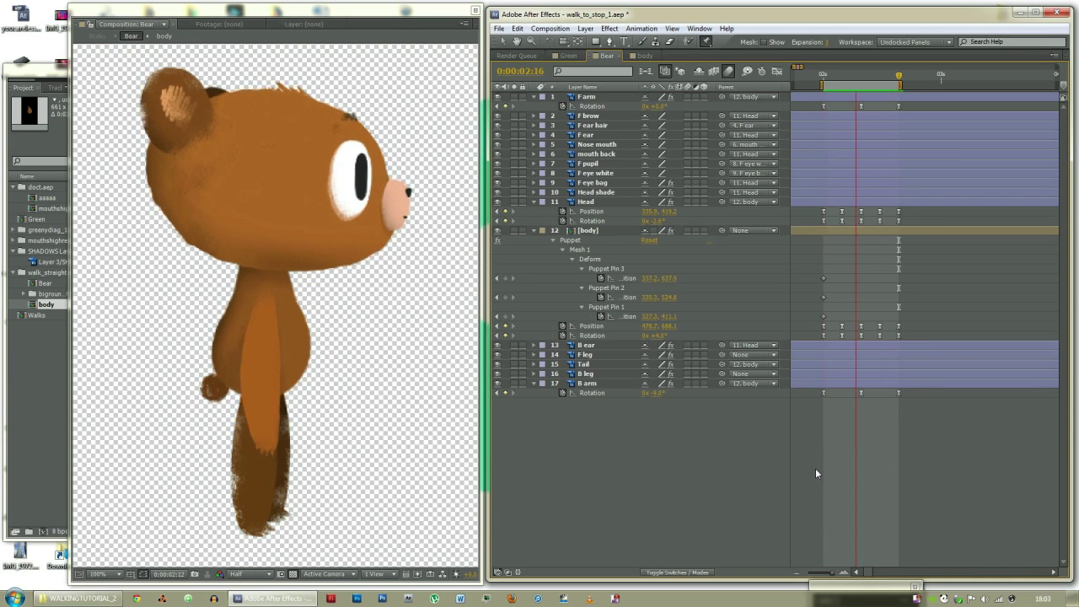
key("space")
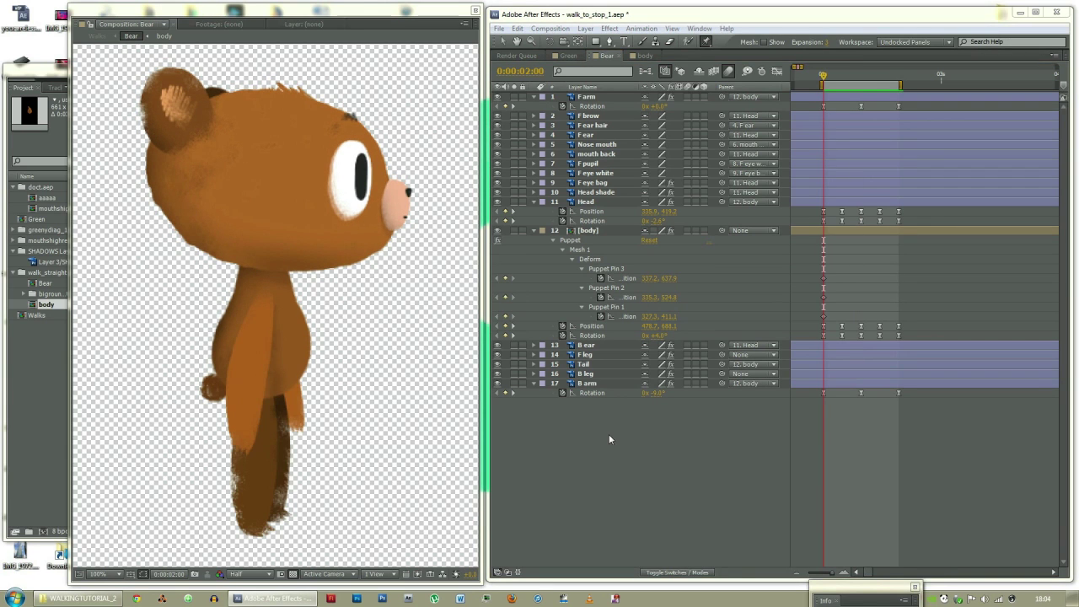
left_click(609, 435)
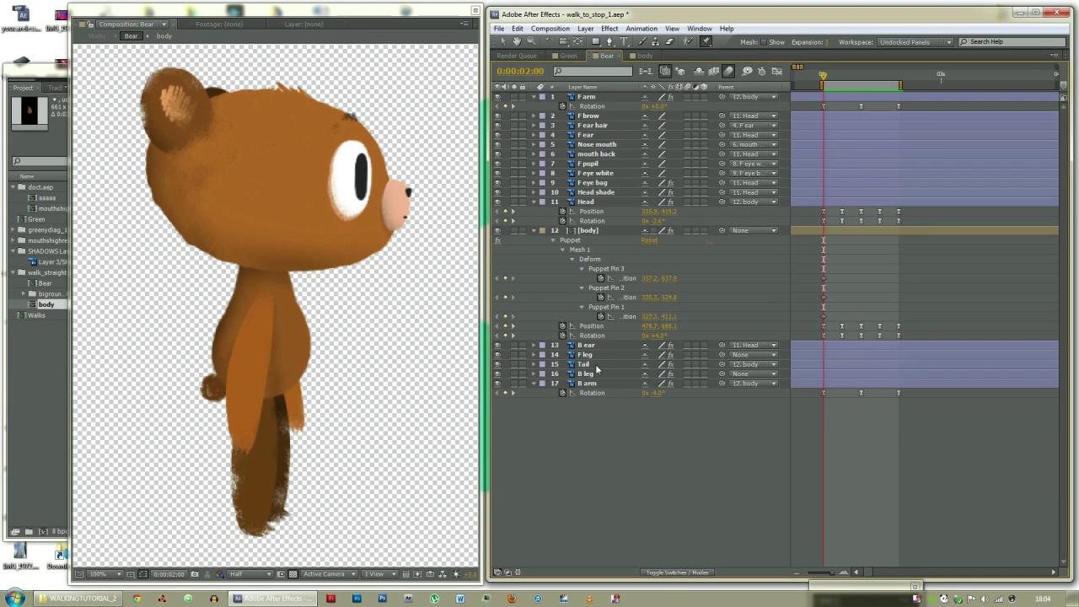
Keyframe the positions of the F leg layer's three Puppet pins at 0:00:02:04
left_click(533, 230)
key("Page_Down")
key("Page_Down")
key("Page_Down")
key("Page_Down")
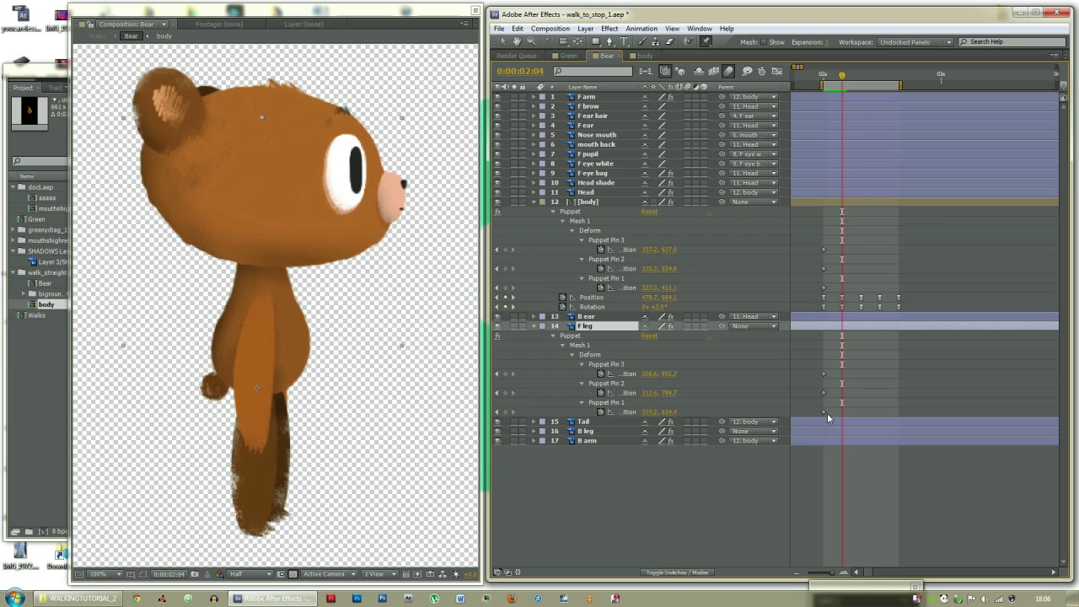
key("Page_Down")
key("Page_Up")
left_click(504, 373)
left_click(505, 393)
left_click(504, 411)
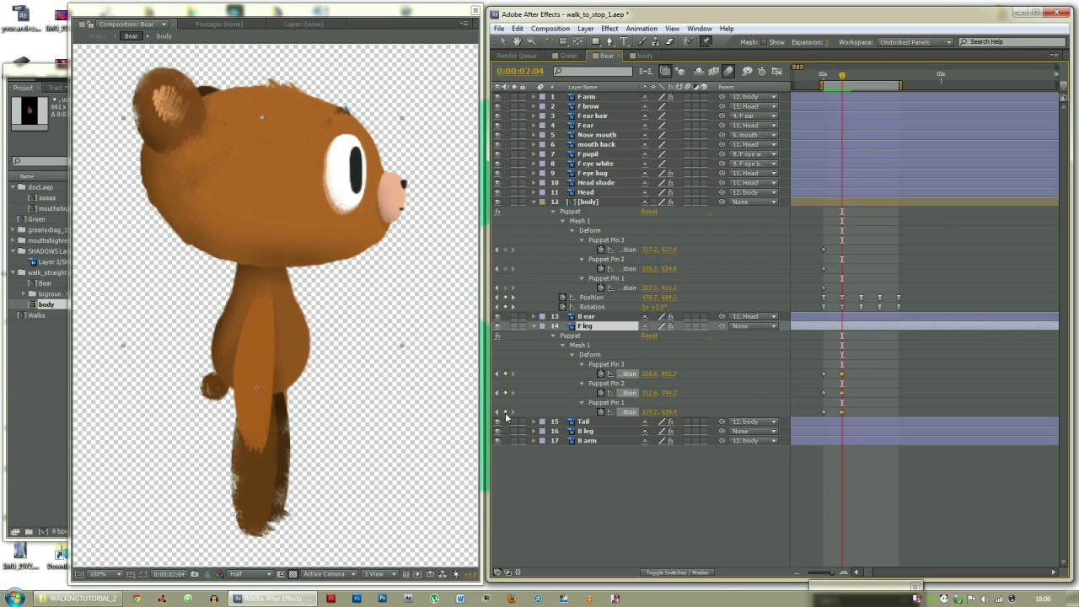
At 0:00:02:08, move the F leg's Puppet Pin 3 back and up to about 256.6, 933.0 and Pin 2 to about 307.2, 801.0
left_click(762, 375)
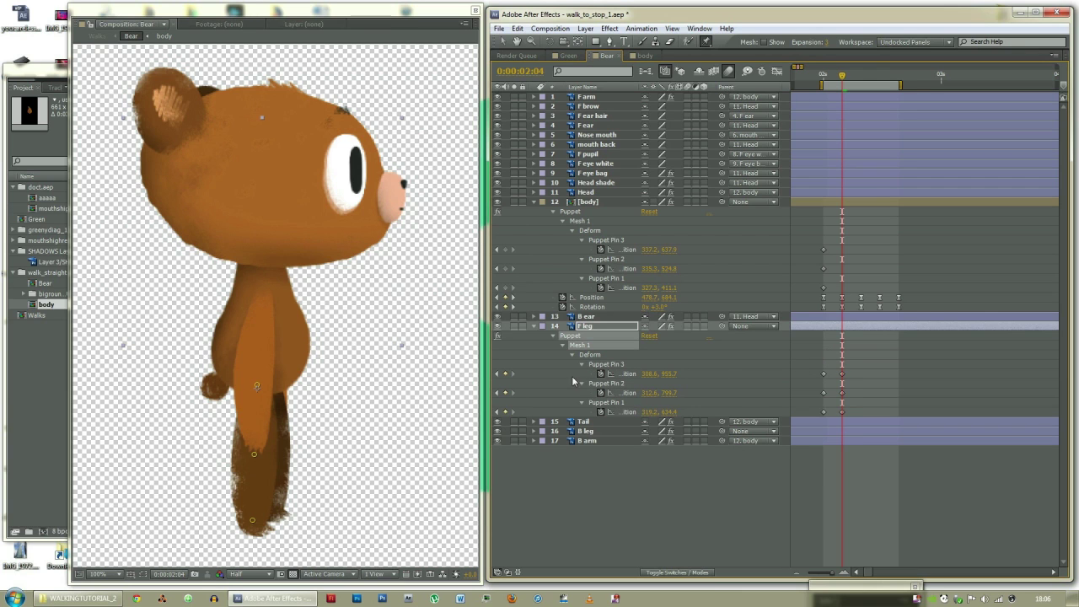
key("Page_Down")
key("Page_Down")
key("Page_Down")
key("Page_Down")
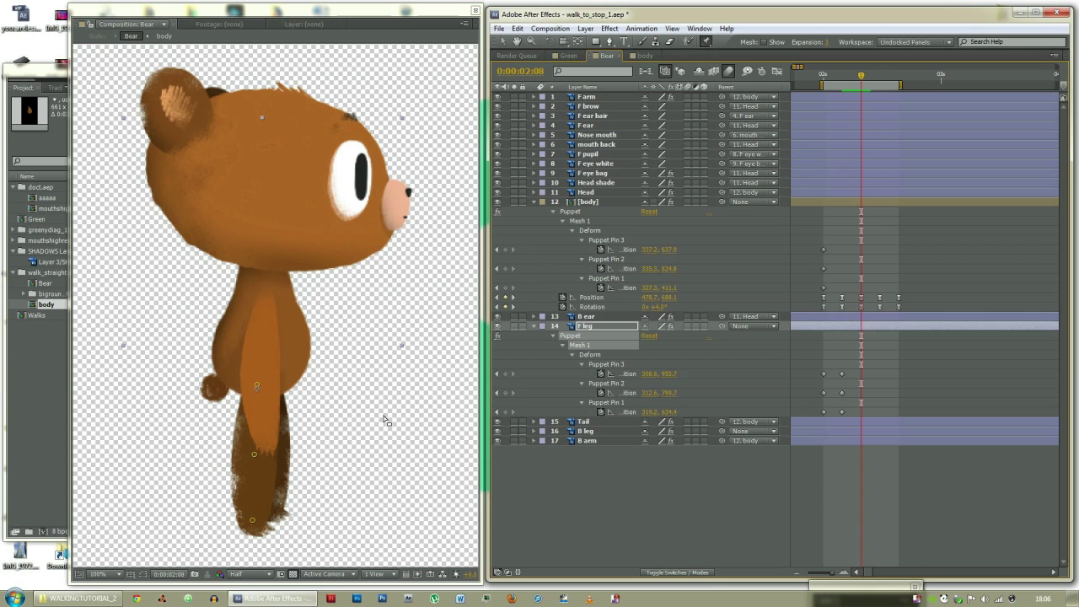
left_click_drag(258, 527, 231, 511)
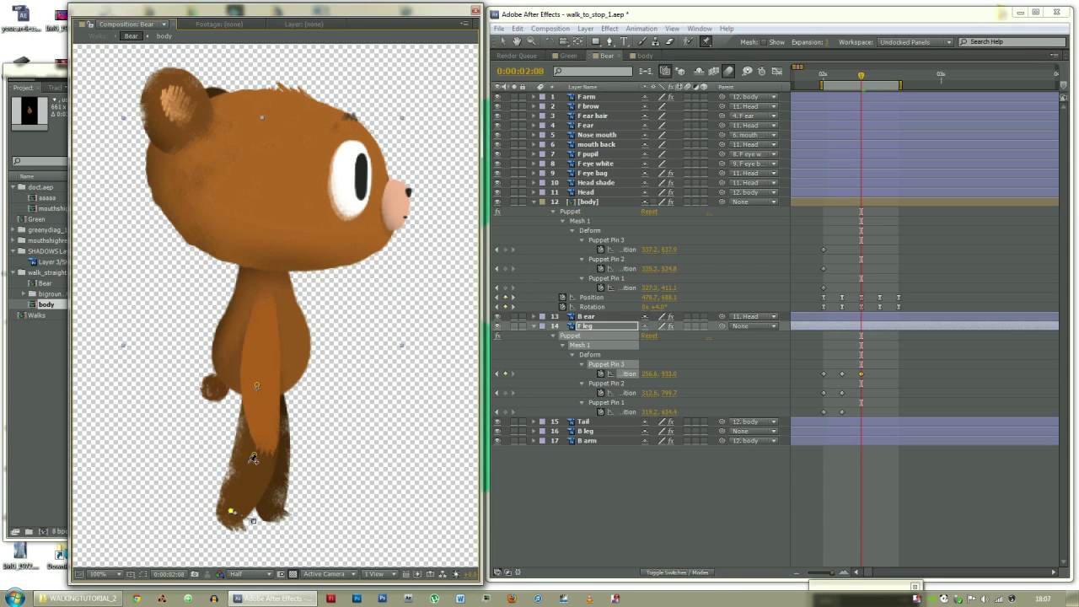
left_click_drag(254, 457, 253, 455)
At 0:00:02:12, bend the F leg by moving Puppet Pin 2 forward to about 363, 789 and lifting Pin 3 up and forward
key("Page_Down")
key("Page_Down")
key("Page_Down")
key("Page_Down")
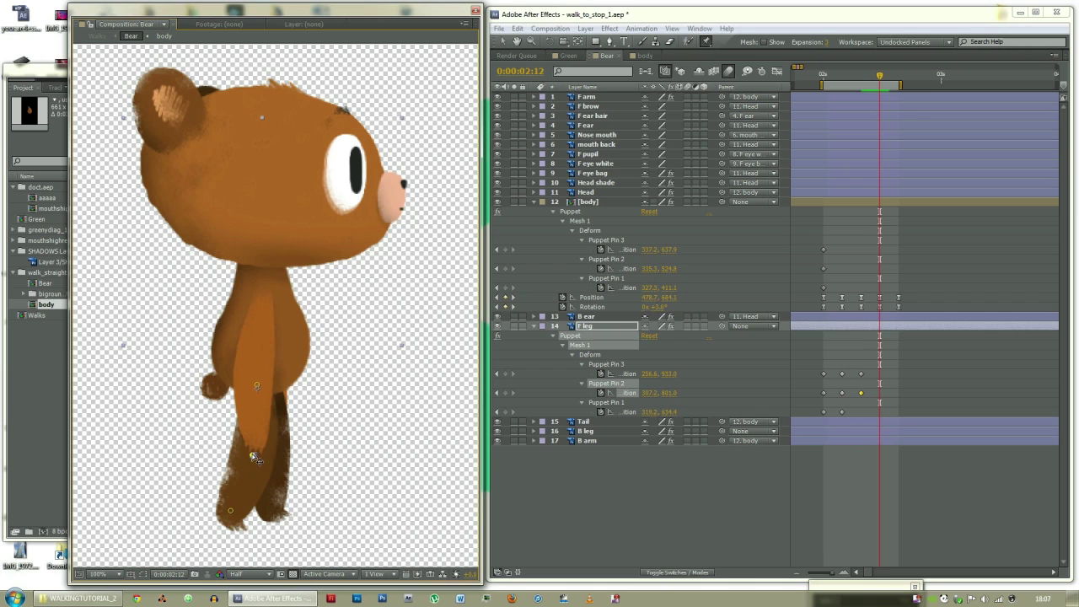
left_click_drag(253, 456, 271, 455)
left_click(232, 507)
left_click_drag(249, 500, 254, 498)
left_click_drag(275, 456, 275, 450)
left_click(245, 496)
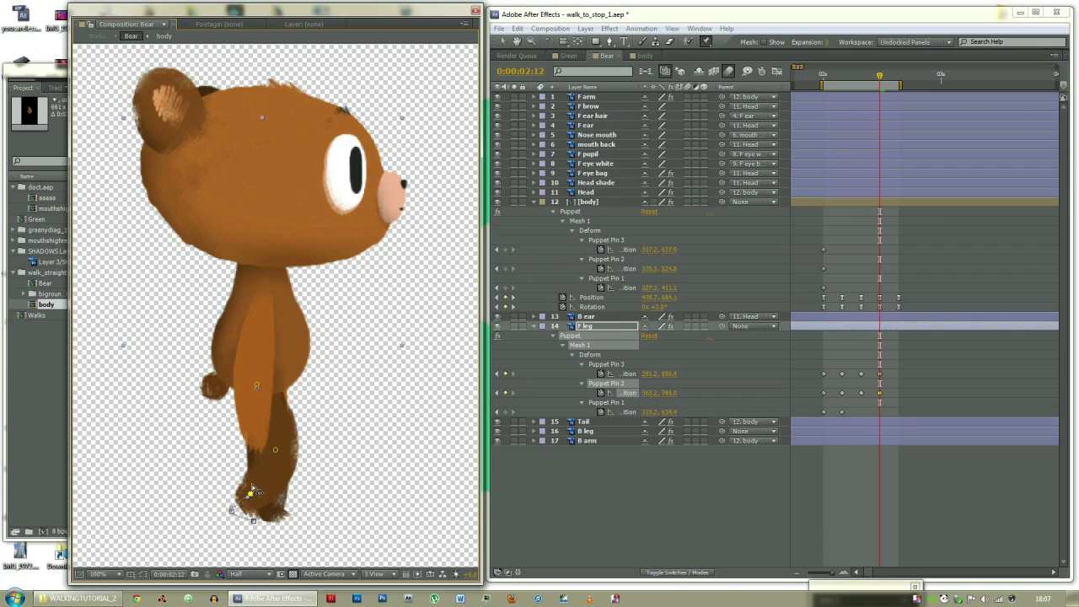
Fine-tune the F leg's bend at 0:00:02:12 by nudging Puppet Pin 3 and moving Pin 2 to about 373, 786
left_click_drag(252, 488, 252, 489)
left_click_drag(276, 451, 280, 450)
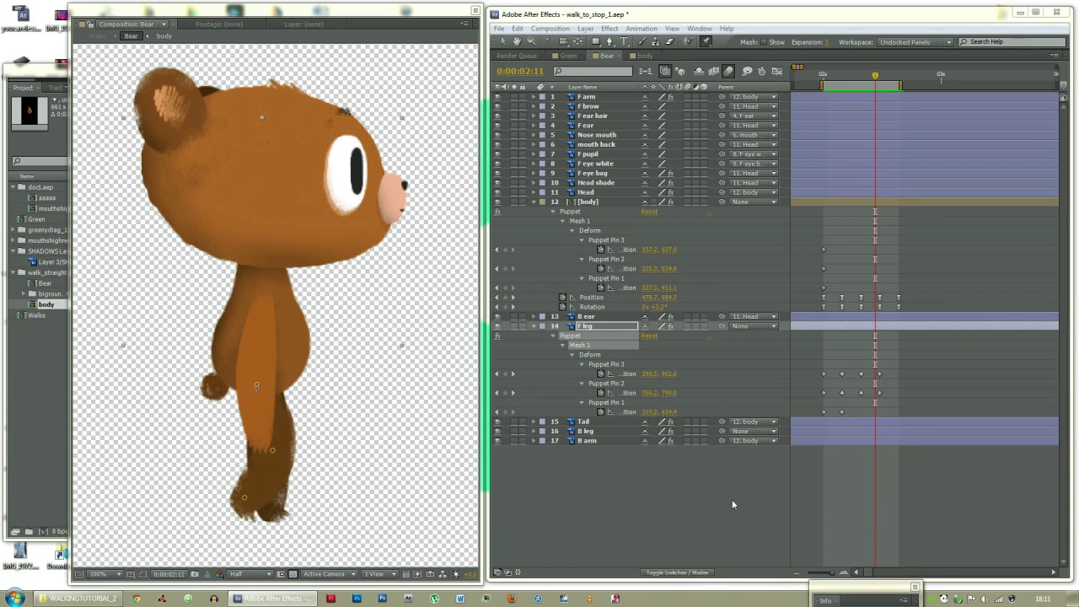
left_click(721, 519)
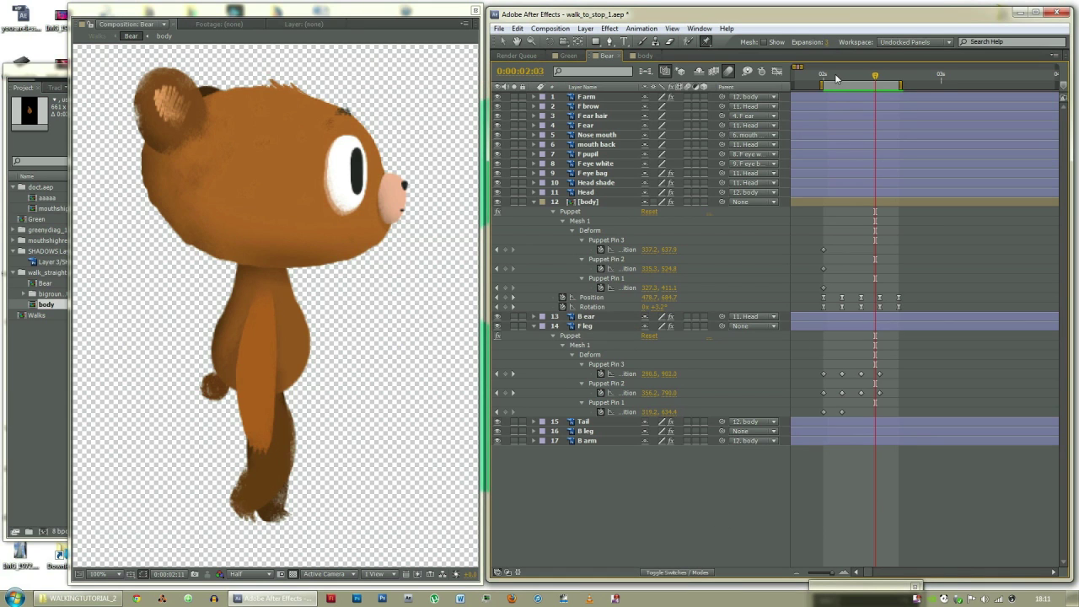
At 0:00:02:16, keyframe the F leg's Puppet Pins 3 and 2 and extend the leg forward to about 422, 946 and 373, 808
left_click(837, 77)
left_click_drag(839, 77, 898, 76)
left_click(504, 373)
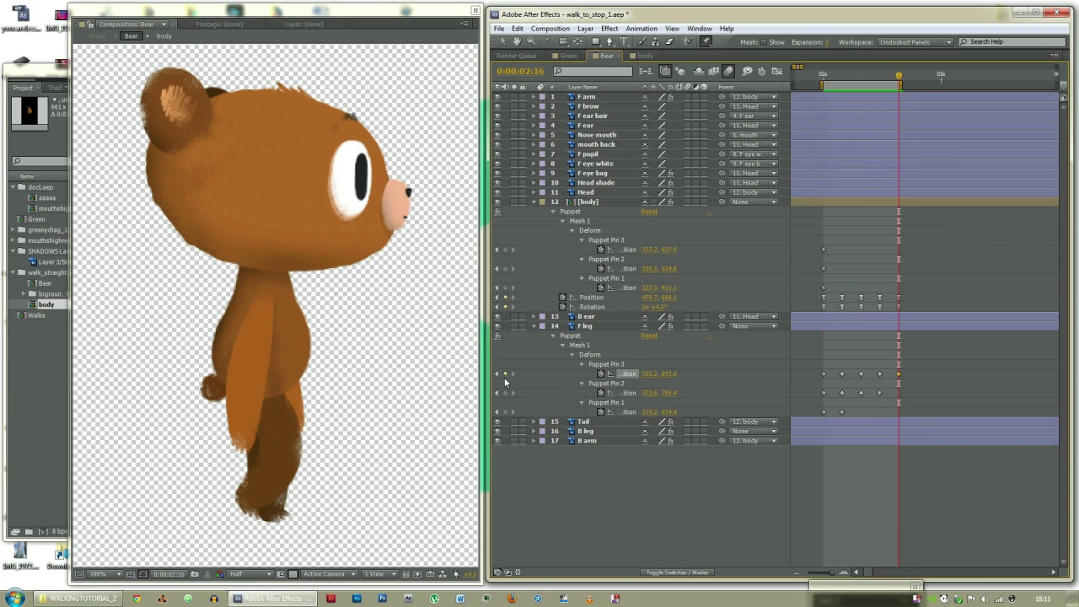
left_click(504, 393)
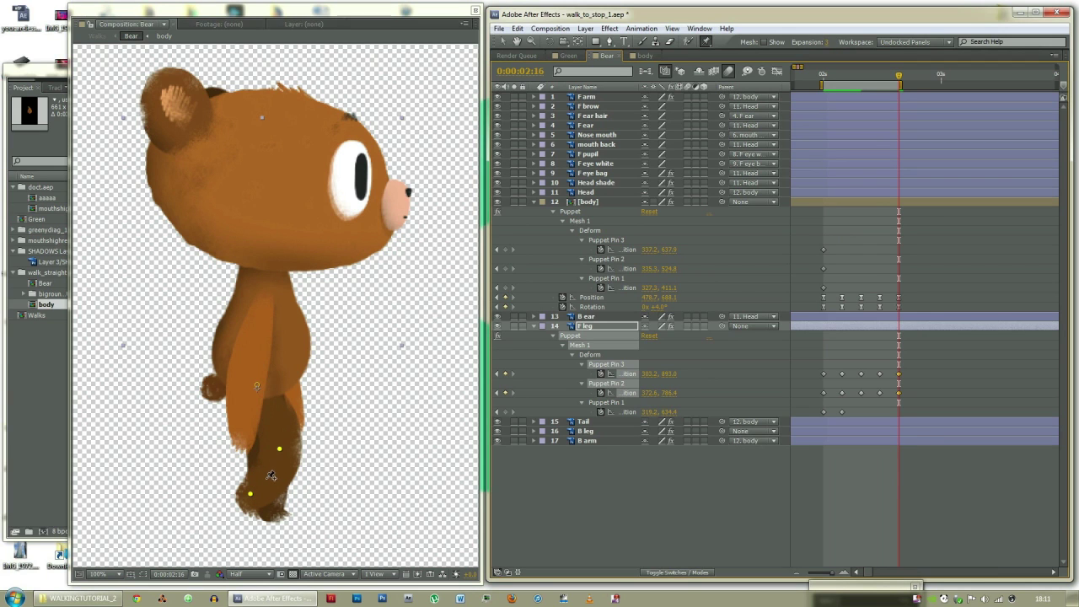
key("v")
left_click_drag(251, 501, 300, 515)
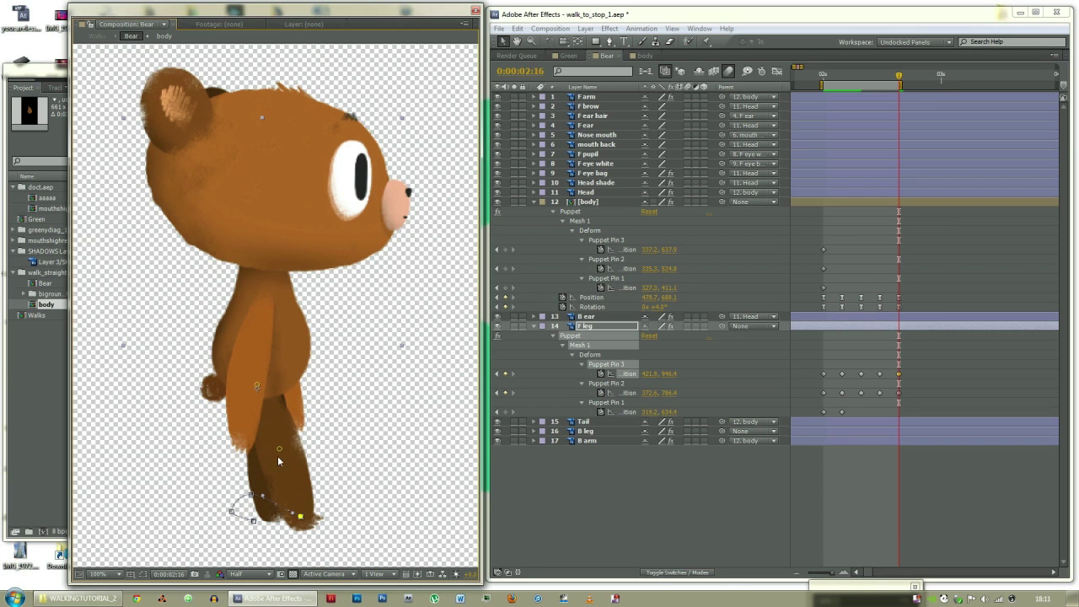
left_click(279, 453)
left_click_drag(280, 458, 281, 462)
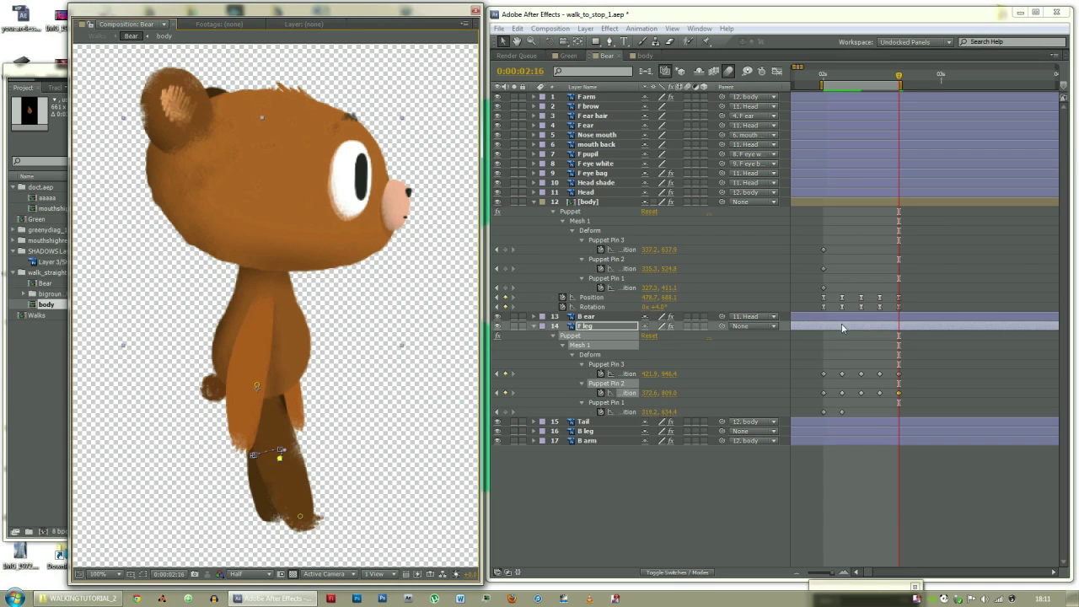
Copy the F leg's Puppet Pin 3 and Pin 2 keyframes from 0:00:02:16 to 0:00:02:00 to close the loop
left_click(824, 77)
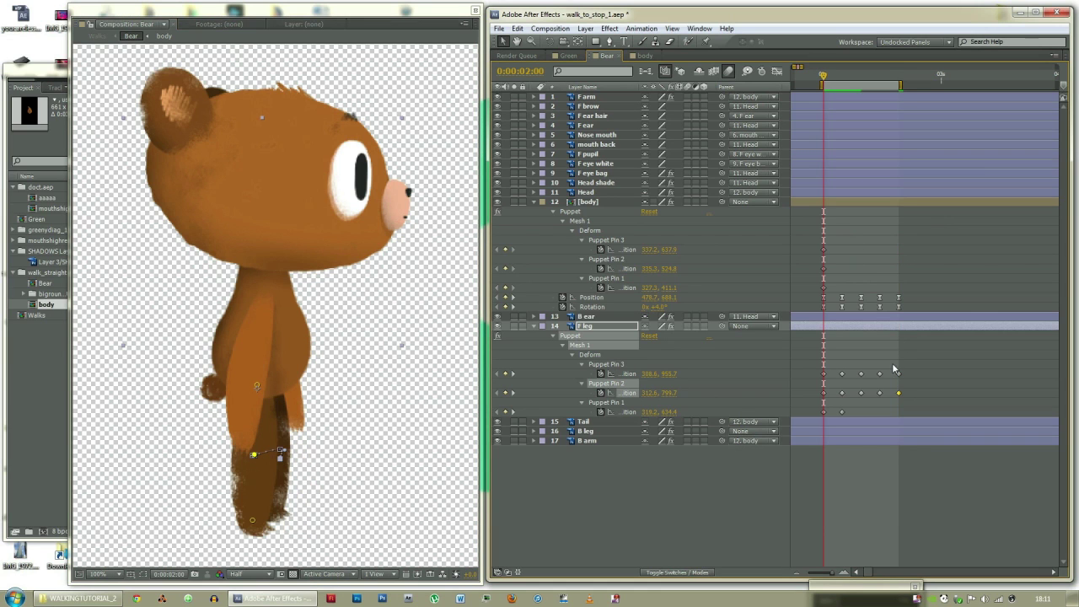
left_click_drag(893, 365, 902, 396)
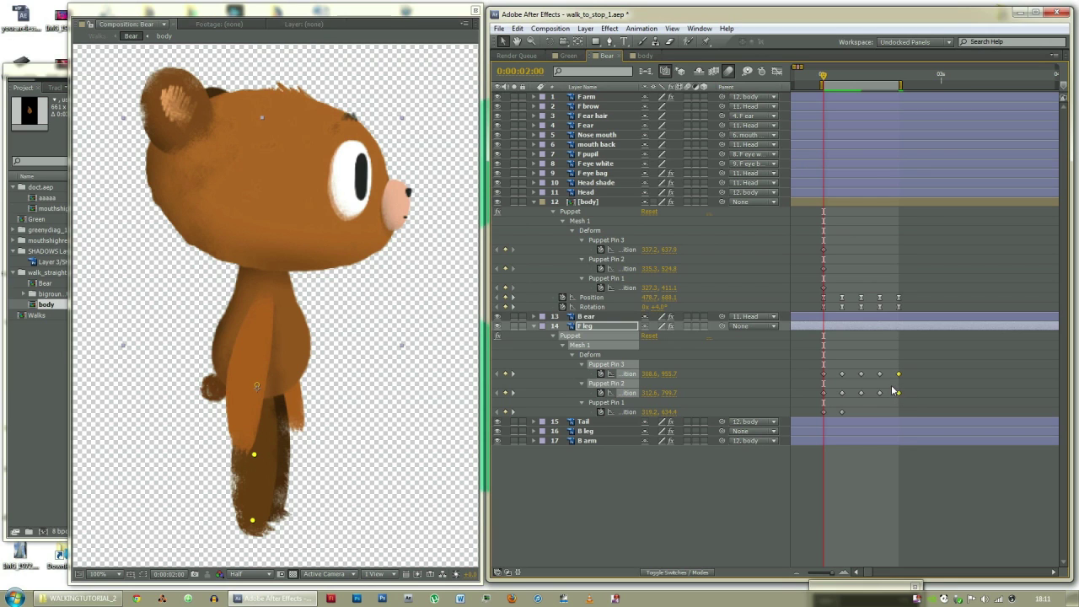
key("ctrl+c")
key("ctrl+v")
Apply Easy Ease to all of the F leg's Puppet Pin 3 and Pin 2 keyframes and preview the walk
left_click_drag(811, 366, 914, 399)
key("F9")
left_click(826, 511)
key("KP_0")
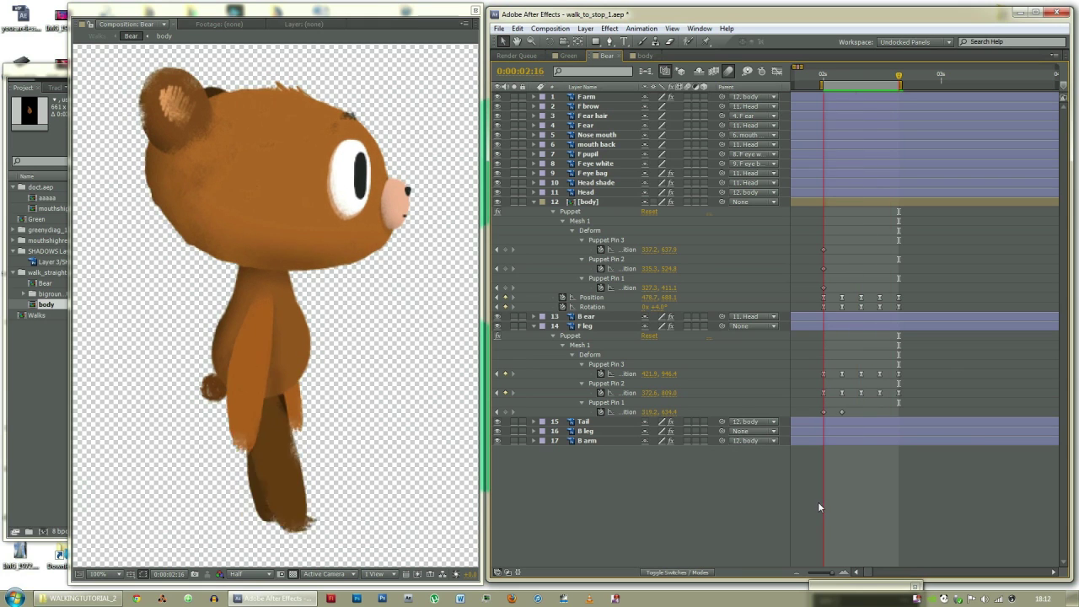
At 0:00:02:00, reveal the B leg's keyframes and swing its Puppet Pin 3 forward to about 438, 902 and Pin 2 to about 374, 768
left_click(825, 78)
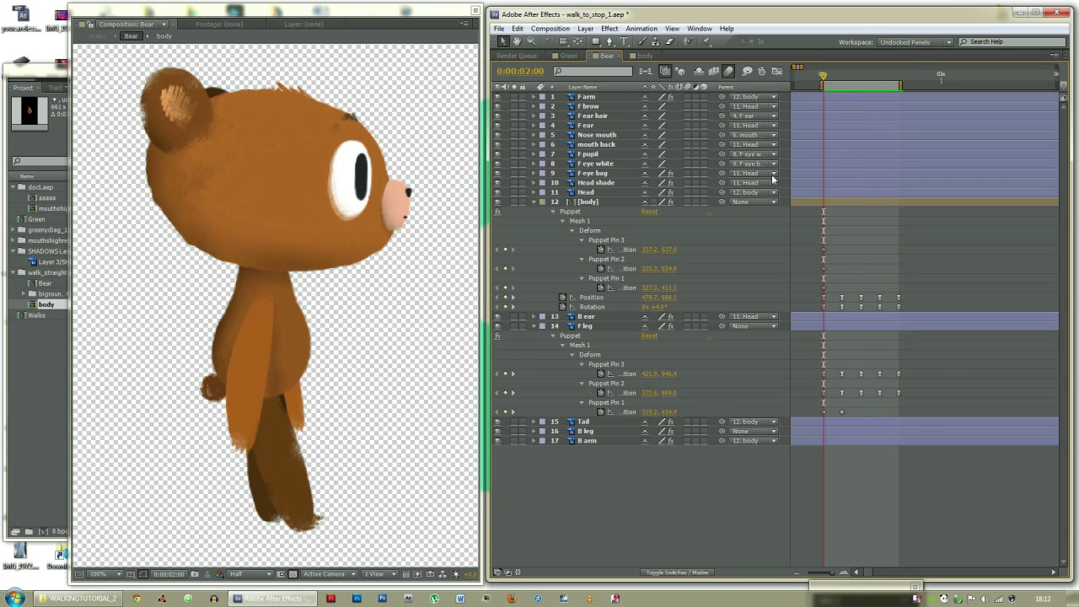
left_click(586, 431)
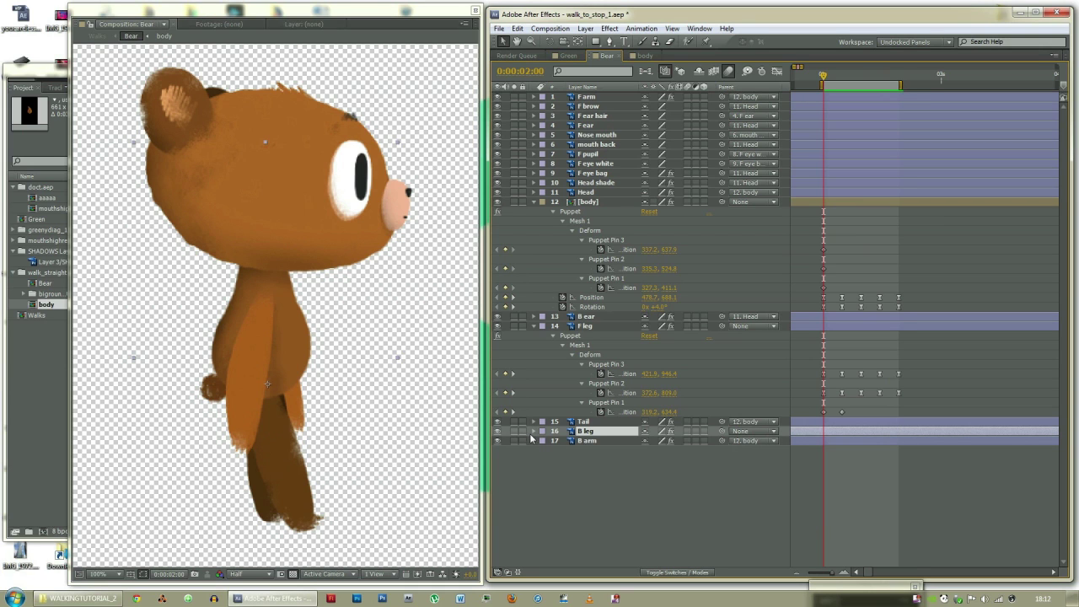
left_click(534, 431)
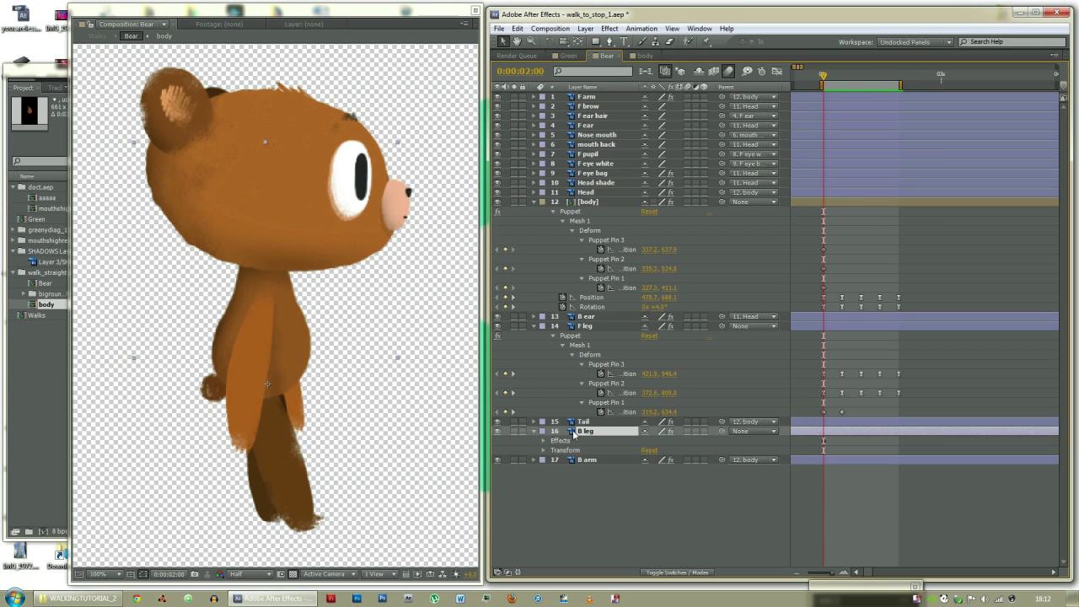
key("u")
key("space")
left_click_drag(821, 464, 833, 345)
key("v")
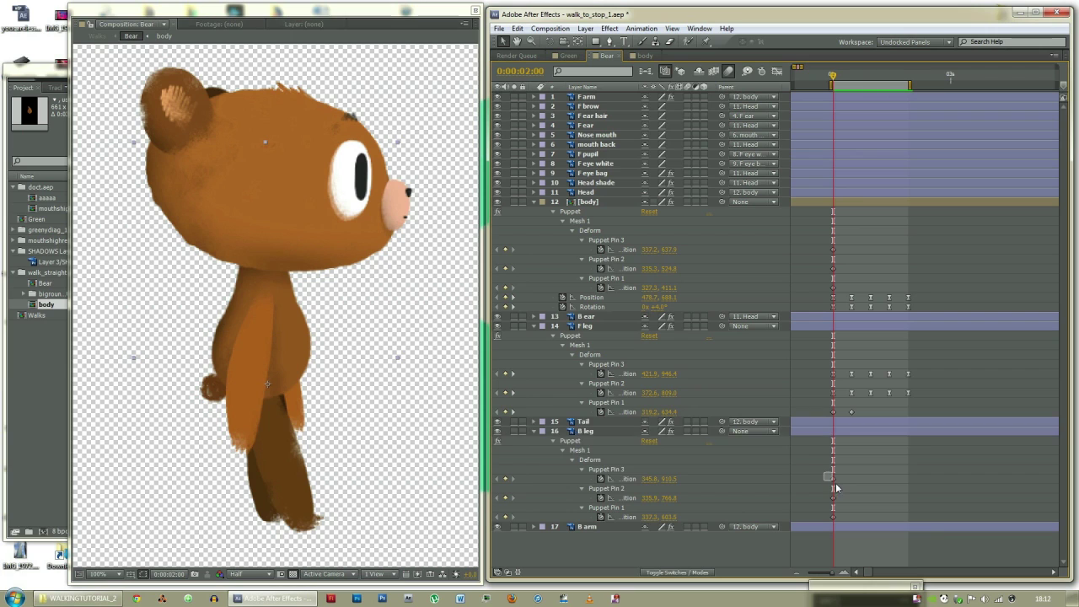
left_click(634, 472)
left_click_drag(271, 508, 293, 503)
left_click_drag(268, 449, 281, 447)
left_click_drag(295, 504, 305, 502)
left_click_drag(280, 445, 282, 447)
At 0:00:02:04, straighten the B leg by moving Puppet Pin 3 back to about 333, 908 and Pin 2 to about 329, 773
key("Page_Down")
key("Page_Down")
key("Page_Down")
key("Page_Down")
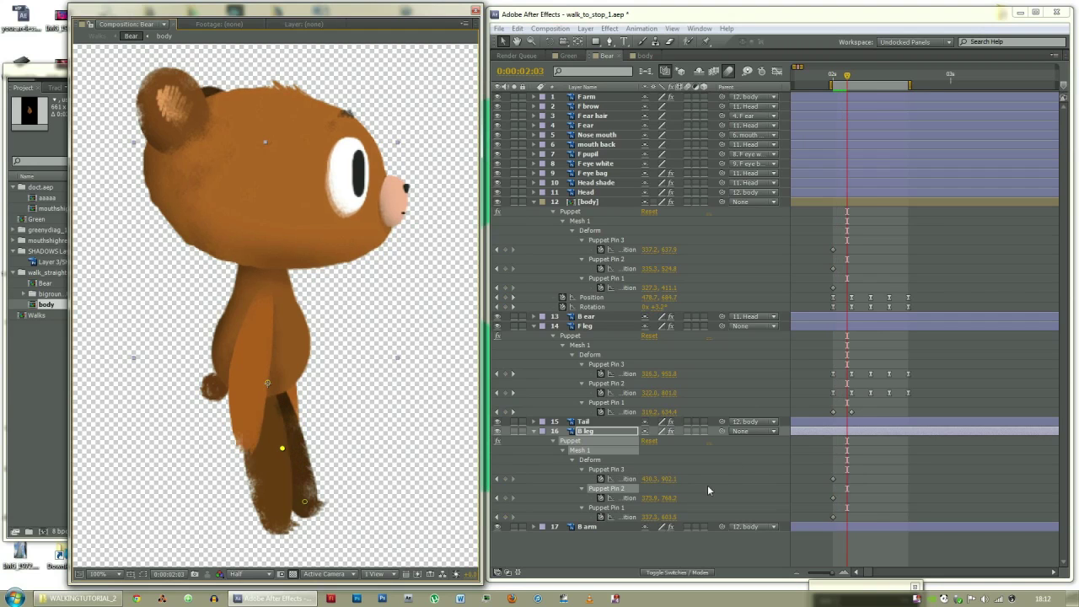
left_click_drag(282, 450, 265, 449)
left_click_drag(304, 504, 266, 504)
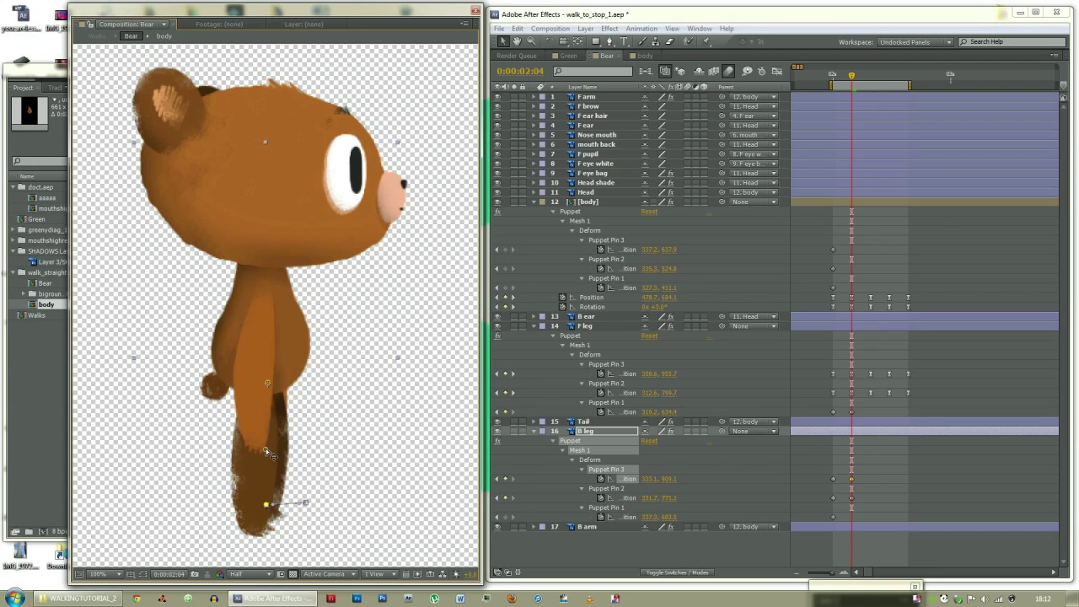
left_click_drag(265, 448, 264, 451)
At 0:00:02:08, move the B leg's Puppet Pin 3 back and up to about 294, 896 and Pin 2 to about 325, 771
key("Page_Down")
key("Page_Down")
key("Page_Down")
key("Page_Down")
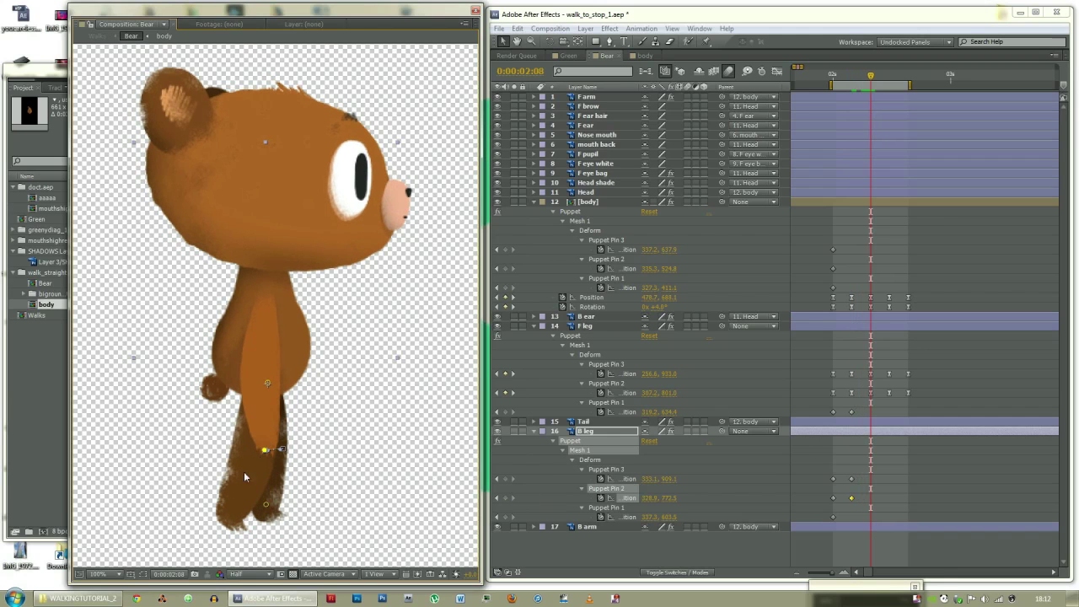
left_click_drag(269, 507, 251, 499)
left_click_drag(265, 451, 262, 449)
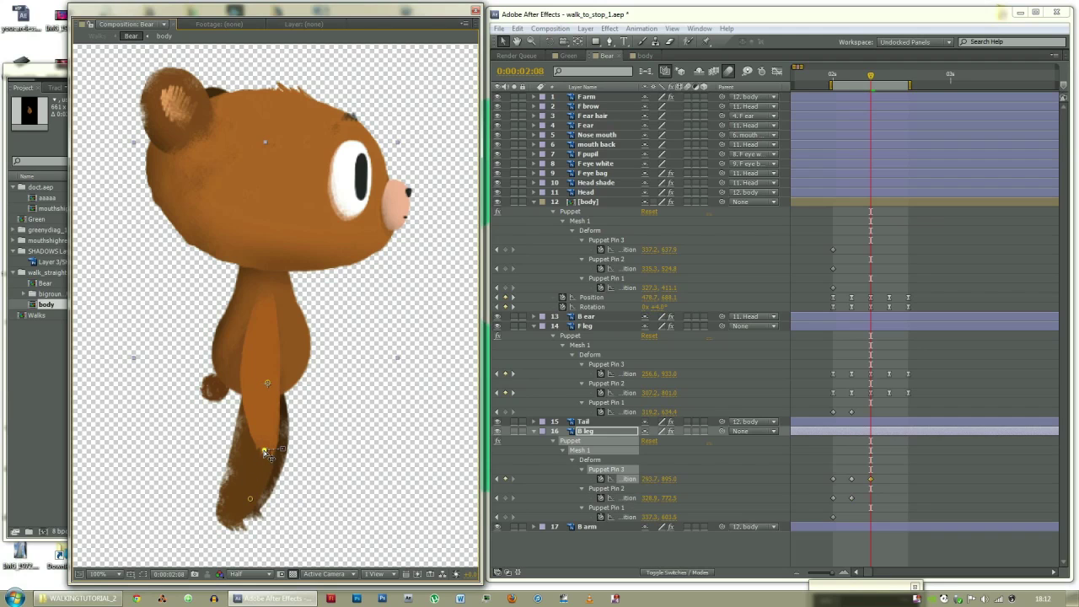
At 0:00:02:12, bend the B leg by lifting Puppet Pin 3 to about 332, 863 and moving Pin 2 forward
key("Page_Down")
key("Page_Down")
key("Page_Down")
key("Page_Down")
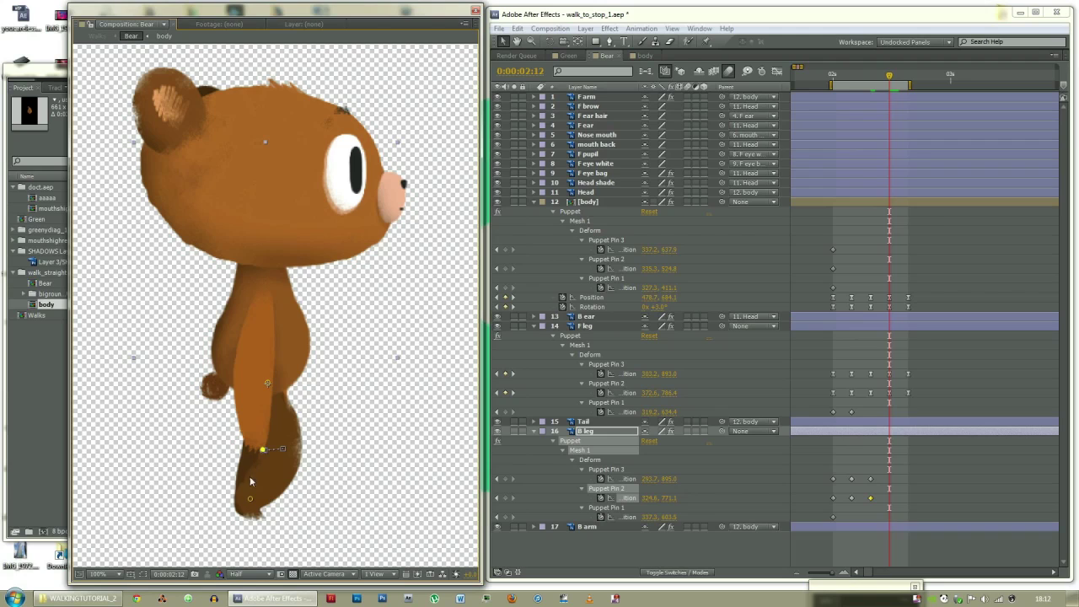
left_click_drag(265, 451, 264, 490)
Copy the B leg's Puppet Pin 3 and Pin 2 keyframes from 0:00:02:00 to 0:00:02:16
key("Page_Down")
key("Page_Down")
key("Page_Down")
key("Page_Down")
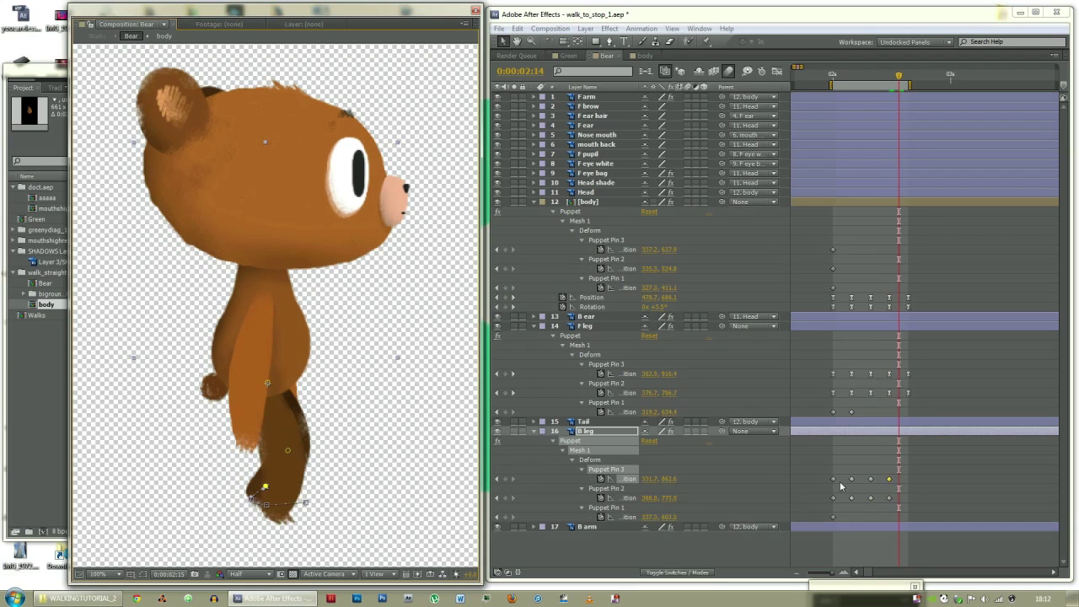
left_click_drag(825, 472, 915, 509)
key("ctrl+c")
key("ctrl+v")
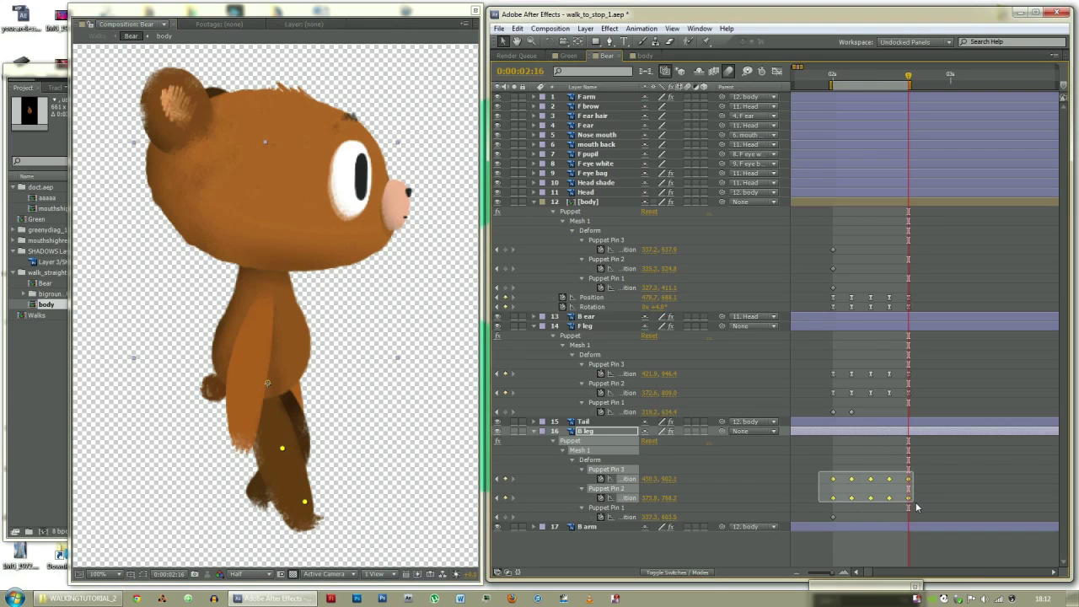
Apply Easy Ease to all of the B leg's Puppet Pin 3 and Pin 2 keyframes and preview both legs
key("F9")
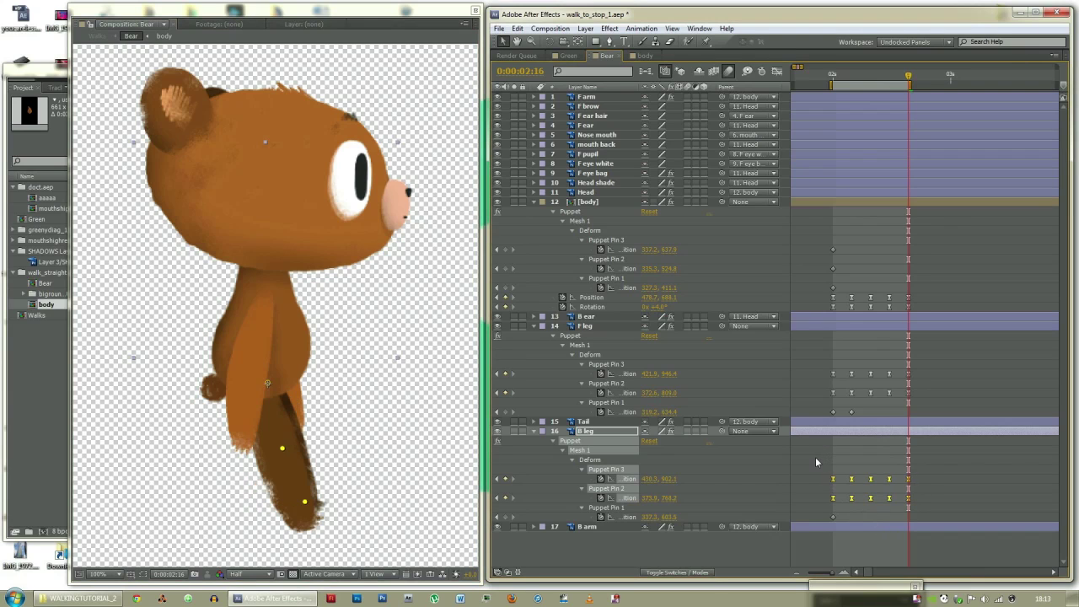
left_click(816, 458)
key("KP_0")
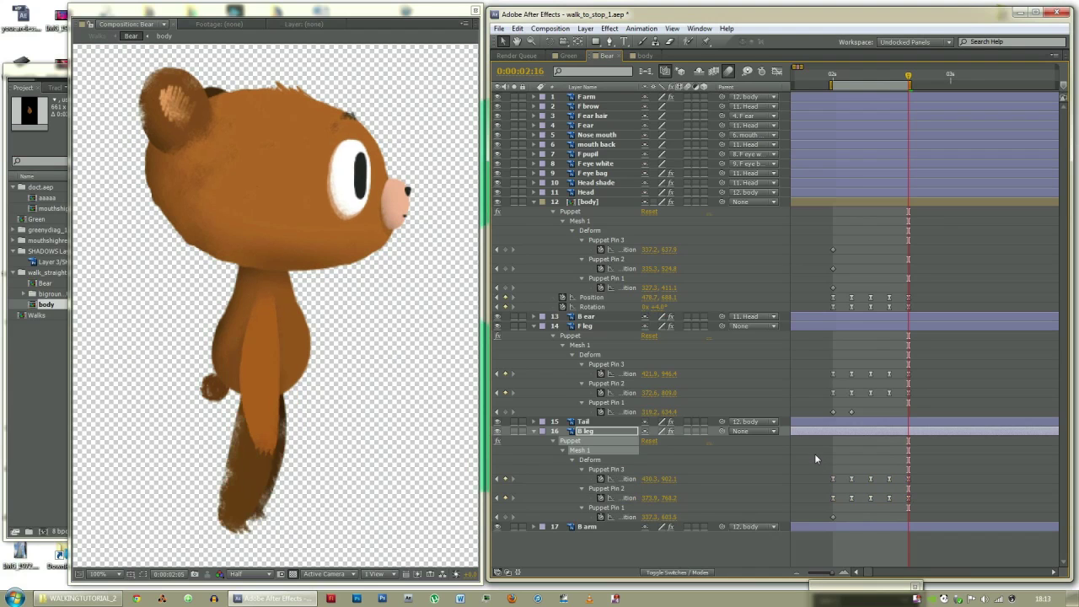
Paste a second copy of the B leg's Pin 3 and Pin 2 keyframes at 0:00:02:16 and shift the whole run eight frames earlier
left_click(844, 479)
left_click_drag(814, 461, 930, 512)
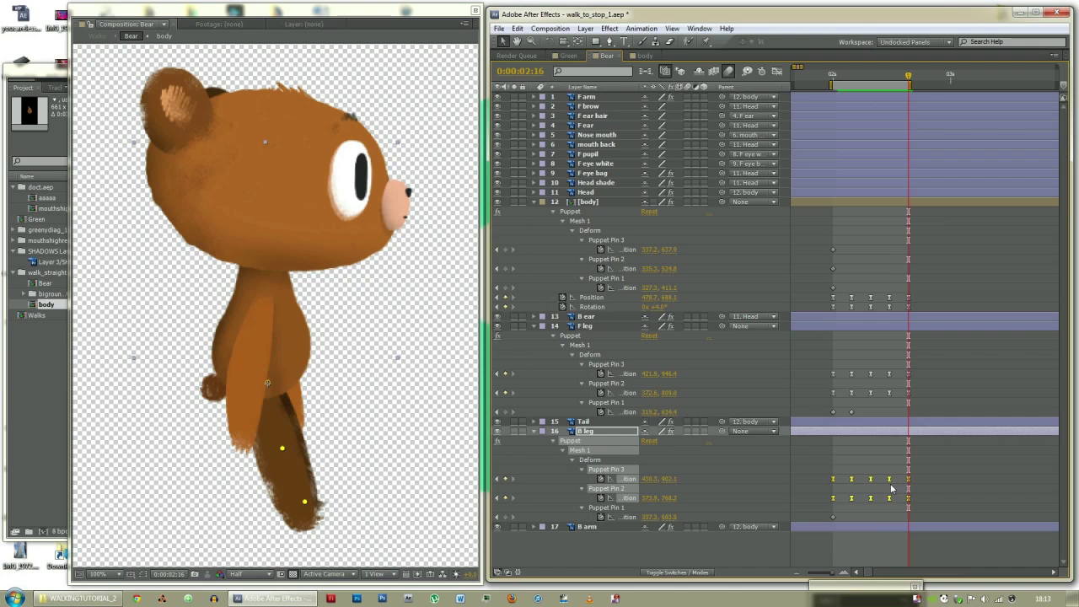
key("ctrl+v")
left_click_drag(818, 467, 981, 498)
mouse_move(907, 479)
left_mouse_down()
mouse_move(860, 464)
mouse_move(869, 462)
mouse_move(868, 485)
mouse_move(908, 484)
left_mouse_up()
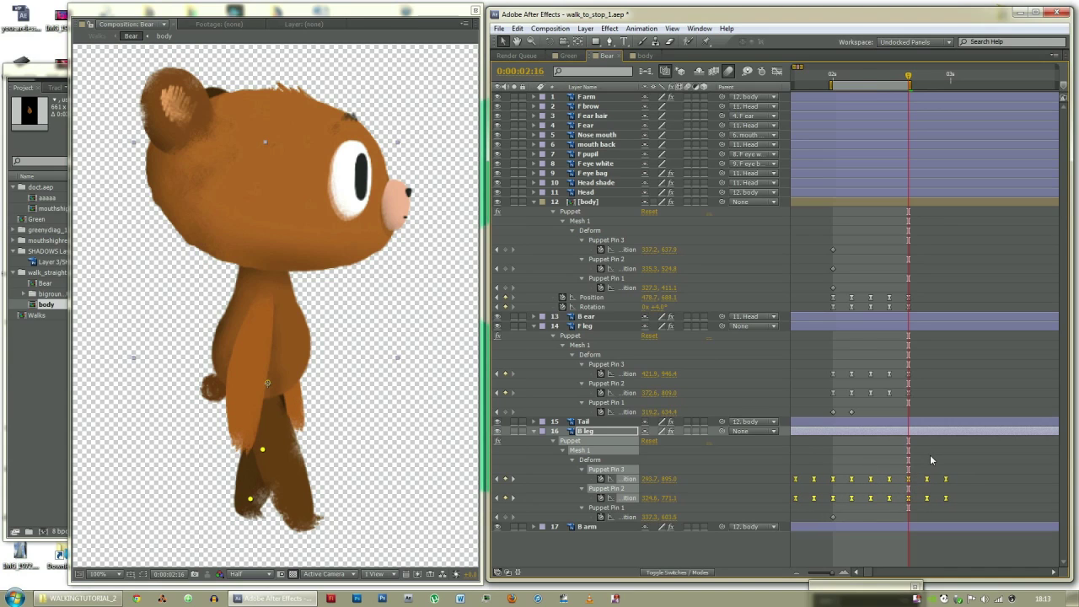
left_click(927, 457)
key("space")
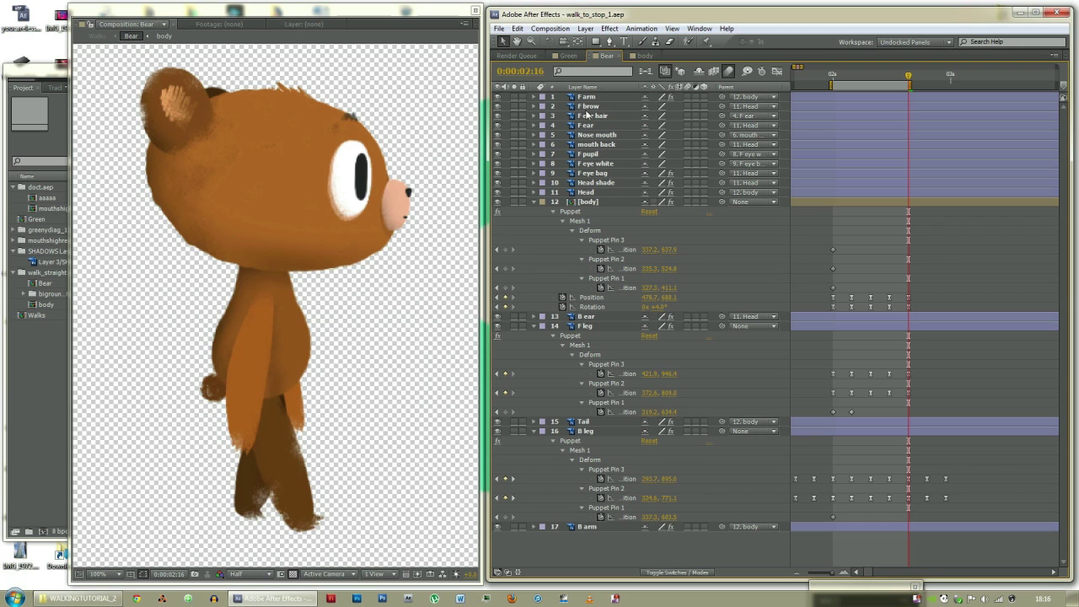
Collapse the expanded layers and reveal only the F arm layer's keyframed properties
left_click(603, 97)
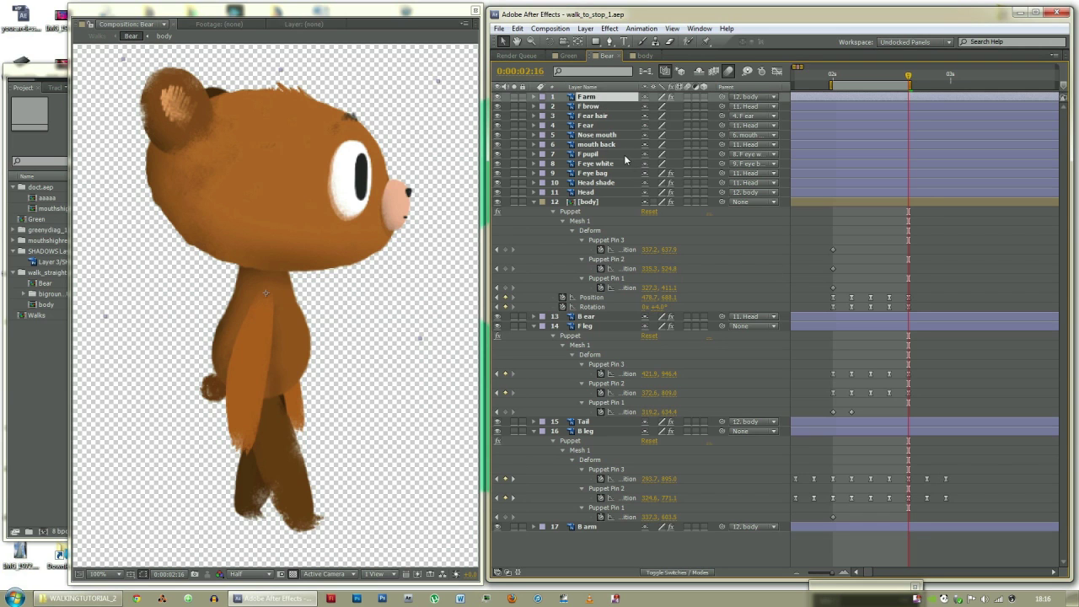
key("F2")
key("u")
left_click(598, 97)
key("u")
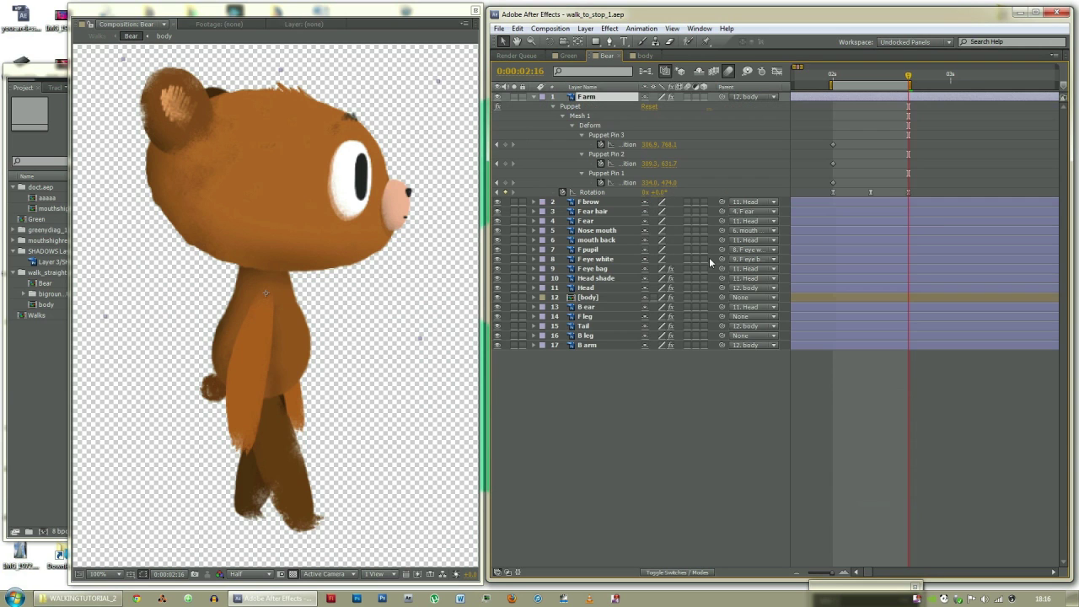
left_click(763, 448)
At 0:00:02:08, move the F arm's Puppet Pin 3 slightly forward to about 317, 765
left_click(833, 75)
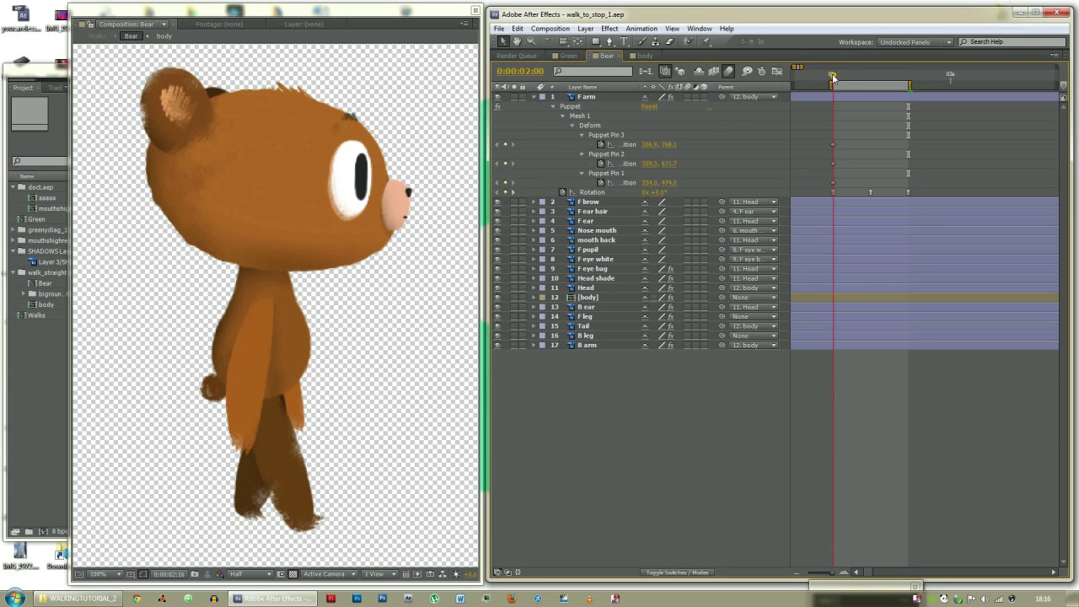
left_click(833, 146)
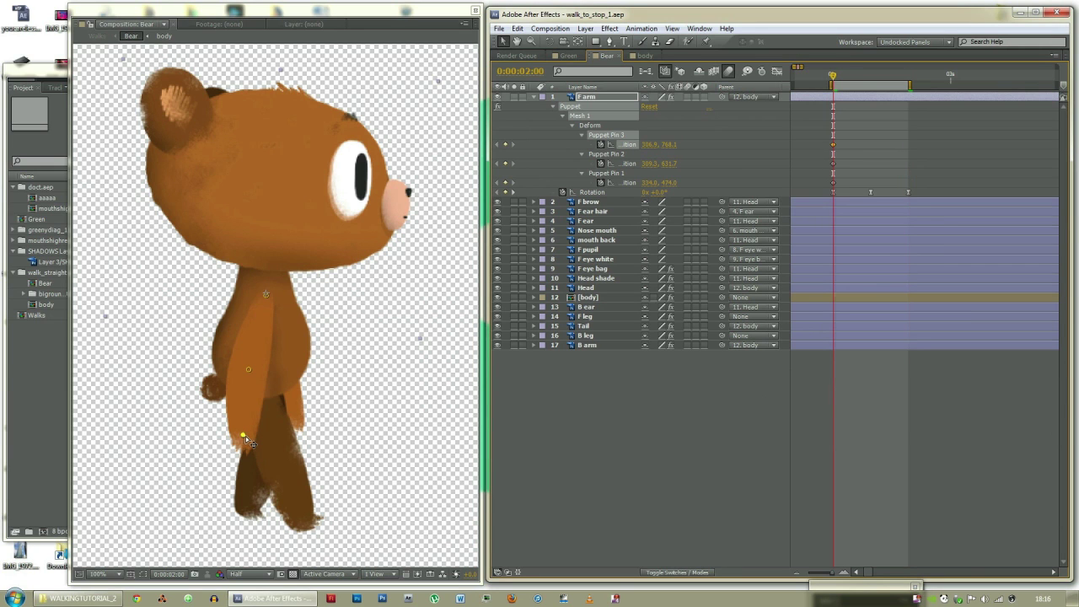
left_click_drag(833, 75, 870, 76)
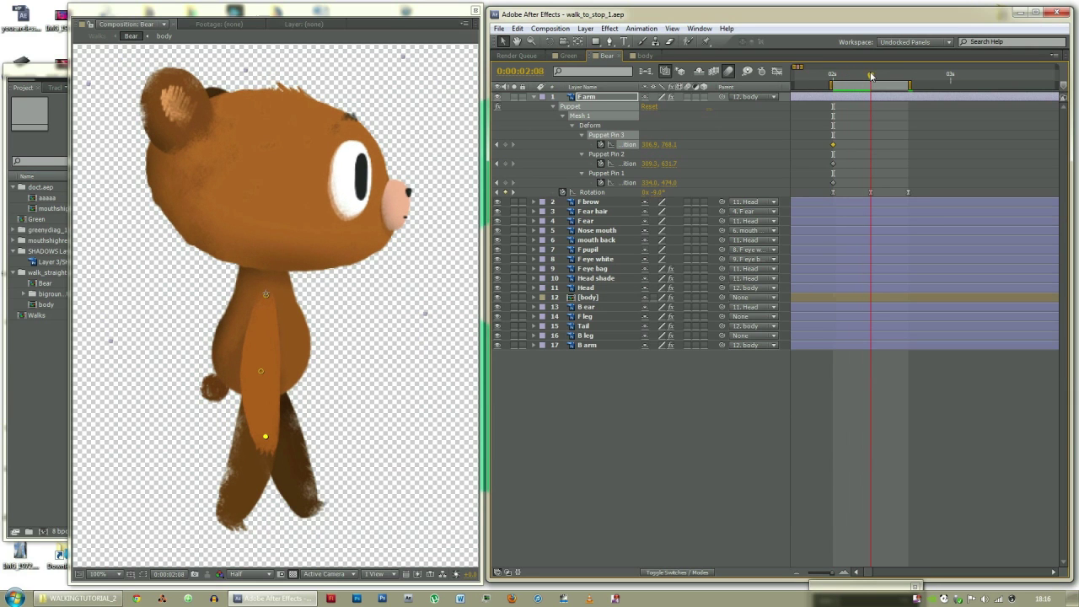
left_click_drag(266, 437, 269, 435)
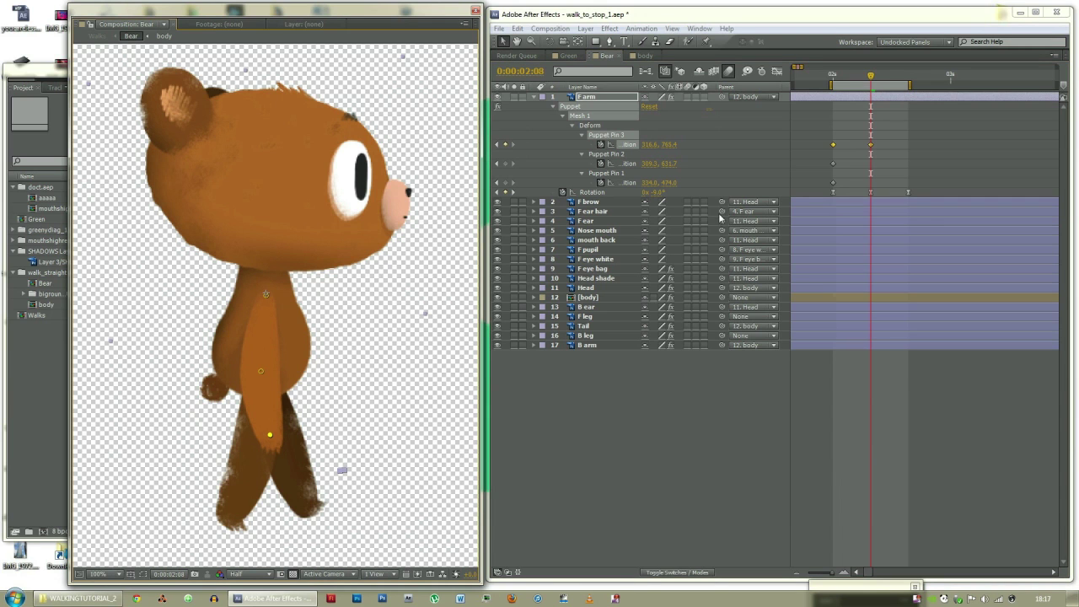
Copy the F arm's Puppet Pin 3 keyframe from 0:00:02:00 to 0:00:02:16 and apply Easy Ease to the pin's three keyframes
left_click_drag(872, 81, 907, 77)
left_click(833, 145)
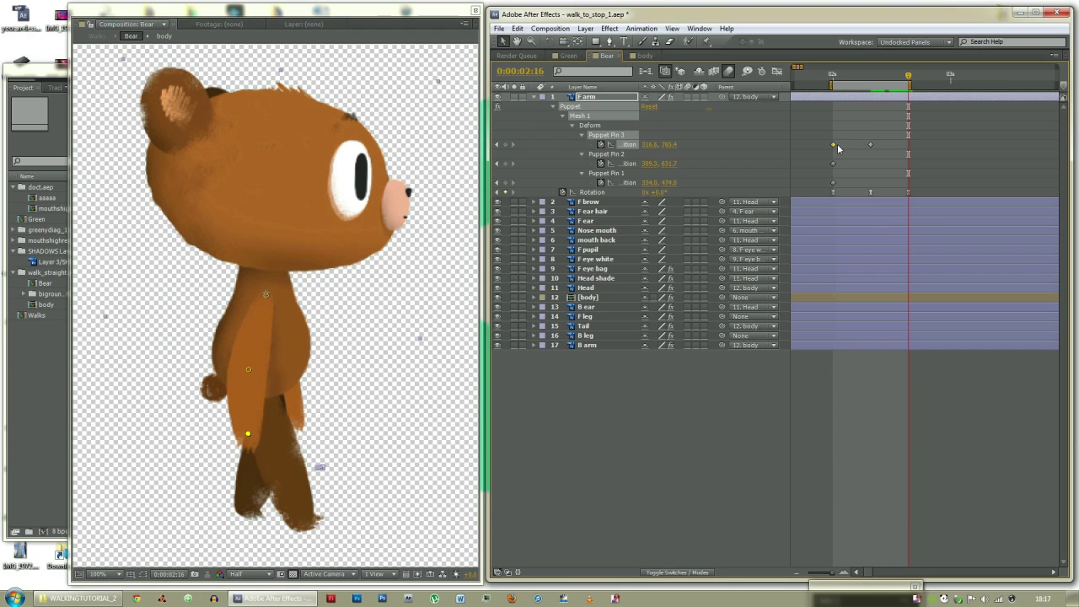
key("ctrl+c")
key("ctrl+v")
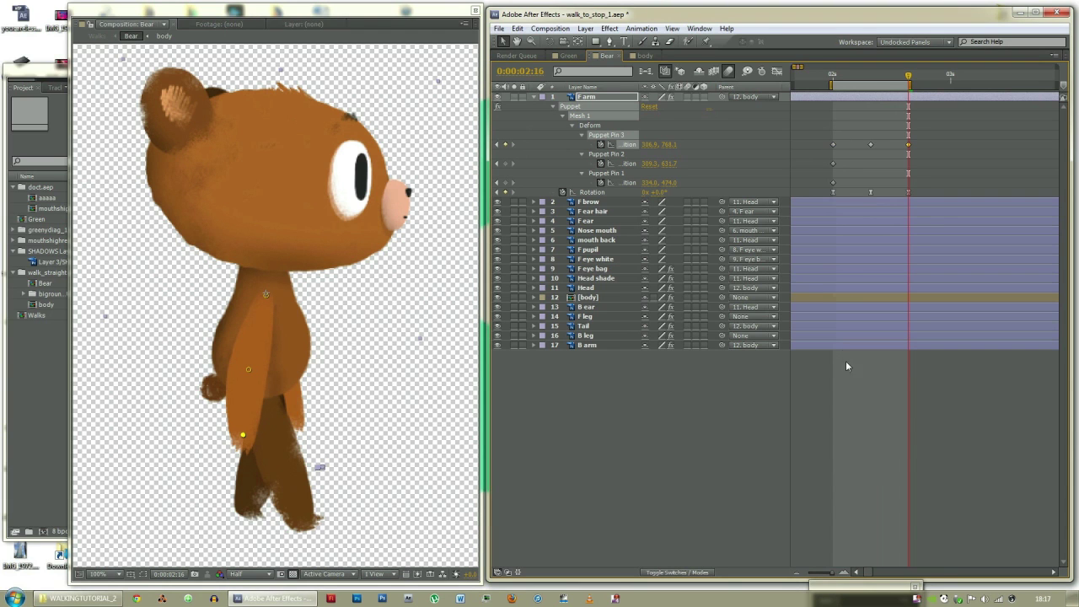
left_click_drag(922, 155, 828, 134)
left_click(824, 124)
At 0:00:02:00, bend the F arm's hand slightly backward with Puppet Pin 3
mouse_move(832, 82)
left_mouse_down()
mouse_move(900, 76)
mouse_move(814, 76)
mouse_move(832, 76)
mouse_move(834, 99)
left_mouse_up()
left_click_drag(827, 138, 834, 155)
key("Page_Up")
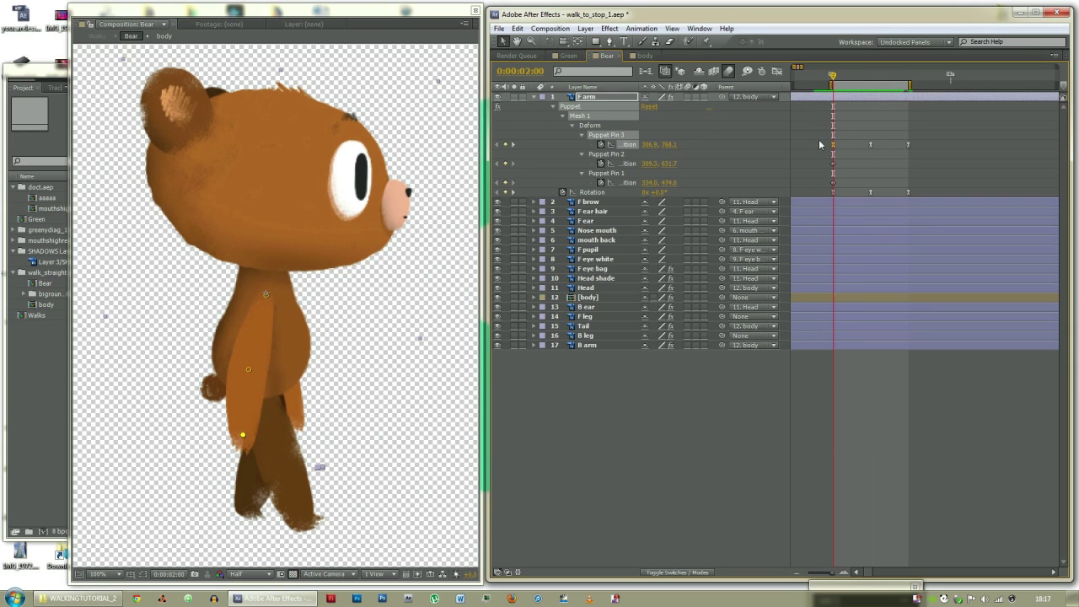
left_click_drag(242, 436, 237, 434)
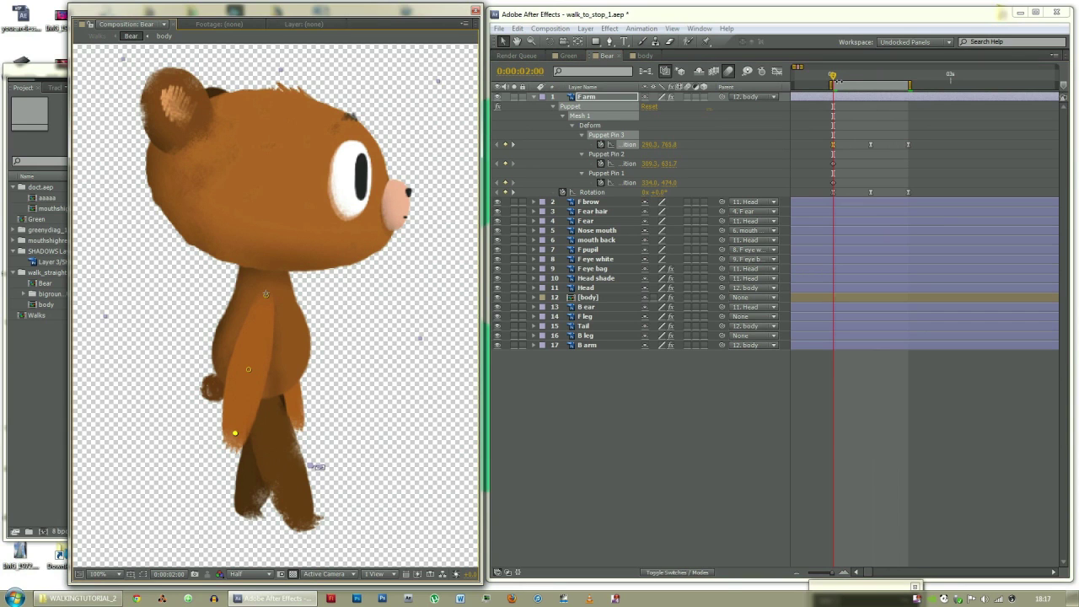
Replace the F arm's Puppet Pin 3 keyframe at 0:00:02:16 with a copy of the 0:00:02:00 keyframe
left_click(906, 78)
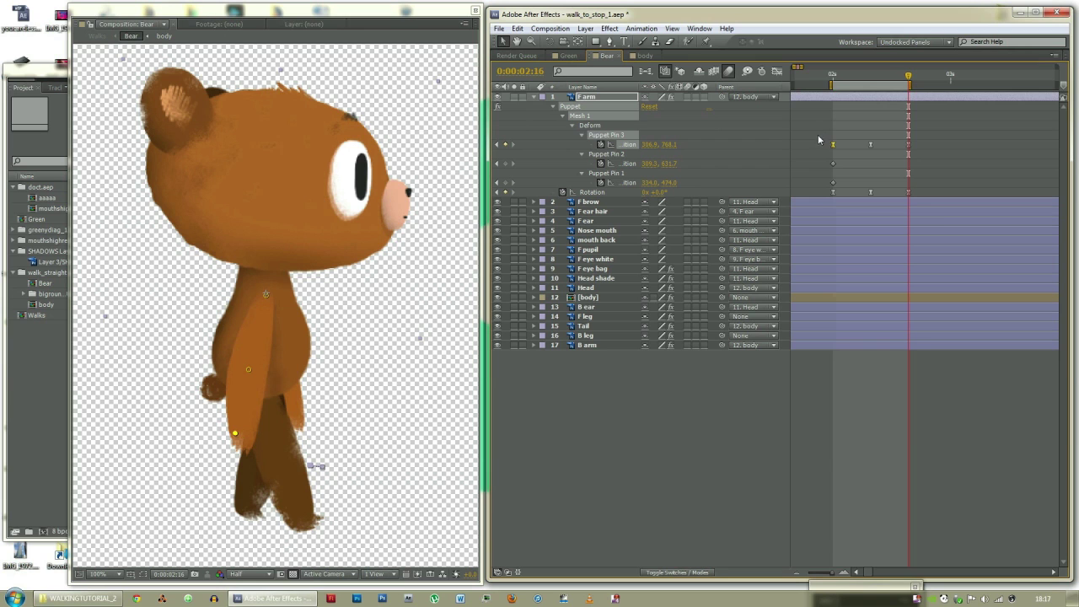
key("ctrl+v")
left_click_drag(909, 79, 833, 68)
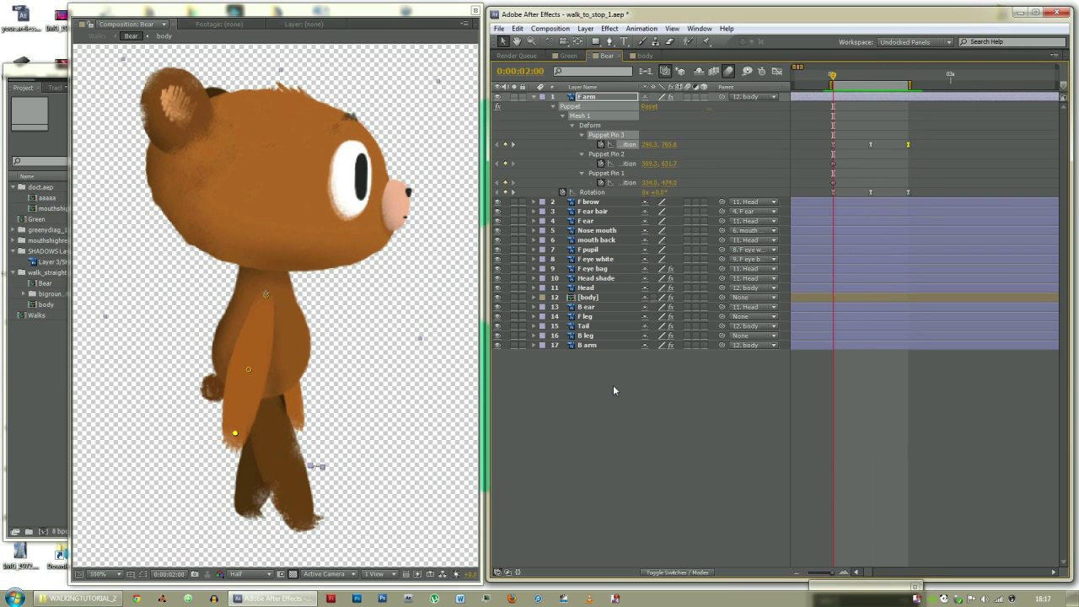
Reveal the B arm's keyframed properties and move its Puppet Pin 3 forward at 0:00:02:00 to about 383, 725
left_click(584, 346)
key("u")
left_click(833, 392)
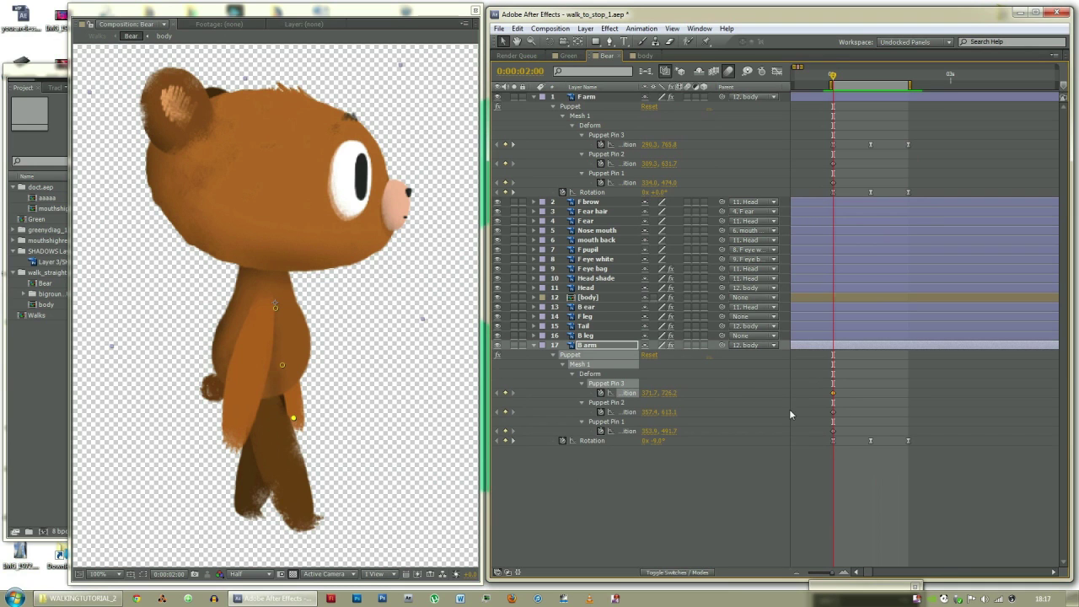
At 0:00:02:08, bend the B arm's hand slightly backward with Puppet Pin 3
key("Page_Down")
key("Page_Down")
key("Page_Down")
key("Page_Down")
key("Page_Down")
key("Page_Down")
key("Page_Down")
key("Page_Down")
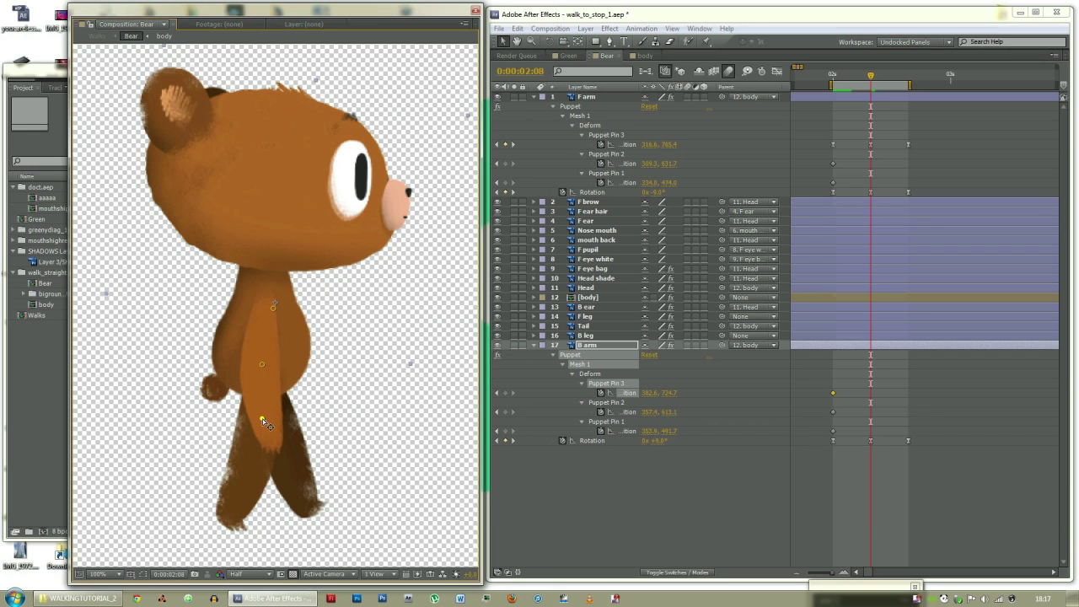
left_click_drag(252, 415, 251, 420)
Copy the B arm's Puppet Pin 3 keyframe from 0:00:02:00 to 0:00:02:16 and apply Easy Ease to the pin's three keyframes
key("Page_Down")
key("Page_Down")
key("Page_Down")
key("Page_Down")
key("Page_Down")
key("Page_Down")
key("Page_Down")
key("Page_Down")
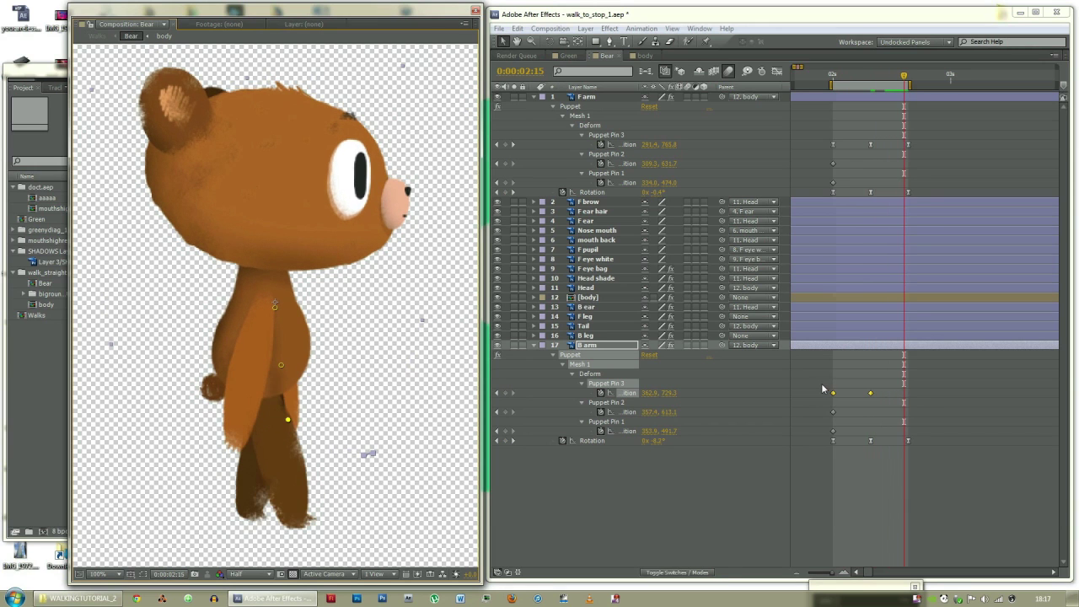
key("Page_Down")
left_click(833, 393)
key("ctrl+v")
left_click_drag(821, 384, 924, 400)
key("F9")
left_click_drag(909, 76, 834, 55)
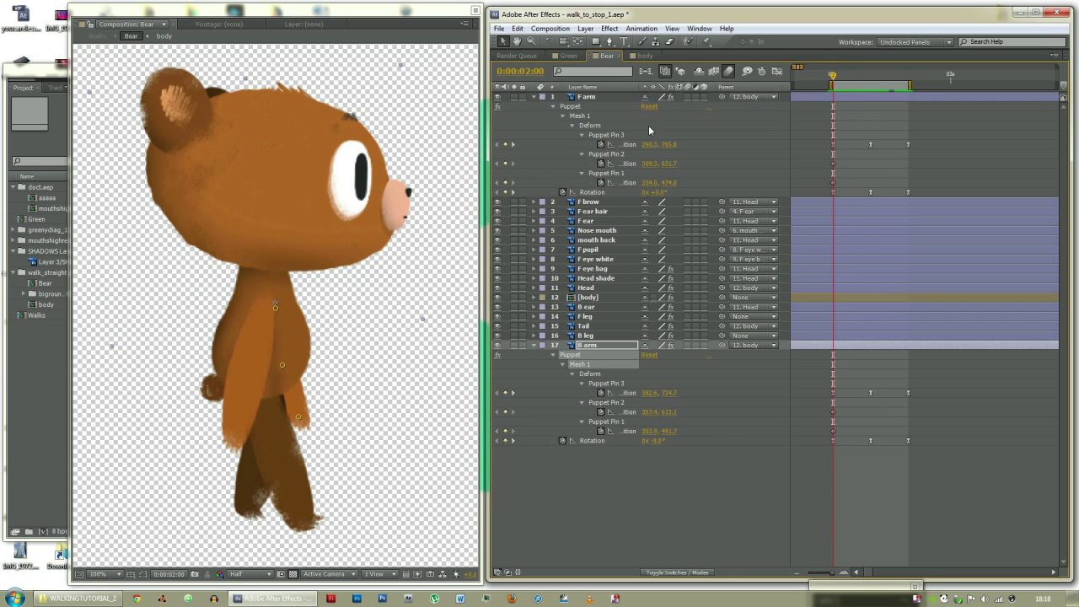
Keyframe the F arm's Position at 0:00:02:00 and nudge the arm forward at 0:00:02:08 to about 337, 471
left_click(604, 99)
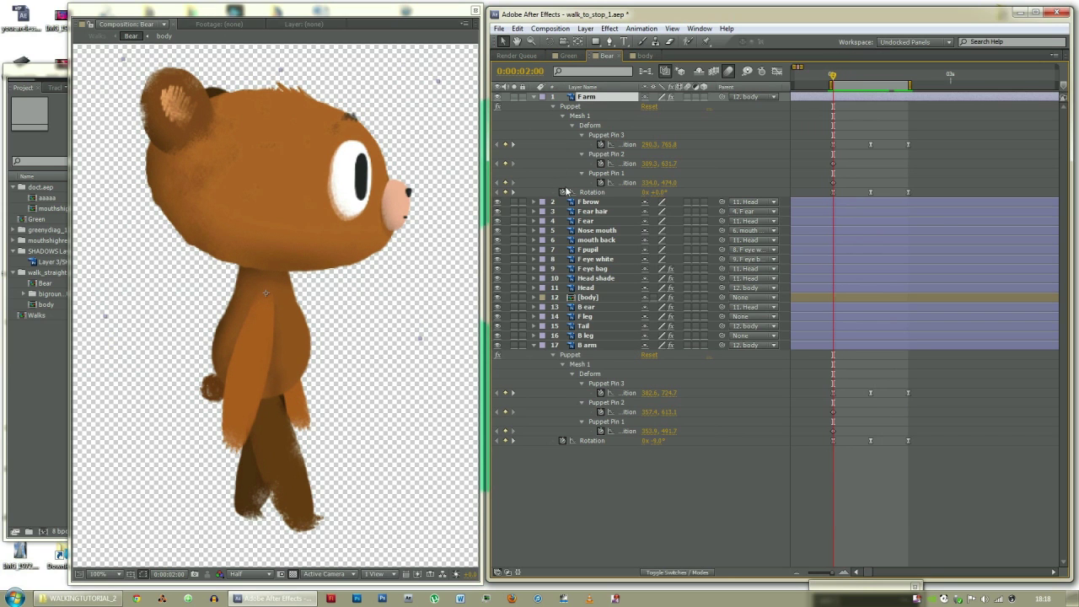
key("p")
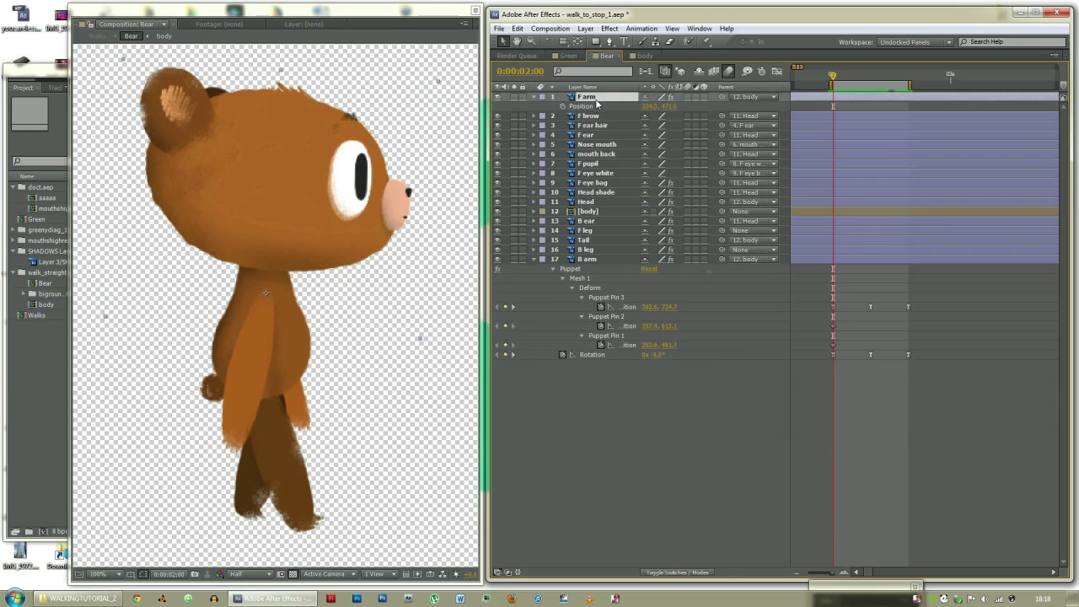
key("Page_Down")
key("Page_Down")
key("Page_Down")
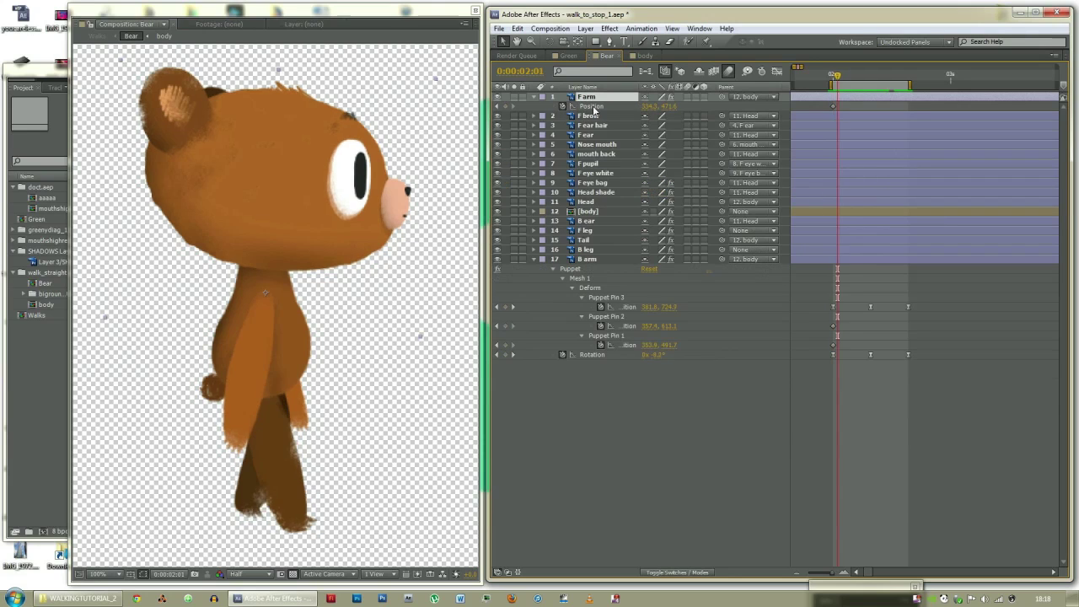
key("Page_Down")
key("Page_Down")
key("Page_Down")
key("Page_Down")
key("Page_Down")
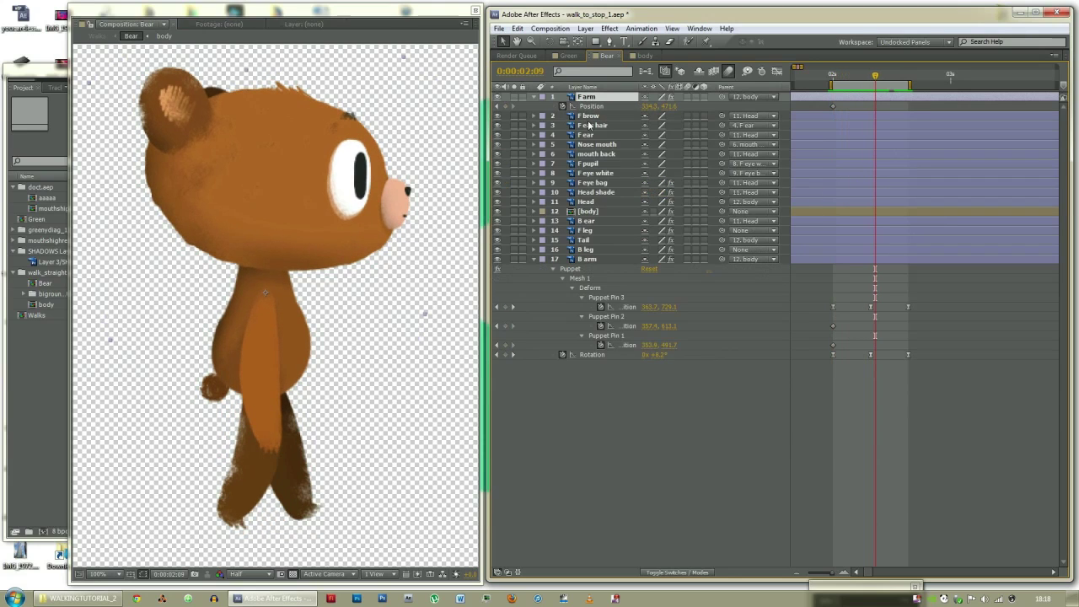
key("Right")
key("Right")
key("Right")
Copy the F arm's Position keyframe from 0:00:02:00 to 0:00:02:16 and apply Easy Ease to all three Position keyframes
key("Page_Down")
key("Page_Down")
key("Page_Down")
key("Page_Down")
key("Page_Down")
key("Page_Down")
key("Page_Down")
key("Page_Down")
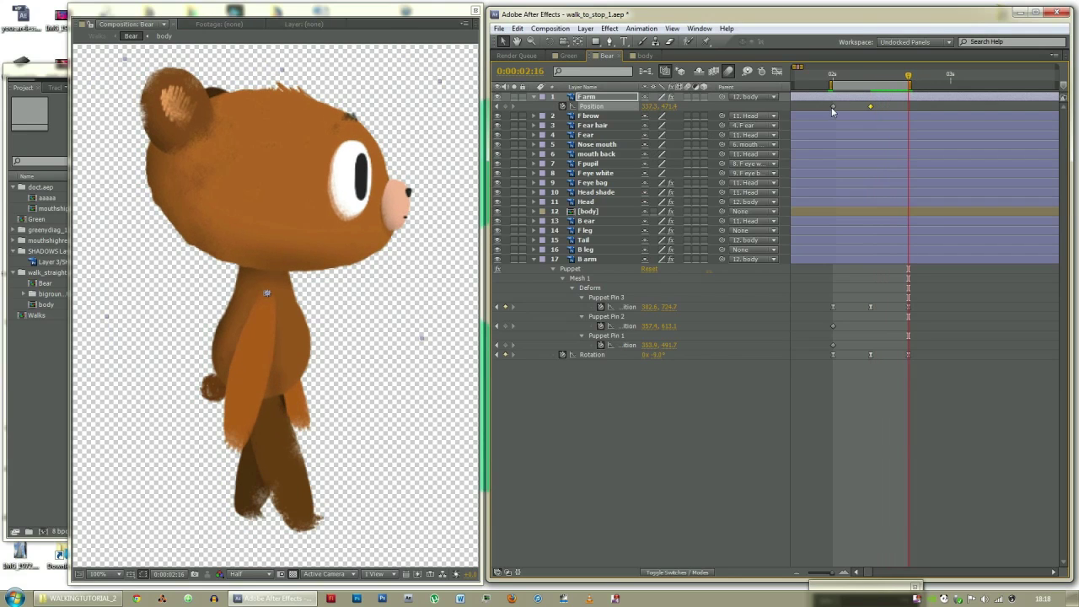
left_click(833, 107)
key("ctrl+c")
key("ctrl+v")
left_click_drag(917, 102, 822, 120)
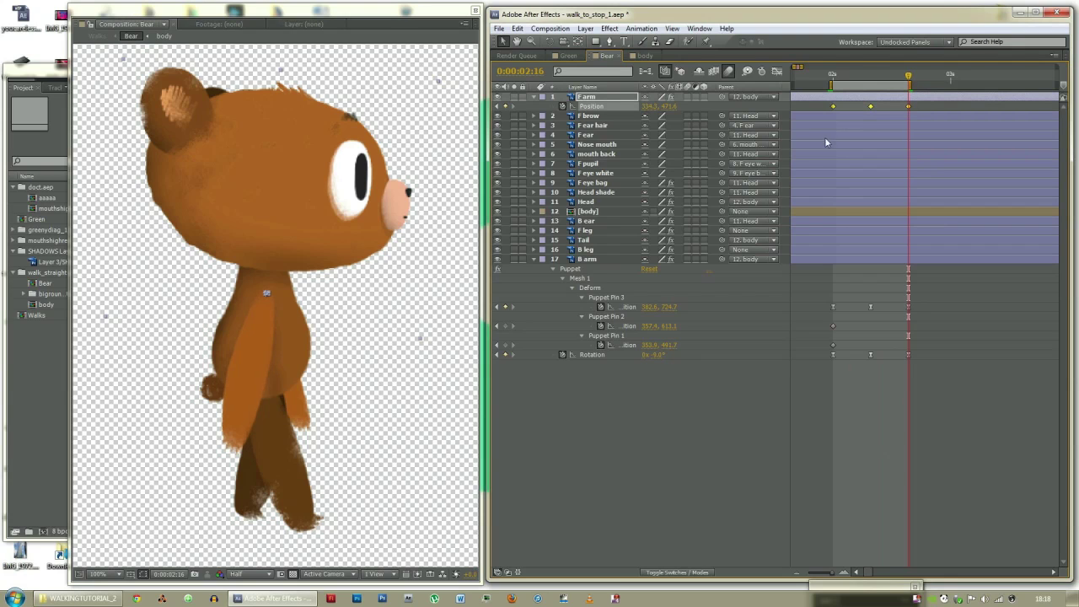
left_click(827, 417)
mouse_move(833, 69)
left_mouse_down()
mouse_move(919, 61)
mouse_move(831, 53)
left_mouse_up()
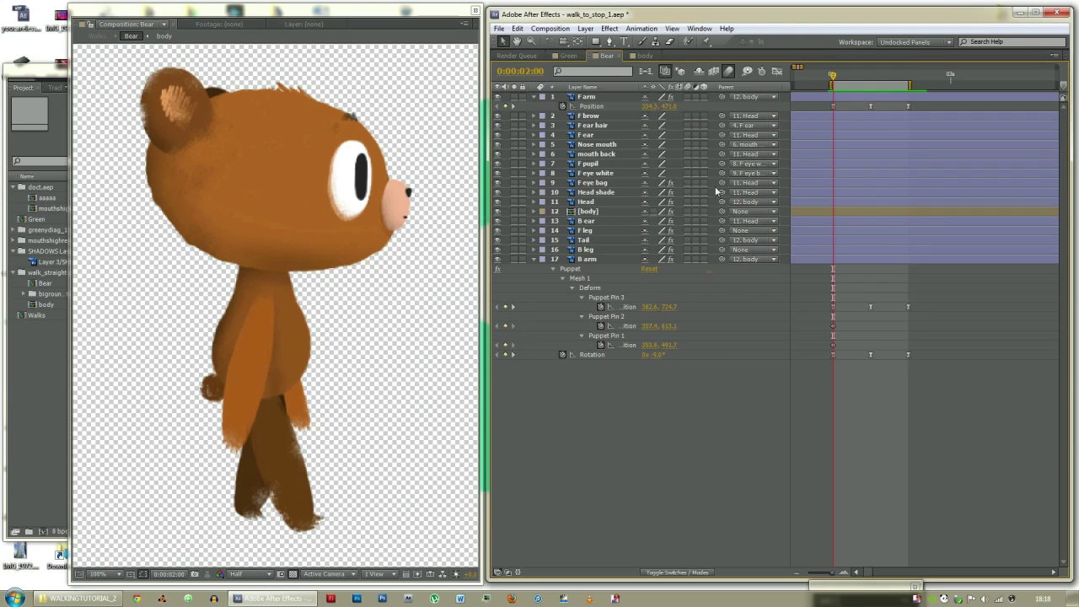
Keyframe the B arm's Position at 0:00:02:00 and nudge the arm backward at 0:00:02:08 to about 344, 488
left_click(597, 256)
key("p")
left_click(595, 268)
left_click(596, 259)
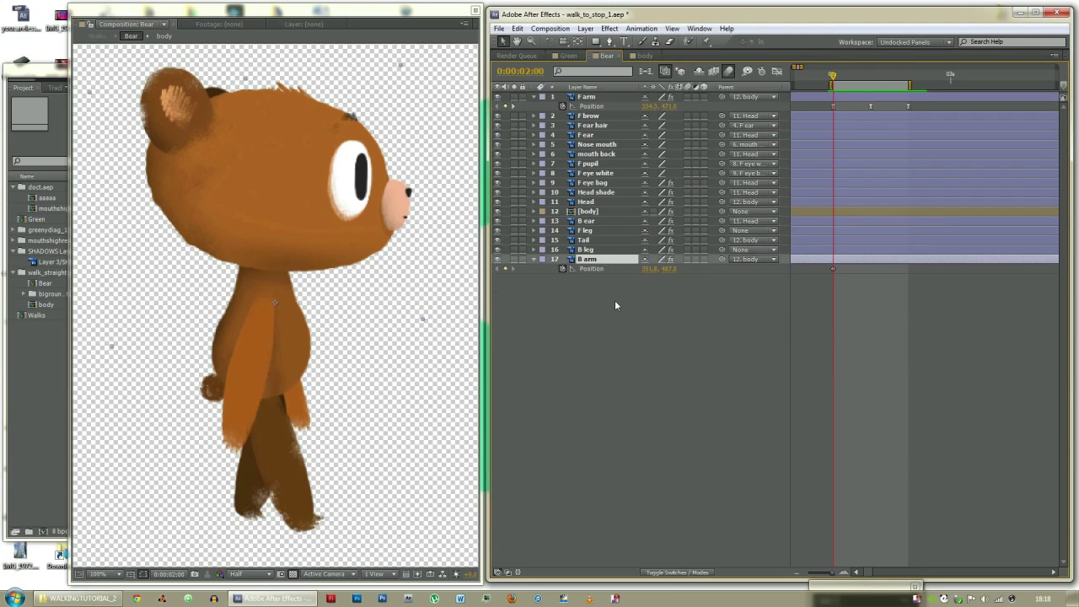
key("Page_Down")
key("Page_Down")
key("Page_Down")
key("Page_Down")
key("Page_Down")
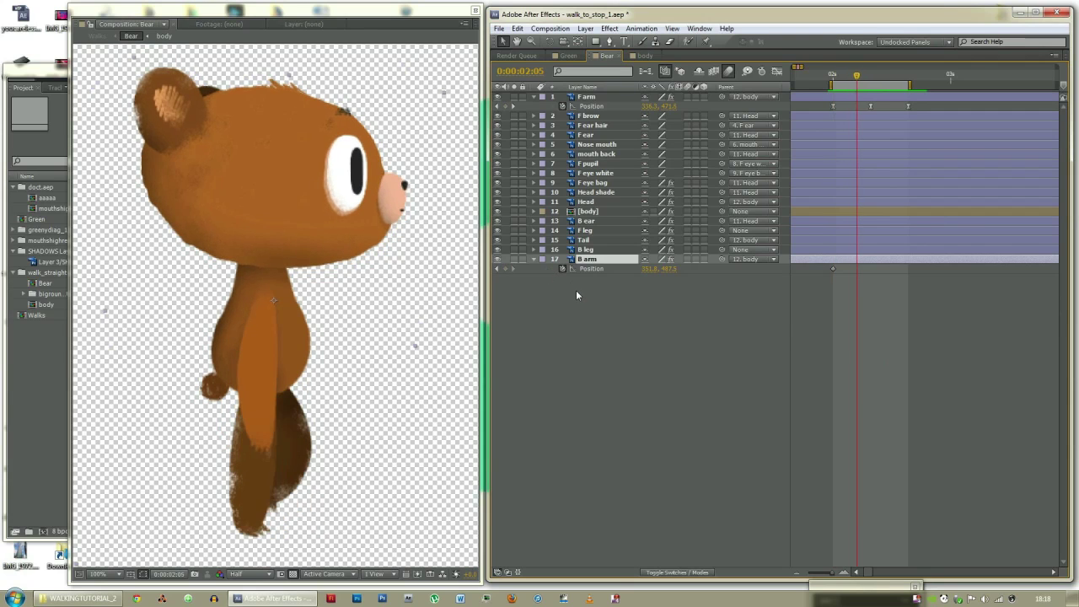
key("Page_Down")
key("Page_Down")
key("Page_Down")
key("Left")
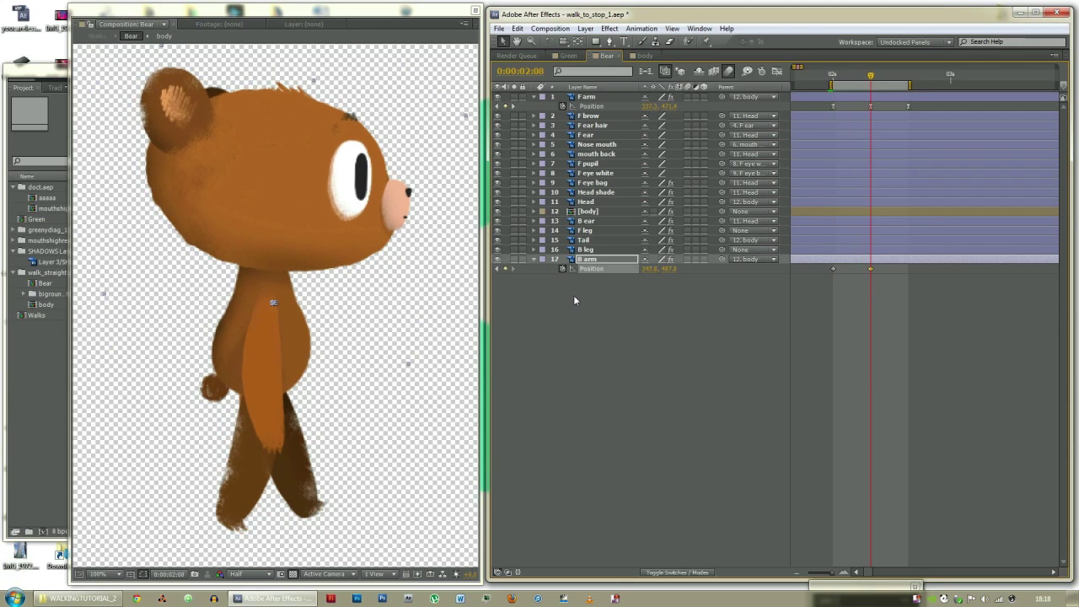
Copy the B arm's 0:00:02:00 Position keyframe to 0:00:02:16 with Easy Ease on all three keyframes, and preview the walk
key("Page_Down")
key("Page_Down")
key("Page_Down")
key("Page_Down")
key("Page_Down")
key("Page_Down")
key("Page_Down")
key("Page_Down")
key("Page_Down")
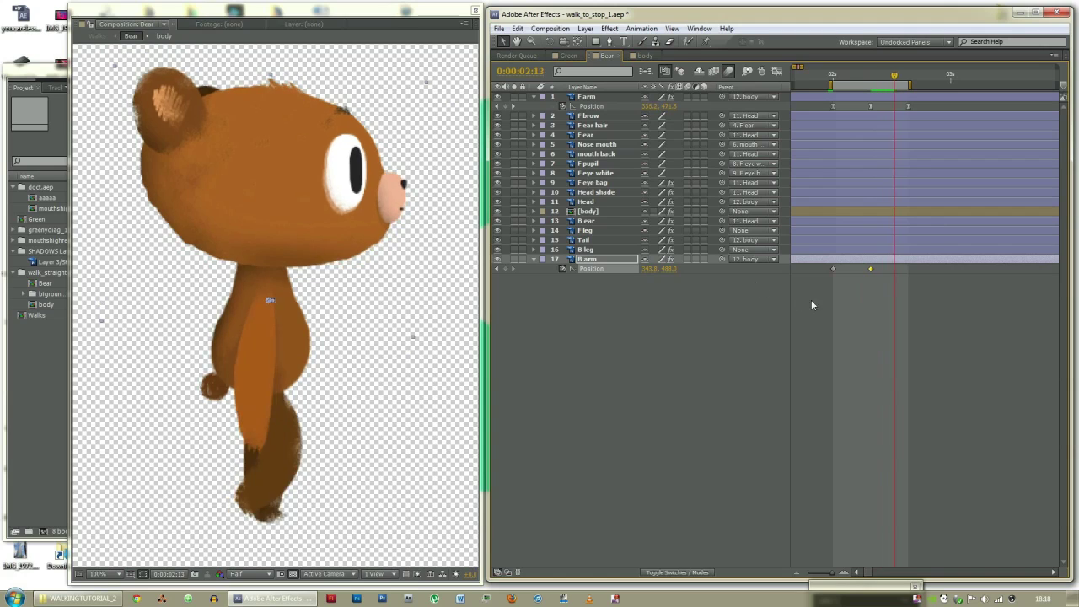
key("Page_Up")
left_click_drag(823, 268, 929, 297)
key("ctrl+c")
key("ctrl+v")
left_click(902, 347)
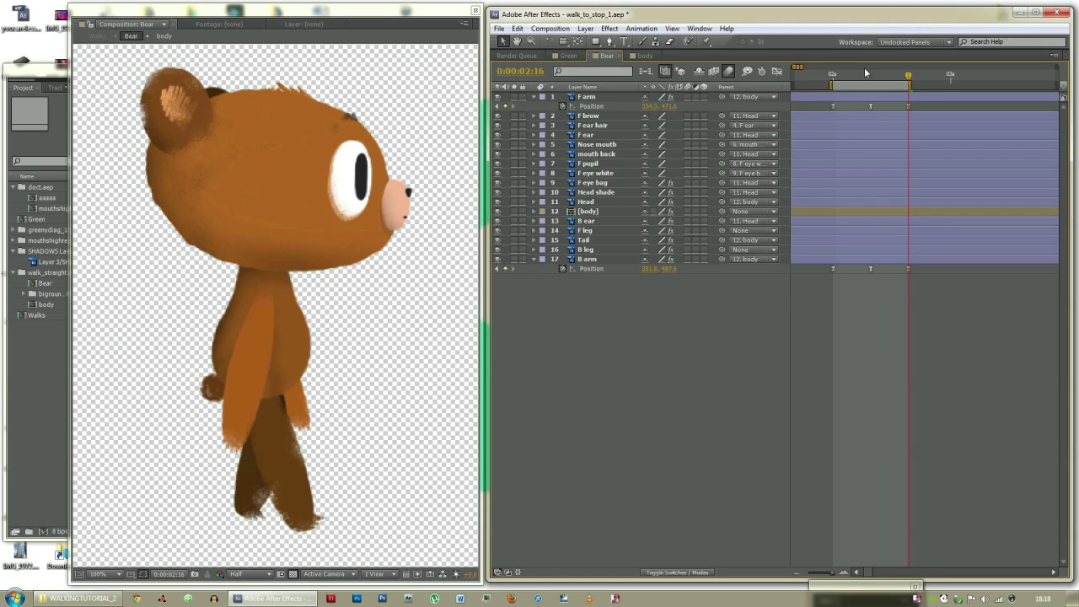
left_click_drag(833, 76, 892, 71)
key("space")
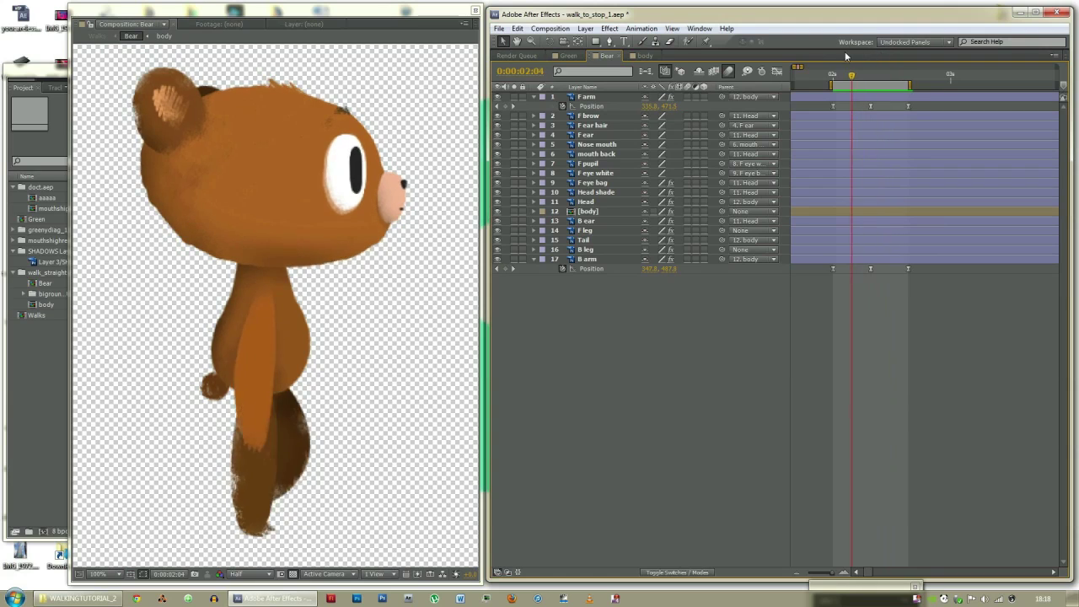
Reveal the F leg's keyframed properties and move its Puppet Pin 1 forward at 0:00:02:00 to about 333, 634
left_click(587, 231)
key("u")
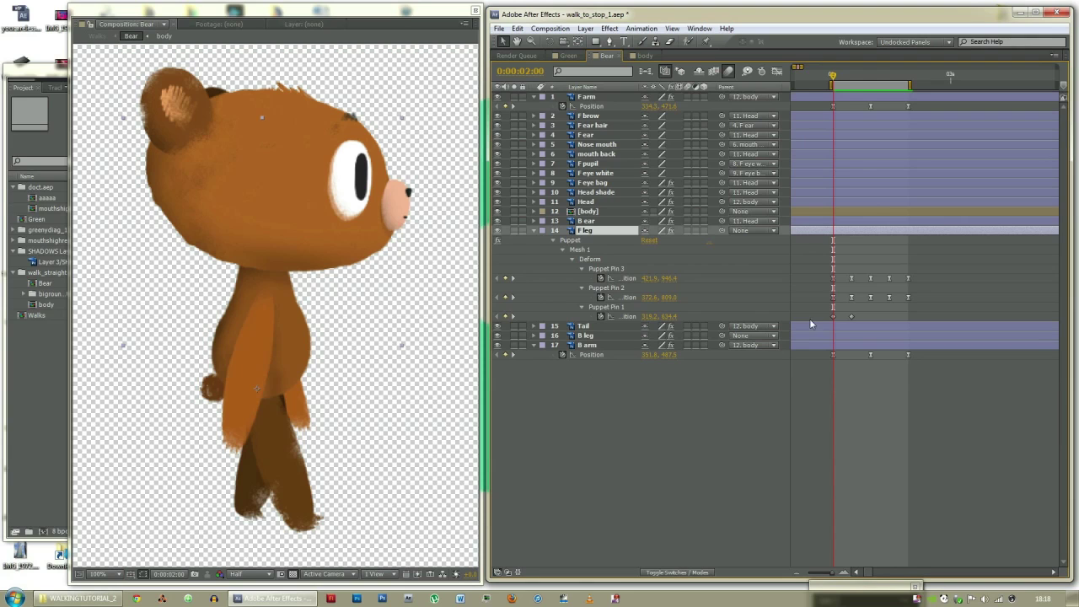
left_click(833, 317)
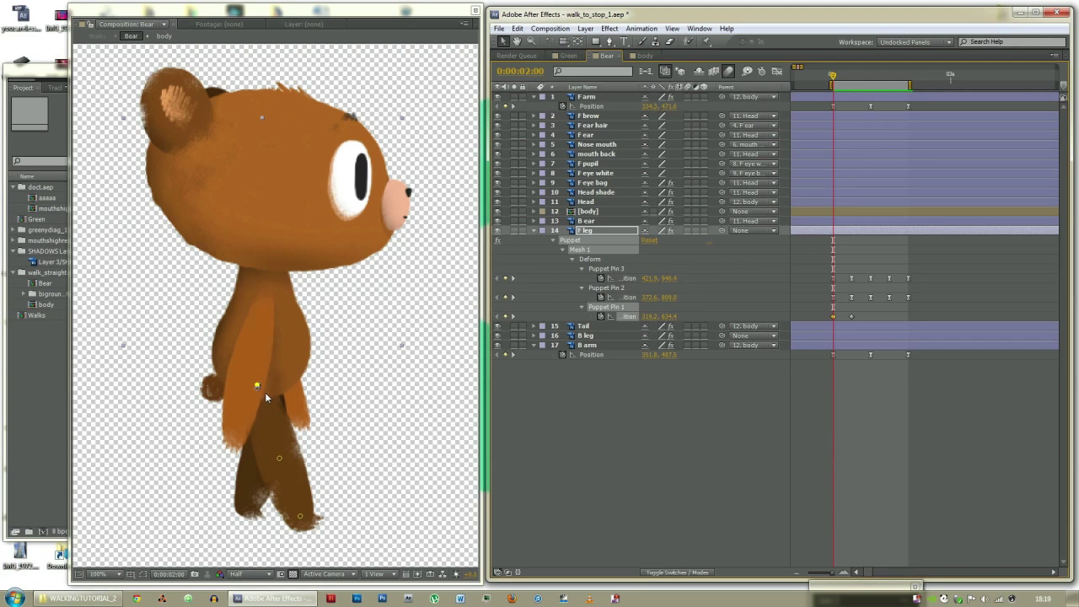
left_click_drag(258, 386, 263, 386)
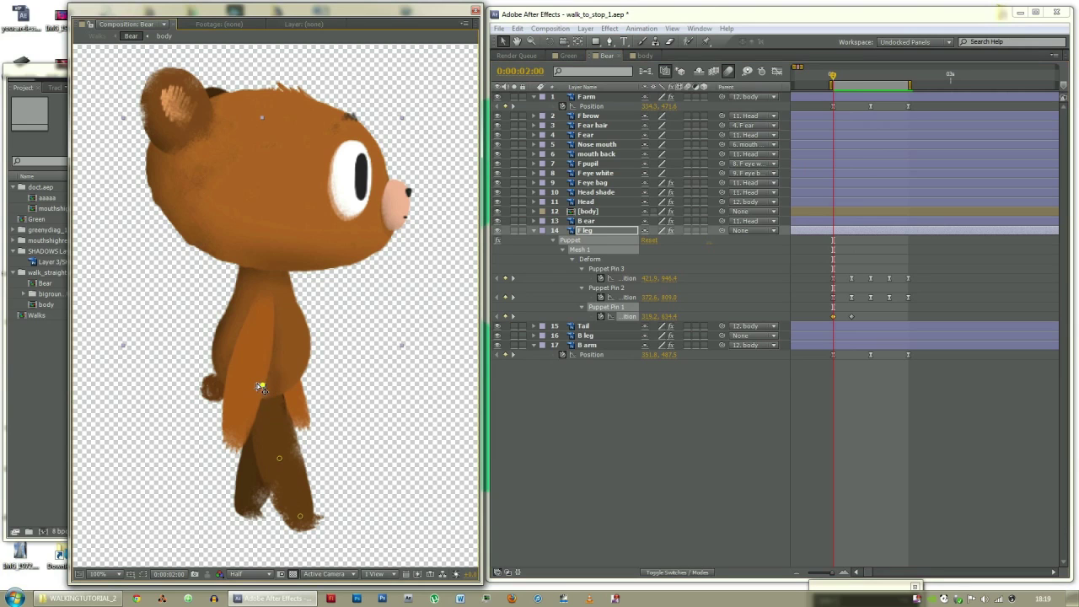
At 0:00:02:08, move the F leg's Puppet Pin 1 slightly backward at the hip
key("Page_Down")
key("Page_Down")
key("Page_Down")
key("Page_Down")
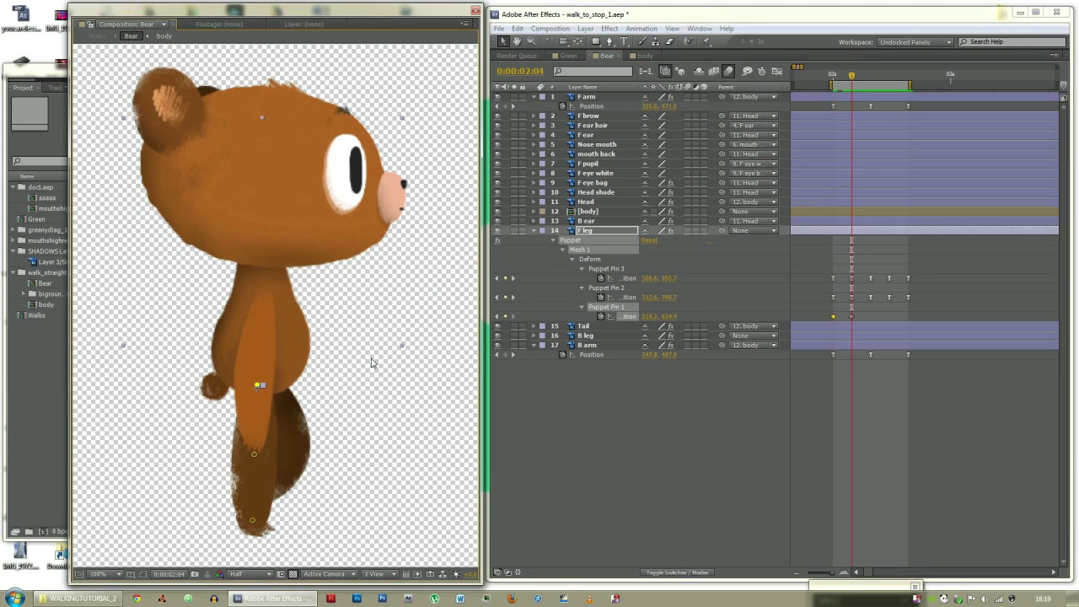
key("Page_Down")
key("Page_Down")
key("Page_Down")
key("Page_Down")
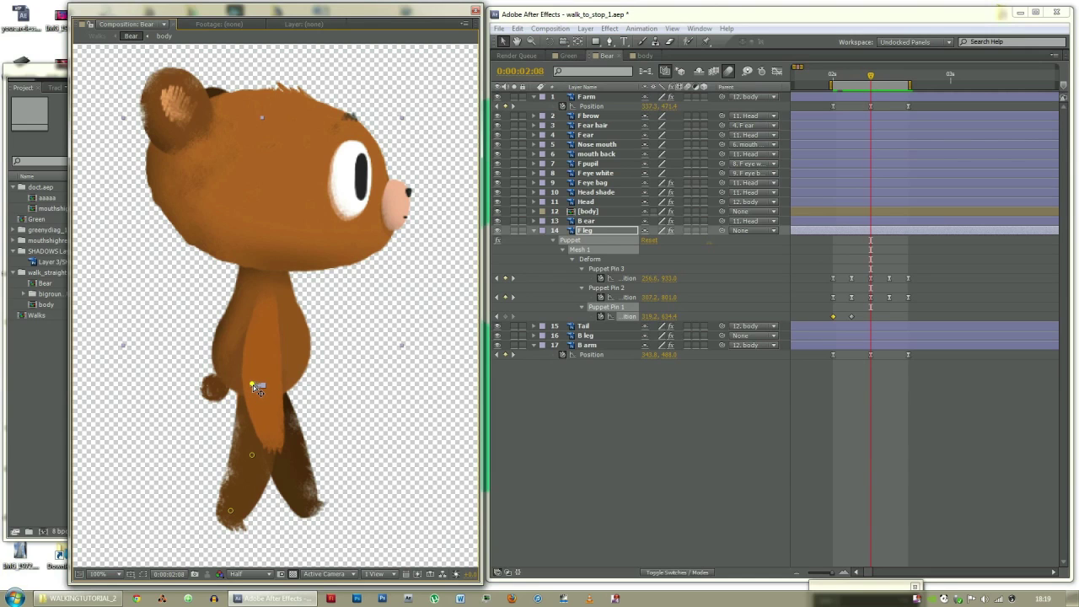
left_click_drag(255, 389, 253, 389)
At 0:00:02:12, move the F leg's Puppet Pin 1 forward to about 322, 636
key("Page_Down")
key("Page_Down")
key("Page_Down")
key("Page_Down")
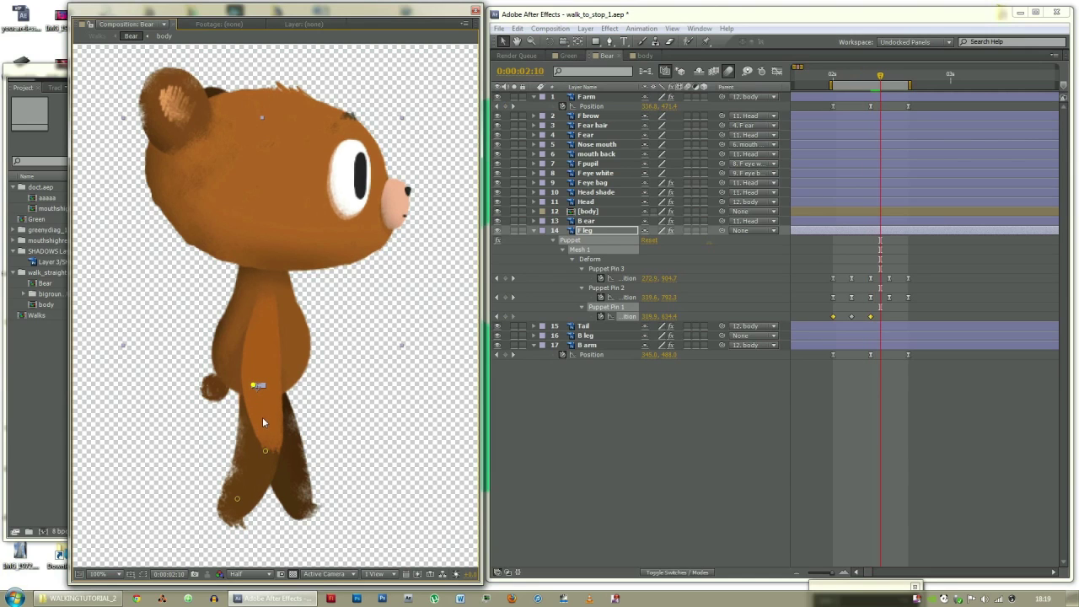
left_click_drag(254, 385, 259, 389)
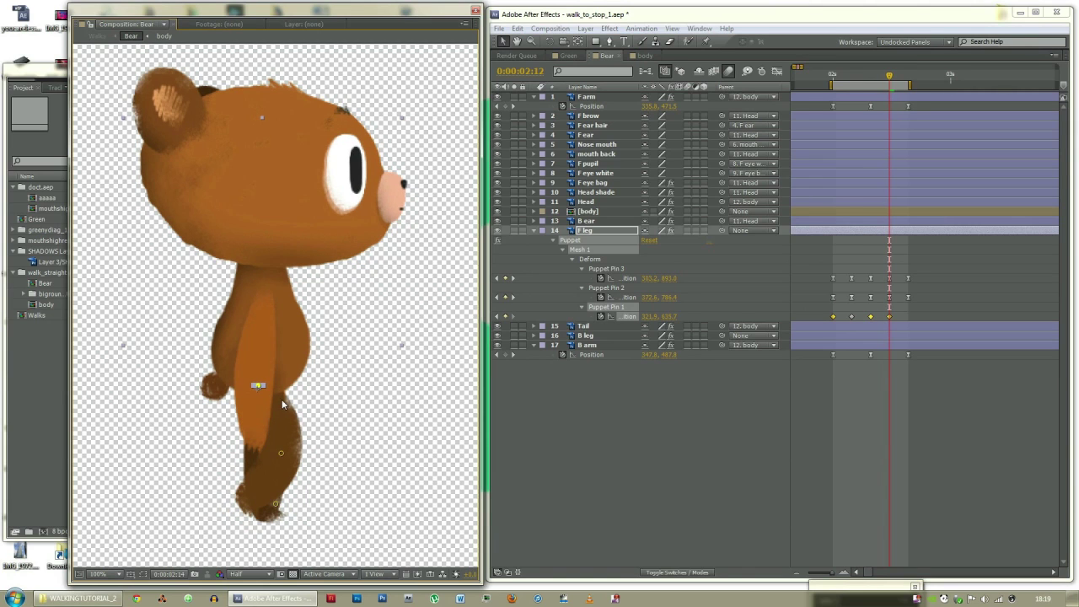
Copy the F leg's Puppet Pin 1 keyframe from 0:00:02:00 to 0:00:02:16 and apply Easy Ease to all the pin's keyframes
key("Page_Down")
key("Page_Down")
key("Page_Down")
key("Page_Down")
left_click(834, 316)
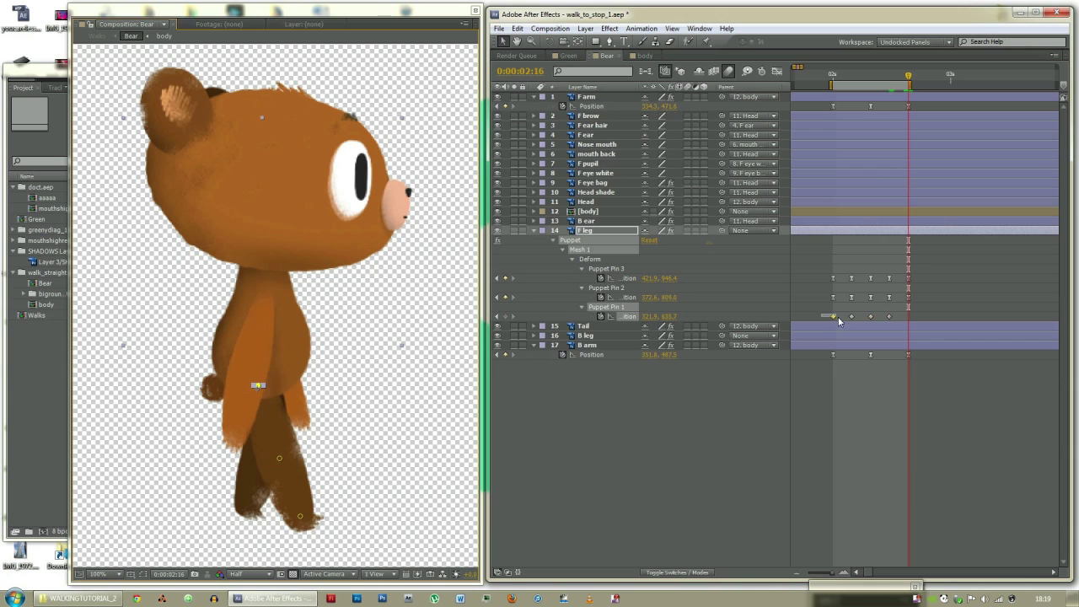
left_click_drag(816, 311, 915, 321)
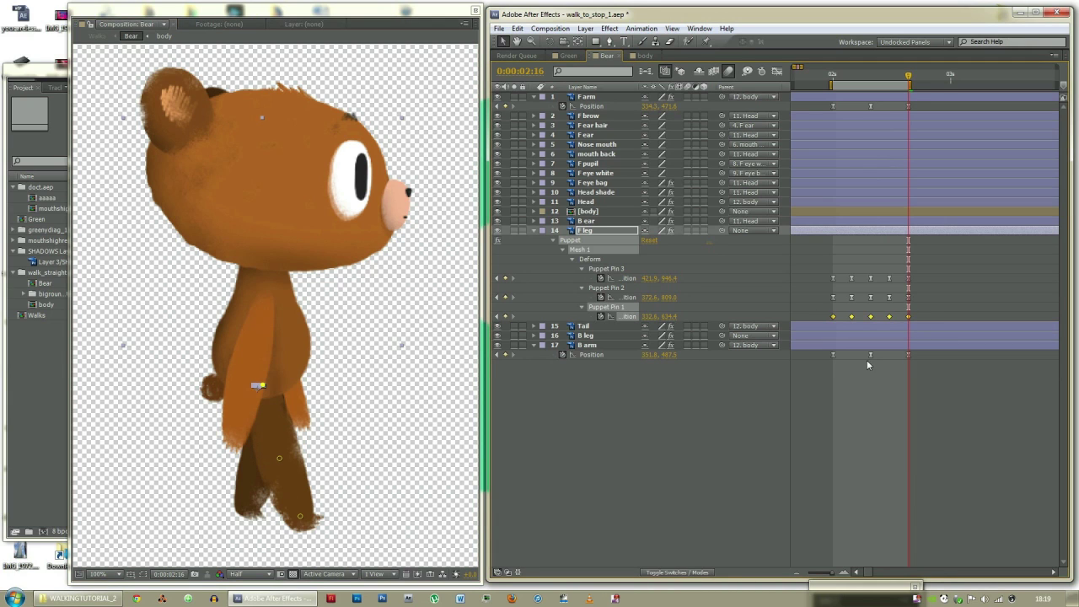
left_click(863, 413)
left_click(831, 78)
mouse_move(833, 76)
left_mouse_down()
mouse_move(895, 89)
mouse_move(922, 81)
mouse_move(833, 76)
left_mouse_up()
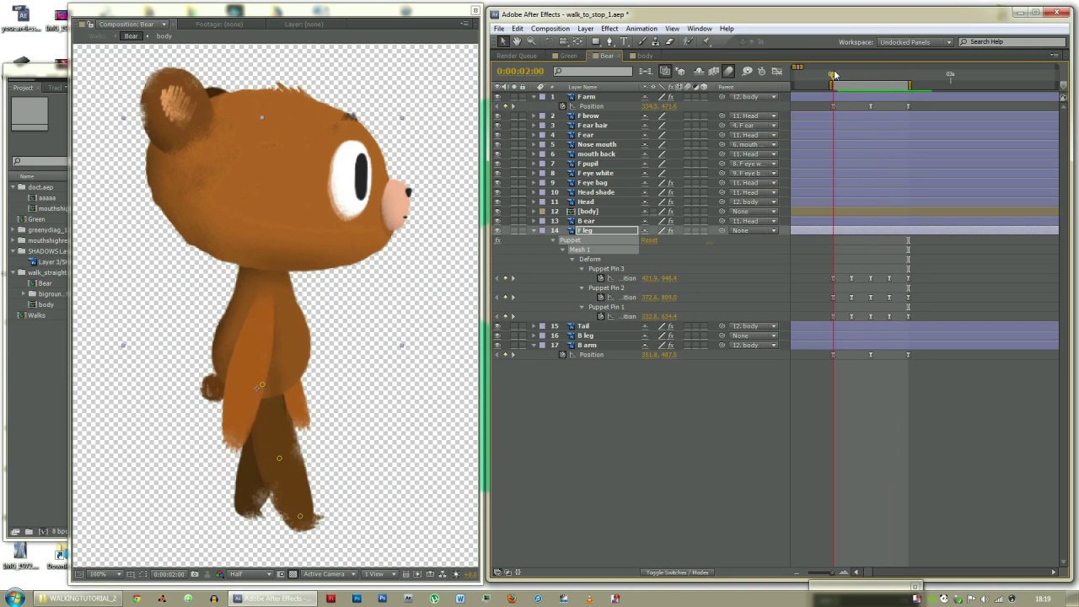
Reveal the B leg's keyframed properties and move its Puppet Pin 1 slightly forward at 0:00:02:04
left_click(595, 336)
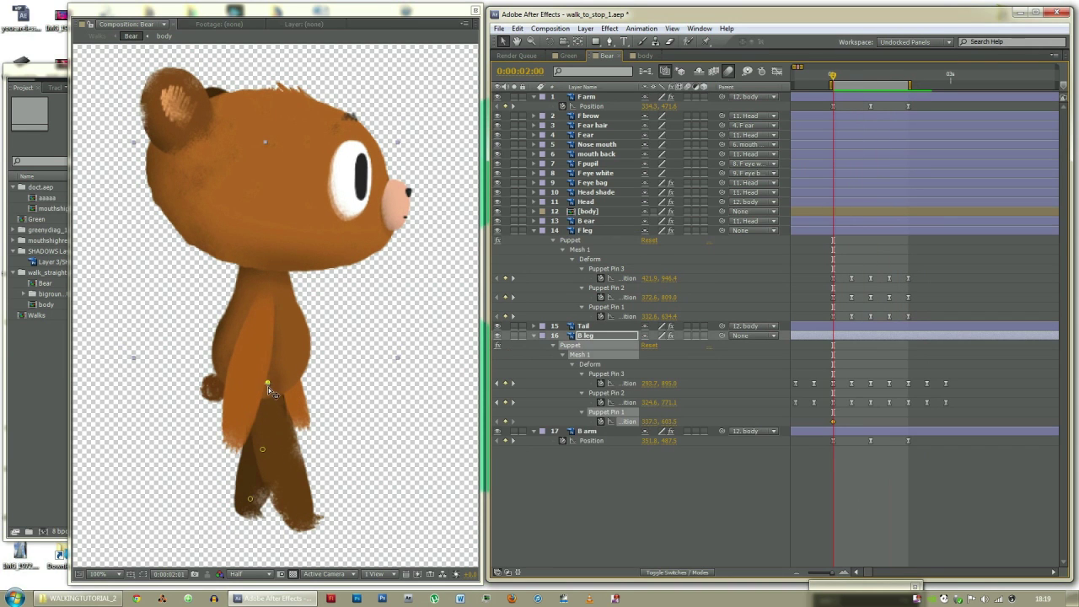
key("Page_Down")
key("Page_Down")
key("Page_Down")
key("Page_Down")
left_click_drag(268, 382, 273, 383)
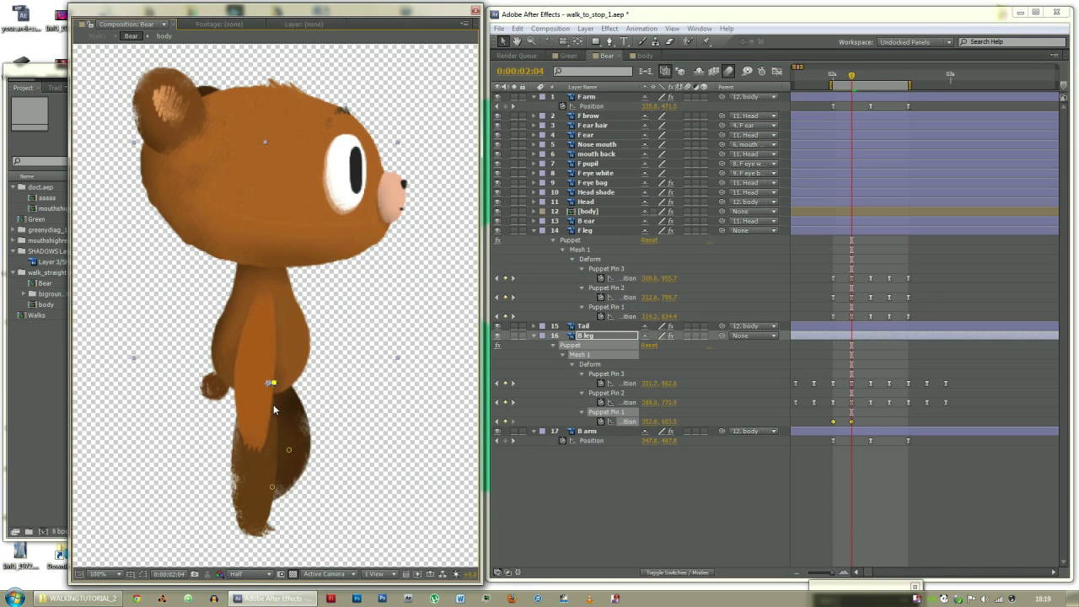
At 0:00:02:08, move the B leg's Puppet Pin 1 slightly forward
key("Page_Down")
key("Page_Down")
key("Page_Down")
key("Page_Down")
key("Page_Down")
key("Page_Up")
left_click_drag(273, 385, 275, 385)
Return to 0:00:02:04 and shift the B leg's Puppet Pin 1 slightly backward
key("Page_Up")
key("Page_Up")
key("Page_Up")
key("Page_Up")
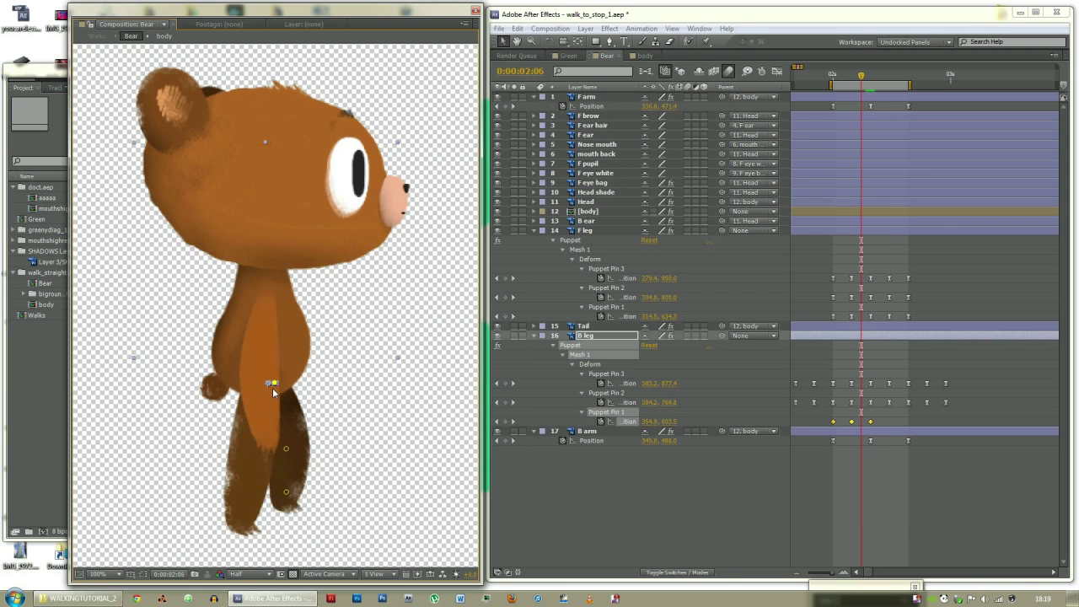
left_click_drag(274, 384, 270, 383)
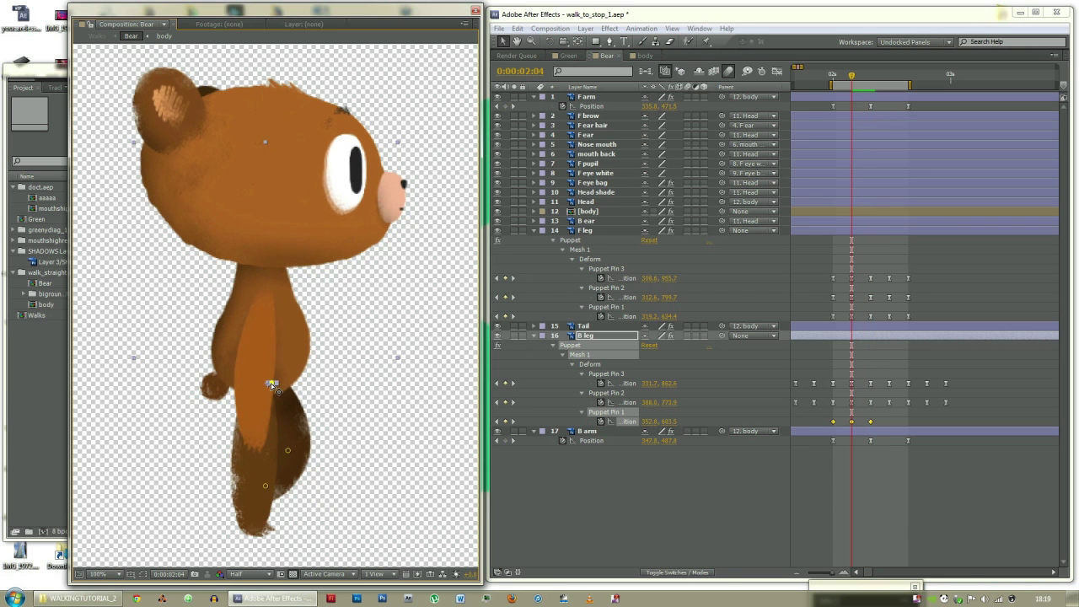
At 0:00:02:12, move the B leg's Puppet Pin 1 backward toward its starting position
key("Page_Down")
key("Page_Down")
key("Page_Down")
key("Page_Down")
key("Page_Down")
key("Page_Down")
key("Page_Down")
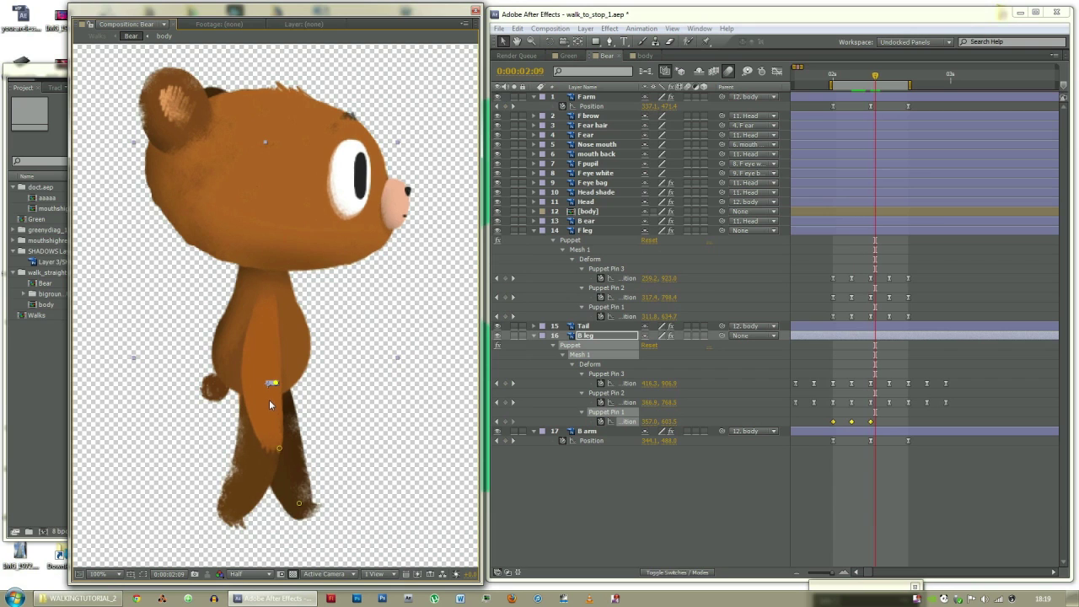
key("Page_Down")
left_click_drag(273, 386, 266, 385)
At 0:00:02:16, keyframe the B leg's Puppet Pin 1 and shift it slightly backward
key("Page_Down")
key("Page_Down")
key("Page_Down")
key("Page_Down")
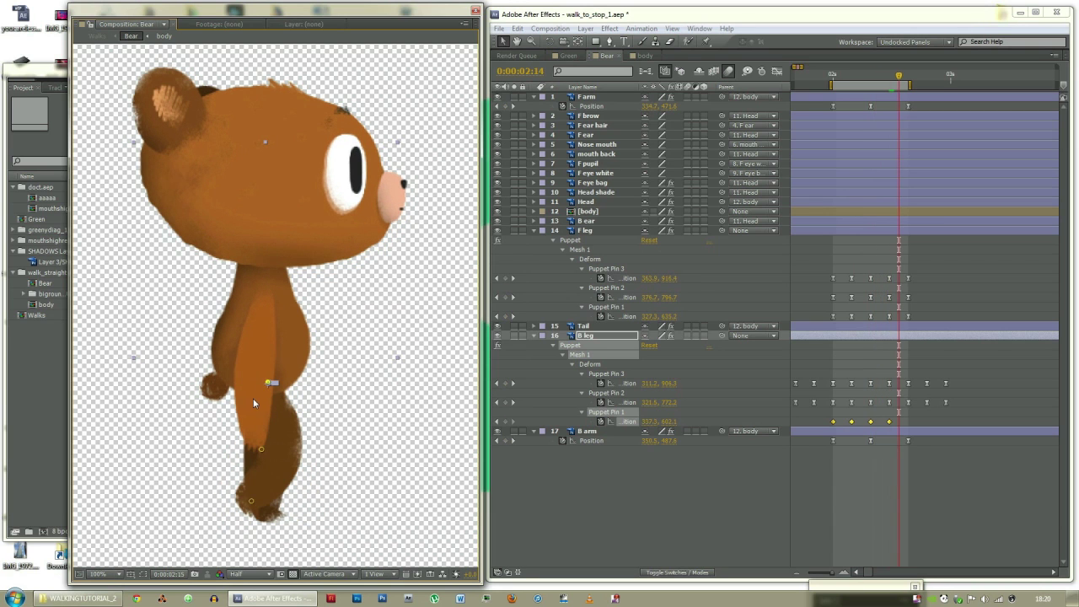
left_click_drag(823, 420, 835, 428)
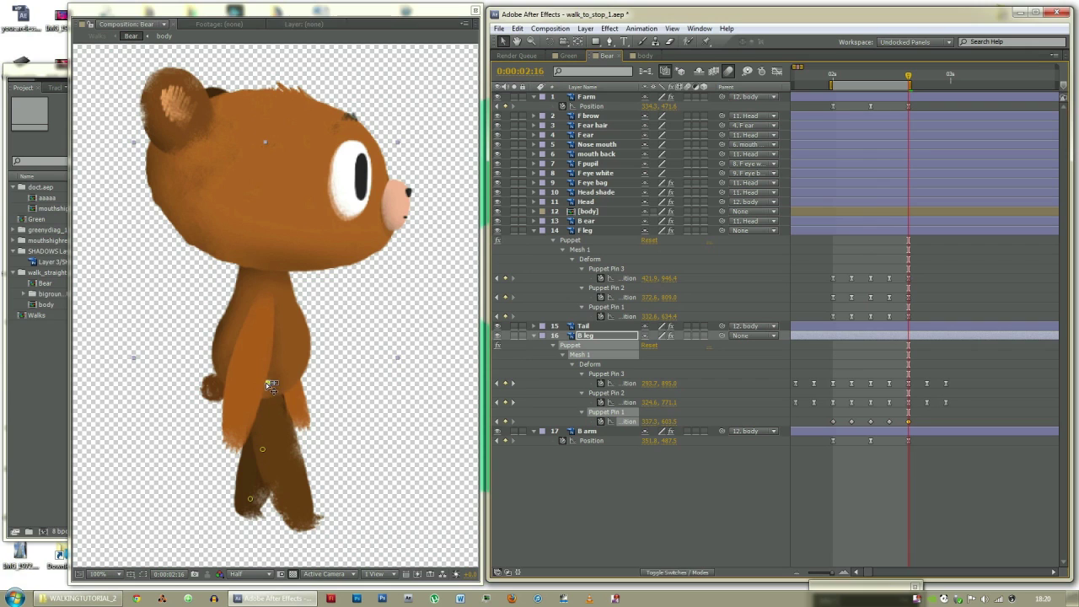
left_click_drag(268, 386, 261, 386)
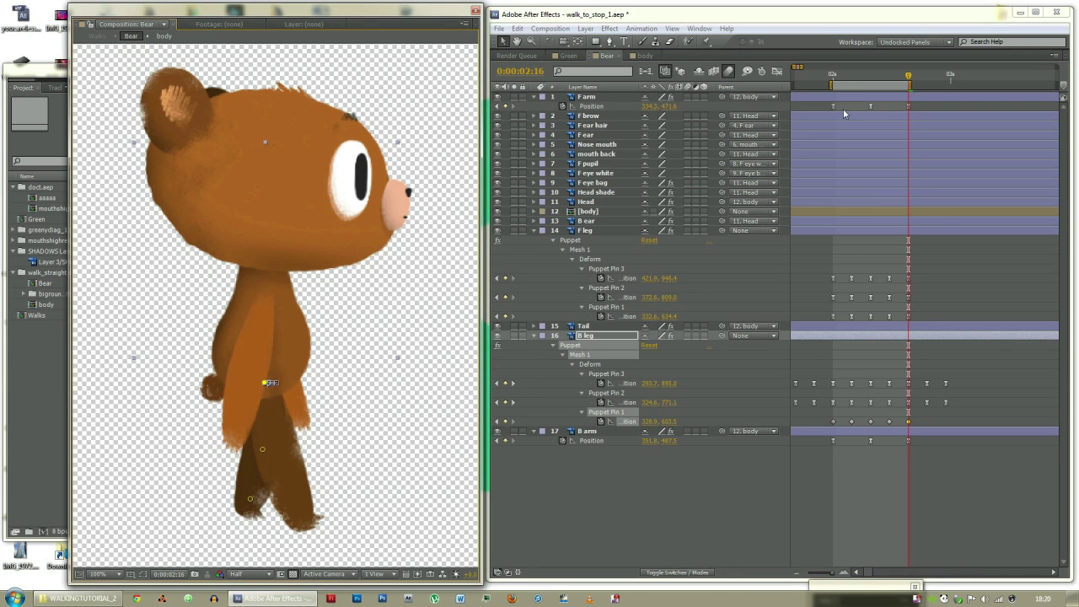
Paste the B leg's 0:00:02:16 Puppet Pin 1 keyframe at 0:00:02:00, ease all keyframes of that pin, and preview the walk
left_click(832, 81)
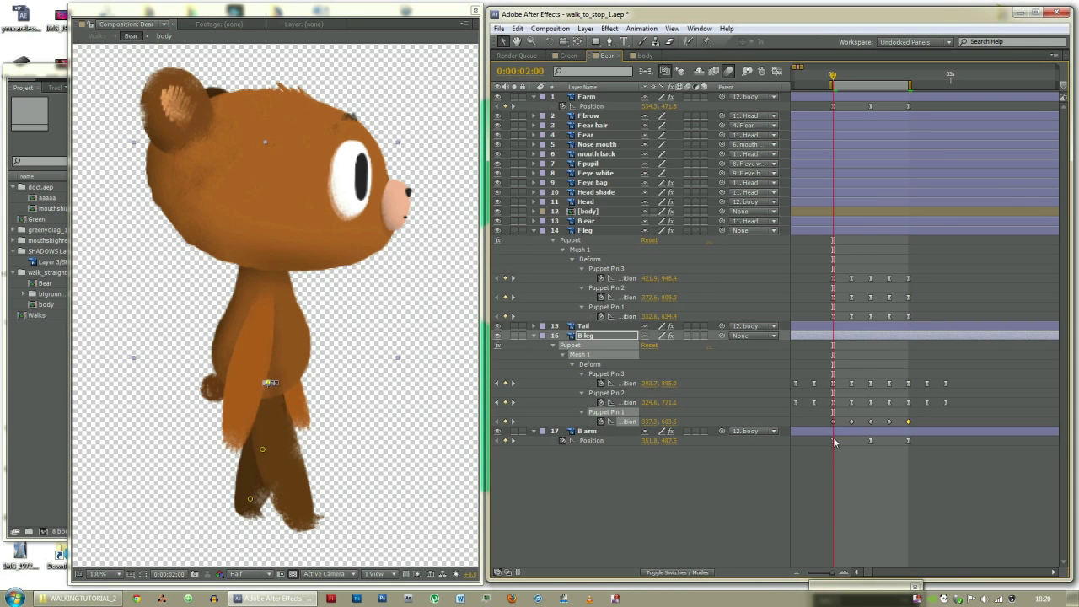
key("ctrl+v")
left_click_drag(827, 421, 917, 435)
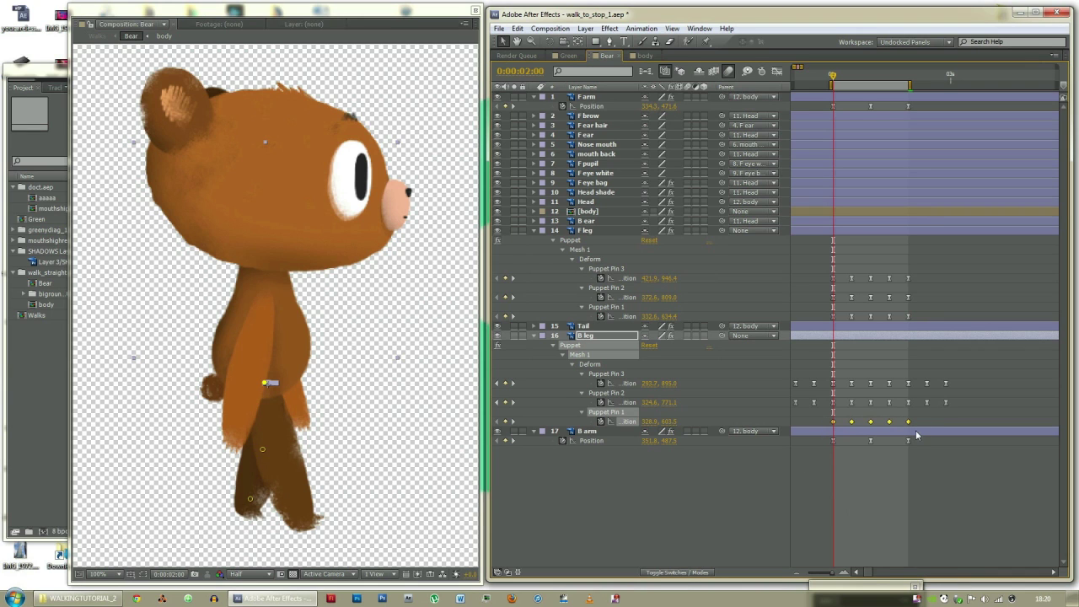
left_click(867, 494)
mouse_move(837, 77)
left_mouse_down()
mouse_move(915, 80)
mouse_move(837, 79)
left_mouse_up()
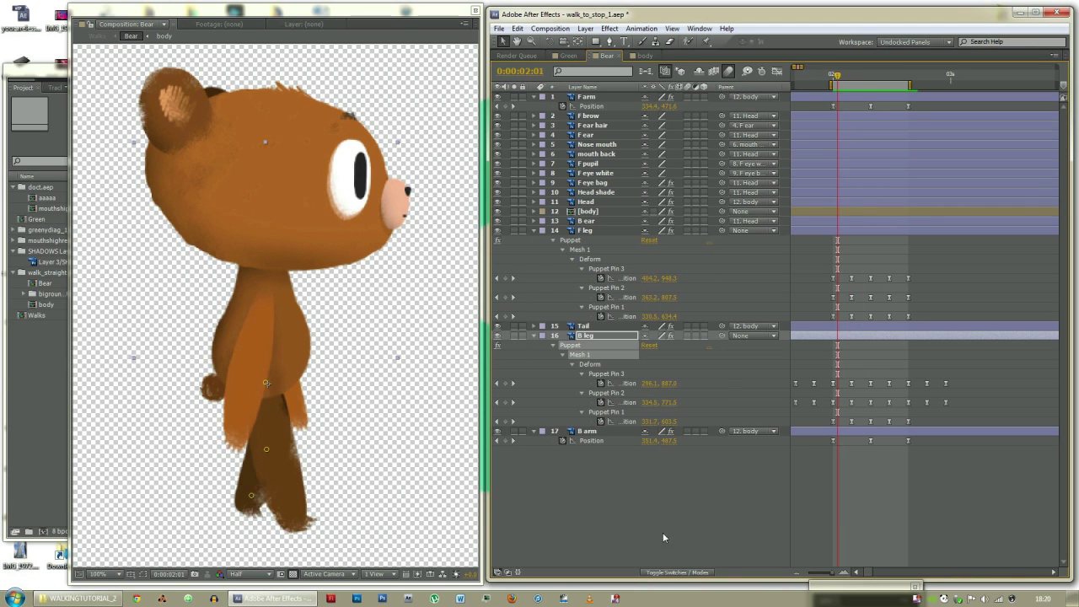
key("Page_Up")
left_click_drag(625, 485, 670, 520)
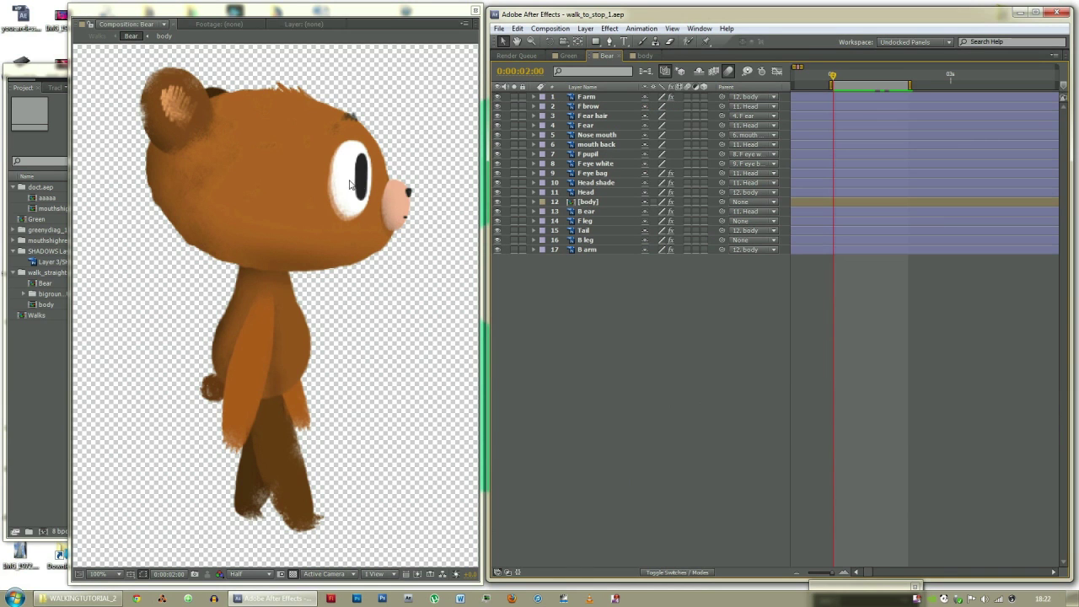
Reveal the F eye bag layer's Position and keyframe it at 0:00:02:00, undoing the trial forward nudge
left_click(611, 175)
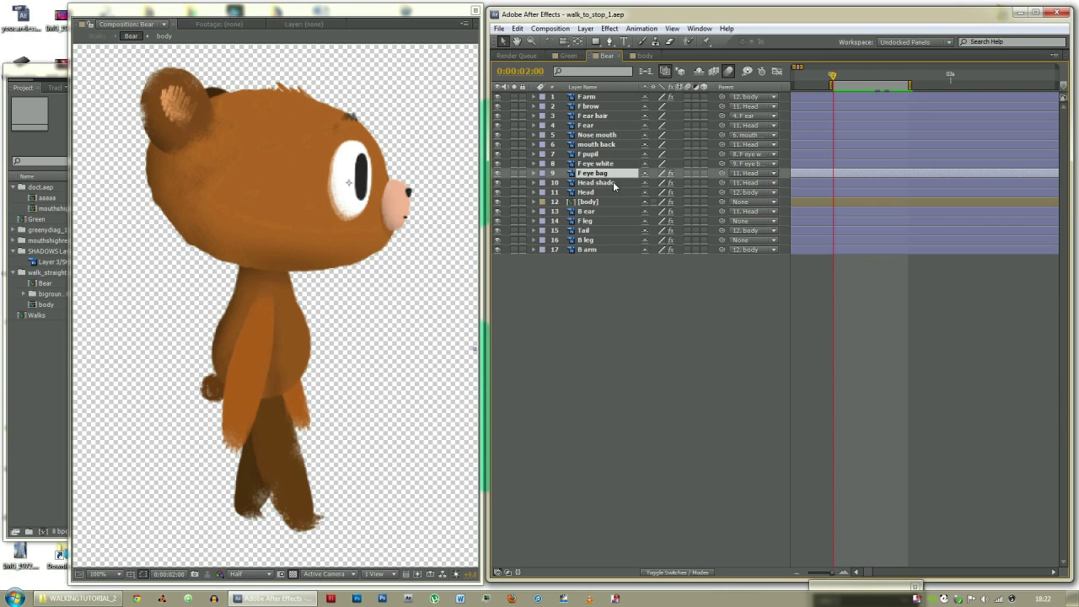
key("p")
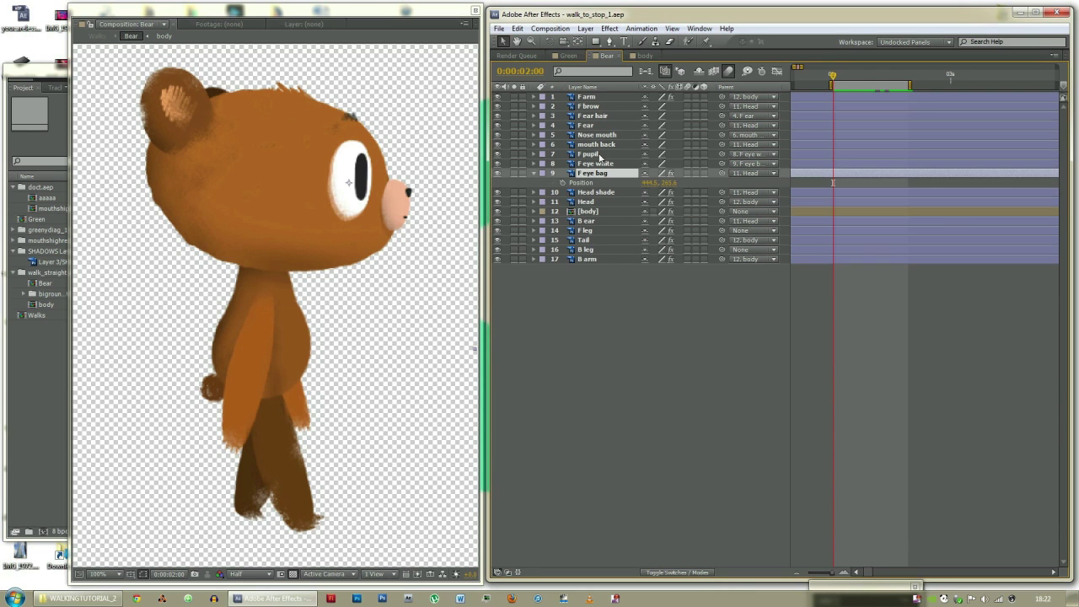
left_click(603, 154)
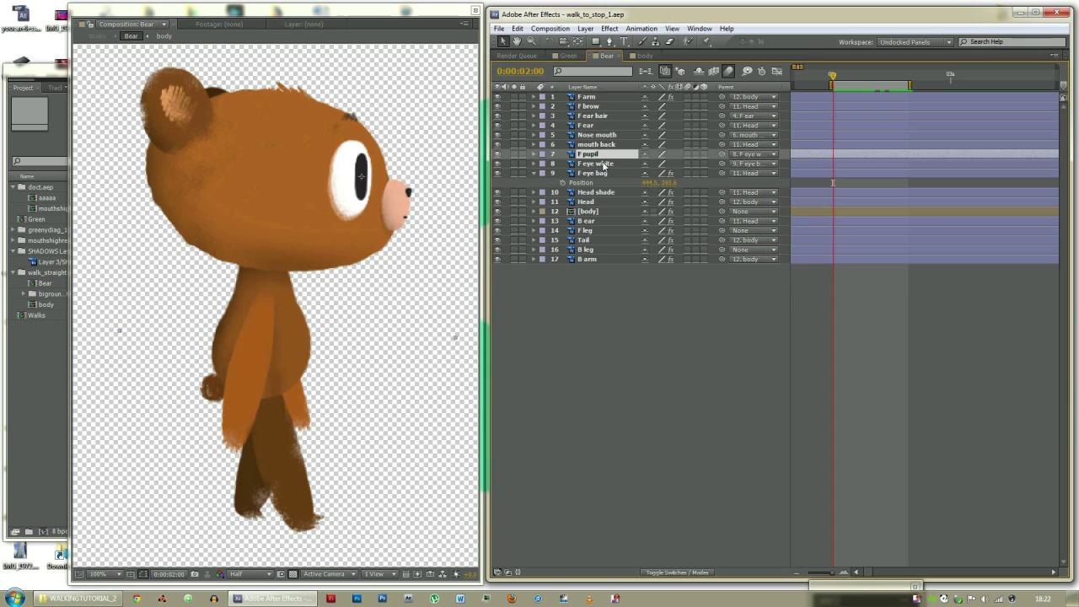
left_click(604, 164)
left_click(605, 173)
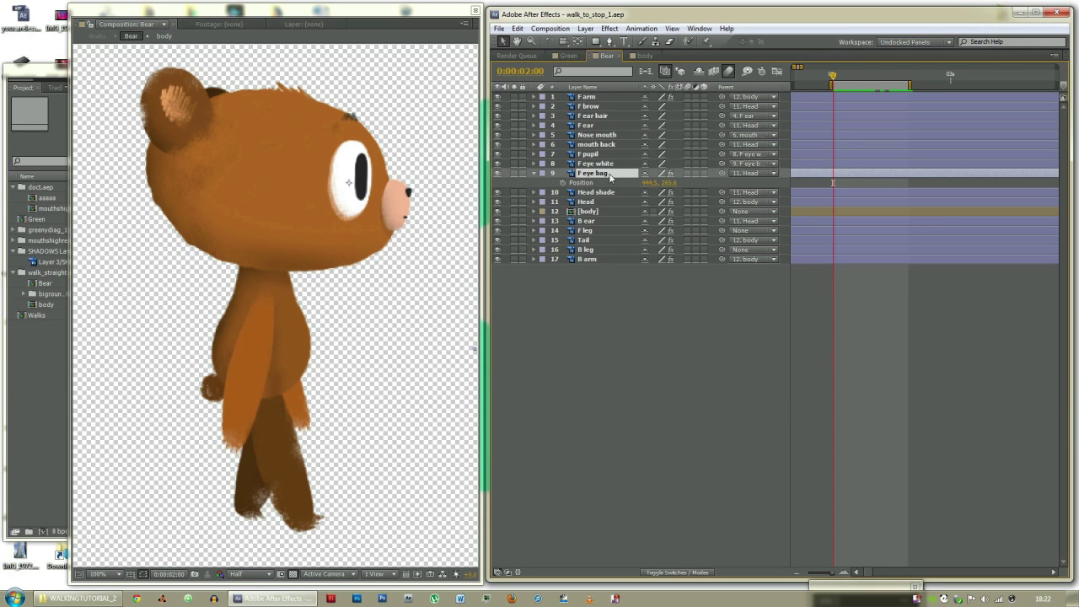
left_click(588, 183)
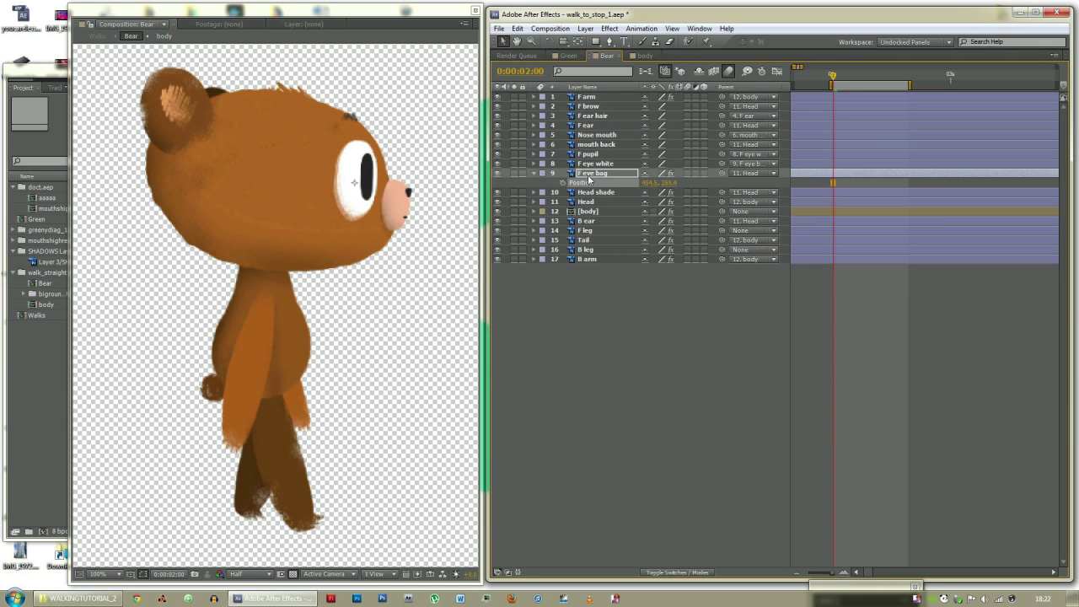
key("ctrl+z")
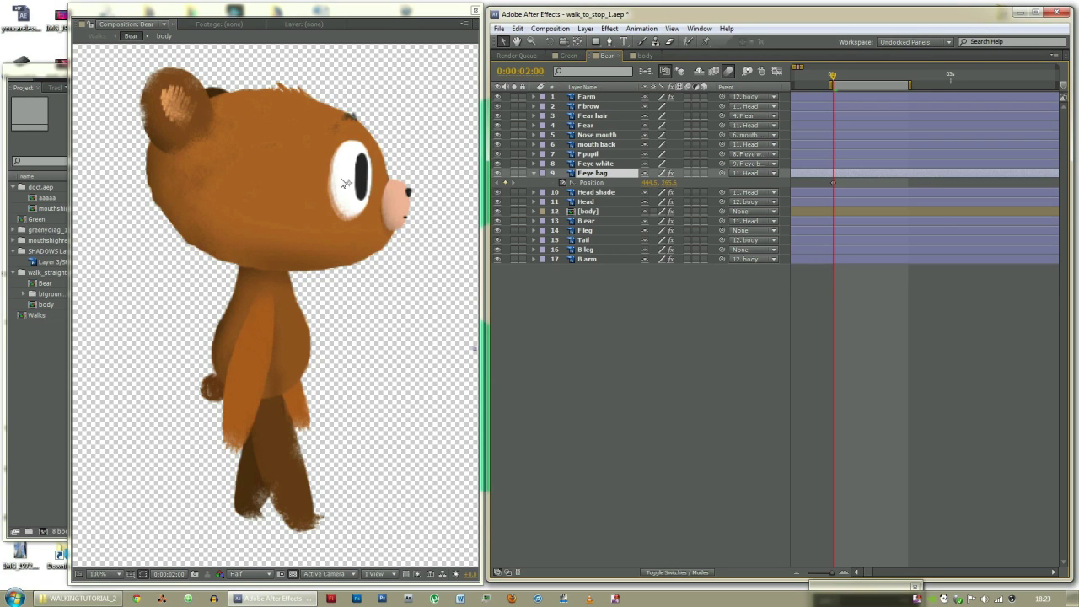
At 0:00:02:08, nudge the F eye bag slightly forward to set a second Position keyframe
key("space")
key("space")
key("Right")
key("Right")
key("Right")
key("Right")
key("Right")
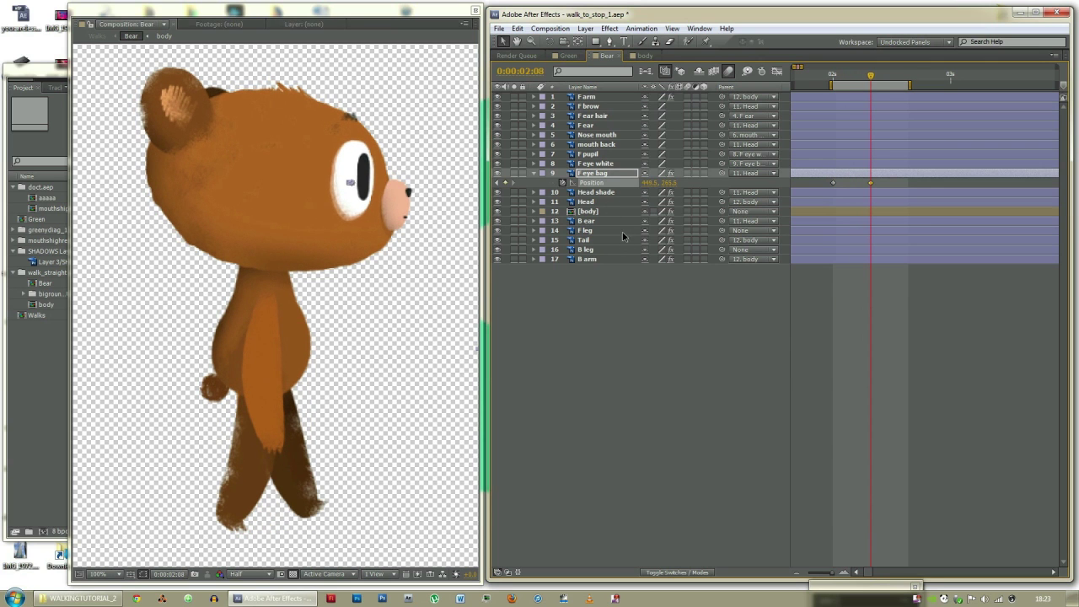
key("Right")
key("Up")
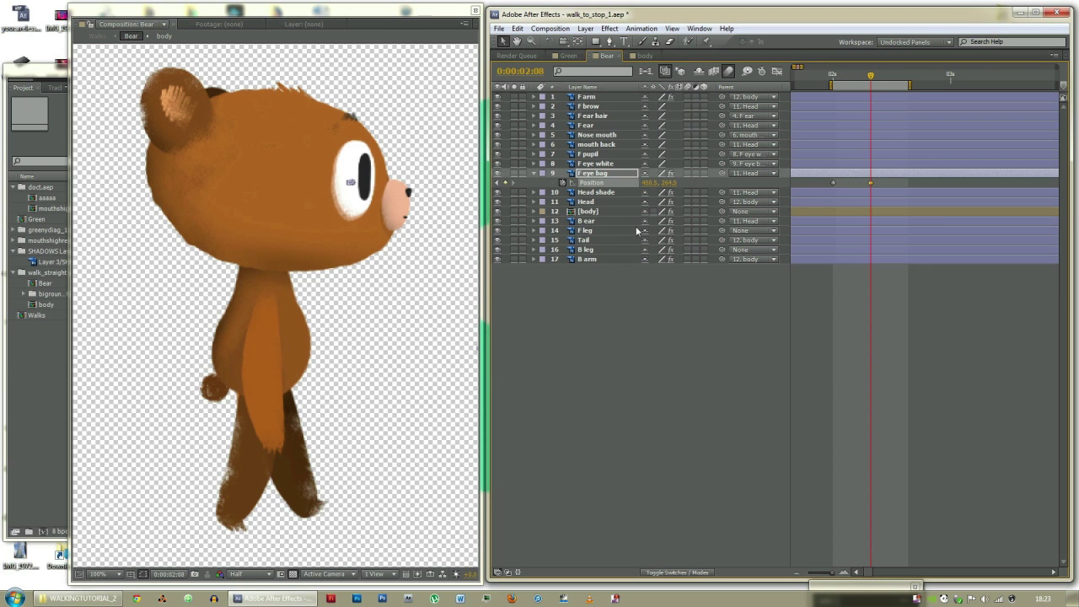
key("Down")
left_click(598, 179)
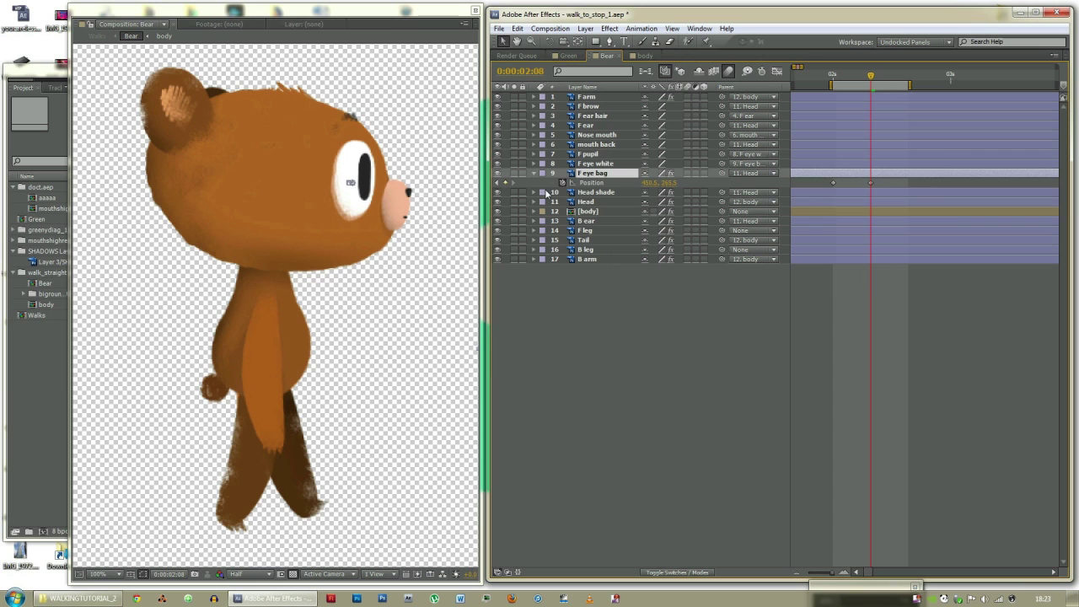
Keyframe the F eye bag's Scale at 0:00:02:00 and narrow its width to 108% at 0:00:02:08, keeping the height at 104%
key("s")
key("shift+p")
left_click_drag(655, 192, 643, 193)
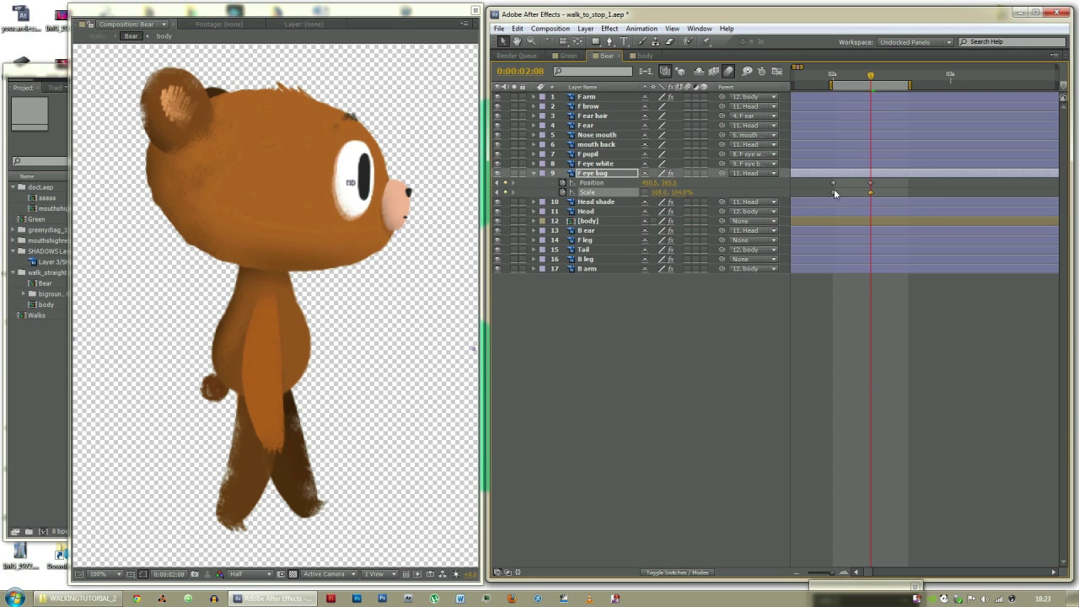
Copy the F eye bag's starting Position and Scale keyframes to 0:00:02:16, ease all of its keyframes, and preview the loop
left_click(907, 77)
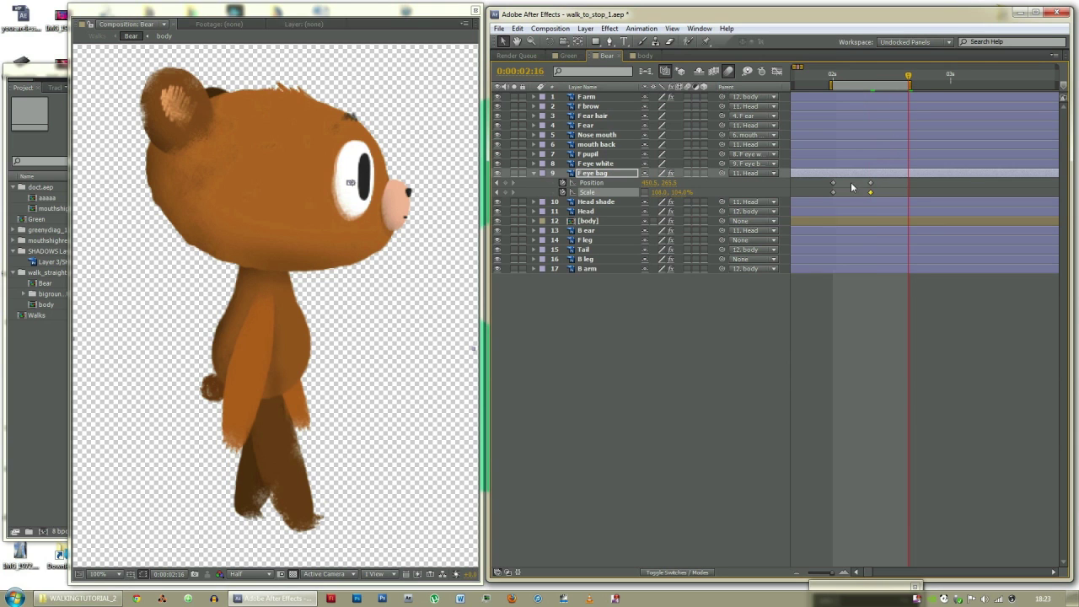
left_click_drag(837, 179, 823, 192)
key("ctrl+c")
key("ctrl+v")
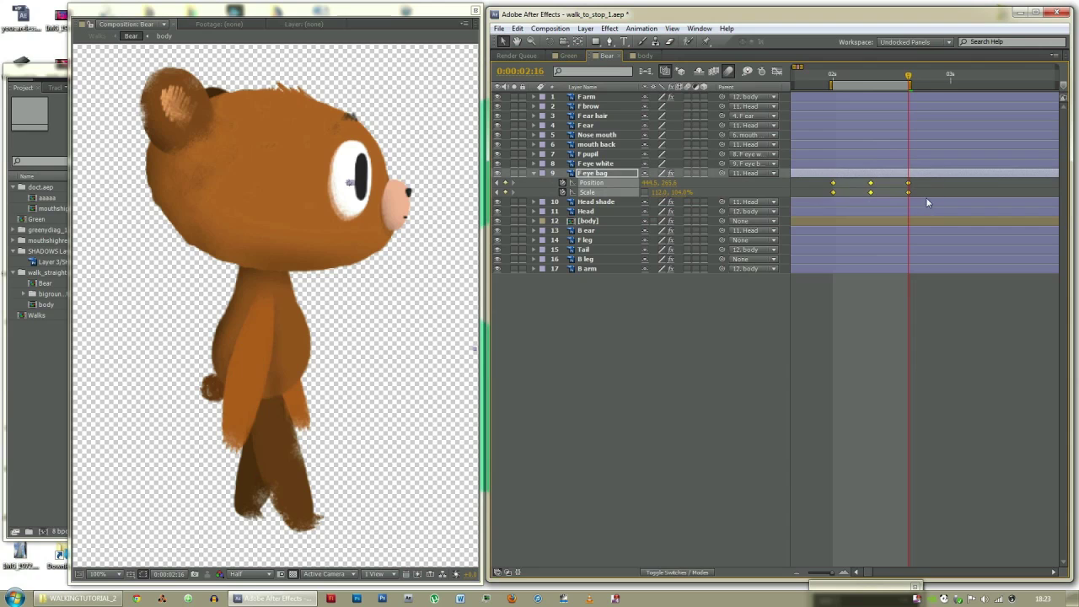
left_click_drag(908, 79, 833, 47)
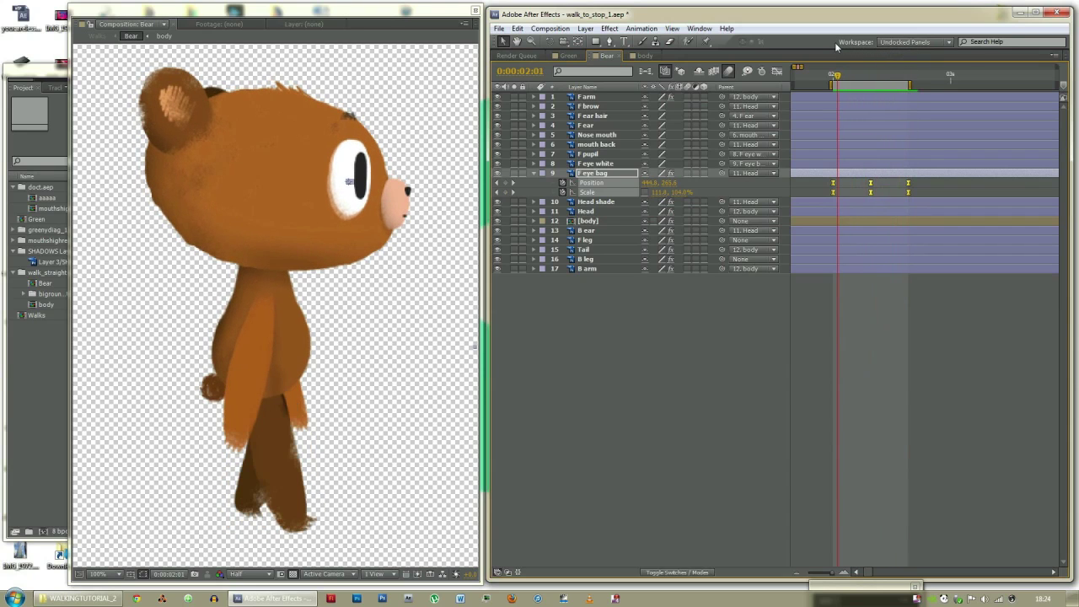
Keyframe the F ear's Position at 0:00:02:00 and nudge the ear slightly forward at 0:00:02:08
left_click(597, 126)
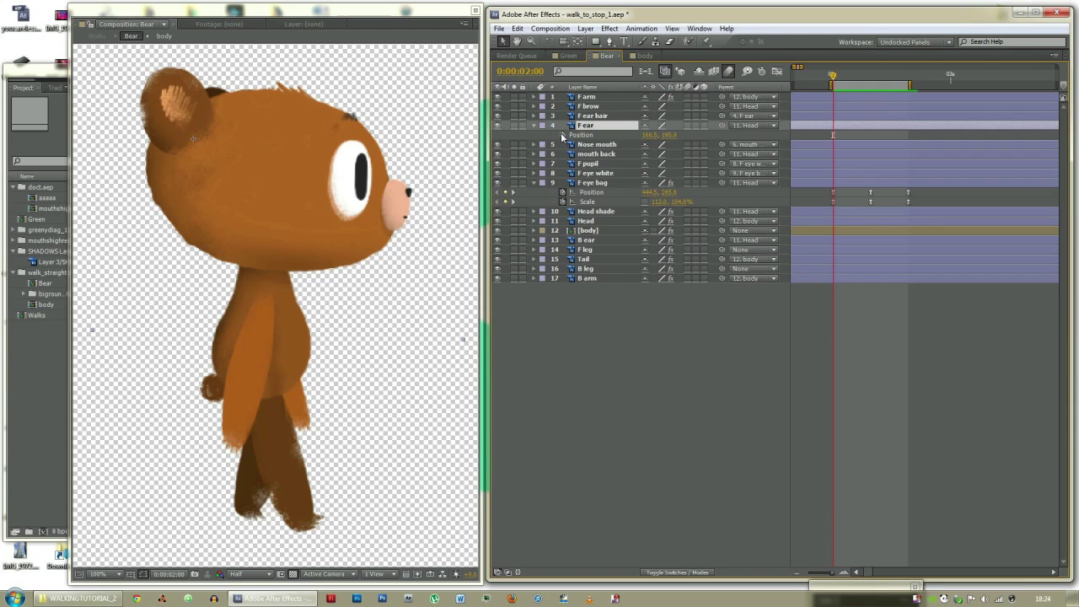
left_click(562, 135)
key("space")
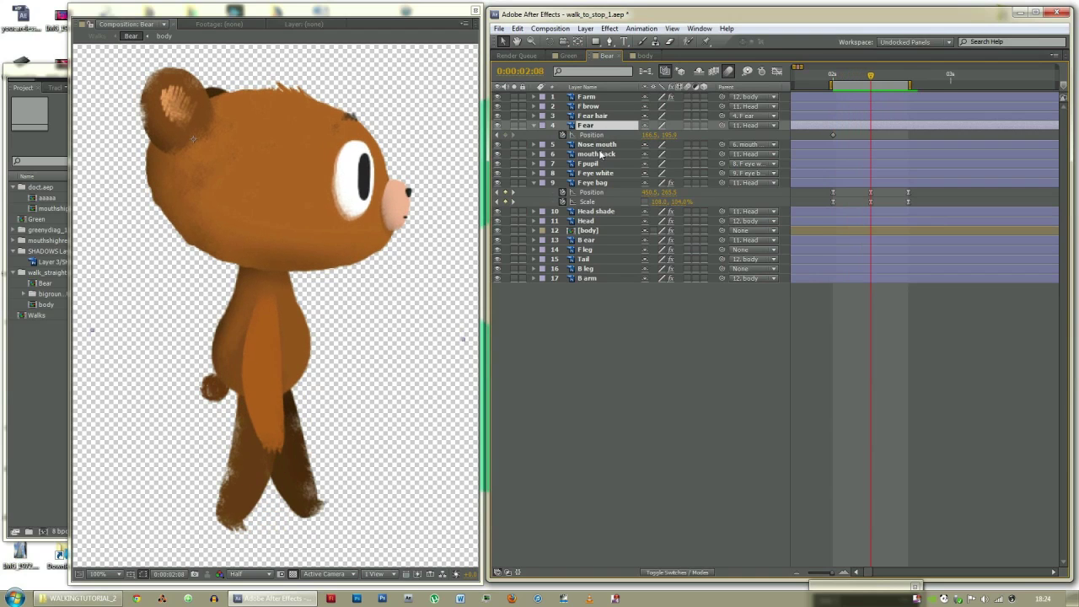
key("Right")
key("Right")
key("Right")
key("Right")
key("Right")
key("Right")
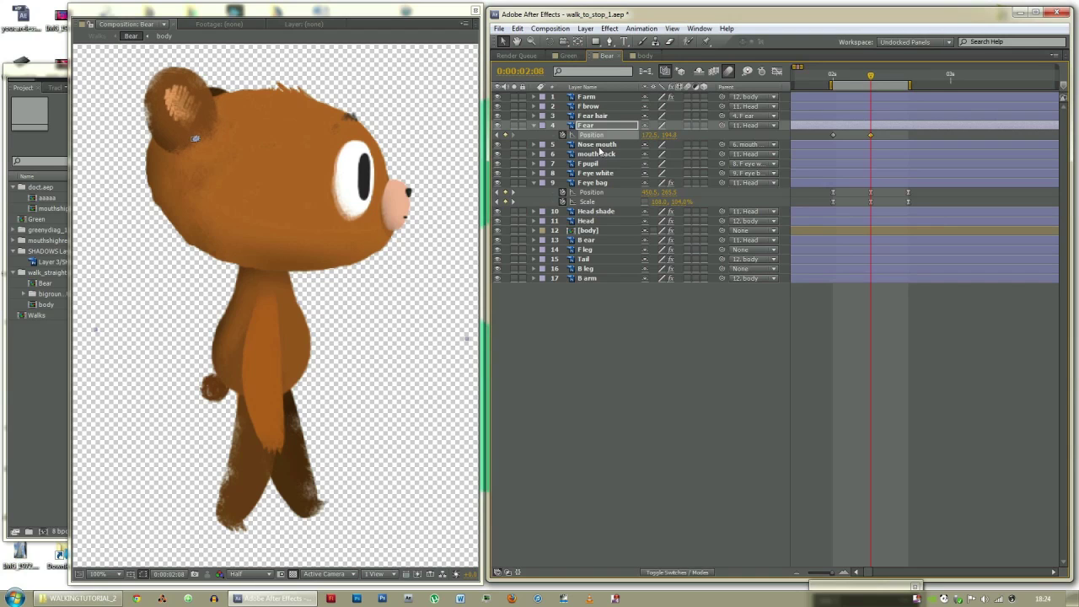
Copy the F ear's starting Position keyframe to 0:00:02:16, ease all three keyframes, and preview the loop
left_click(907, 80)
left_click(831, 134)
key("ctrl+c")
key("ctrl+v")
left_click_drag(825, 131, 928, 141)
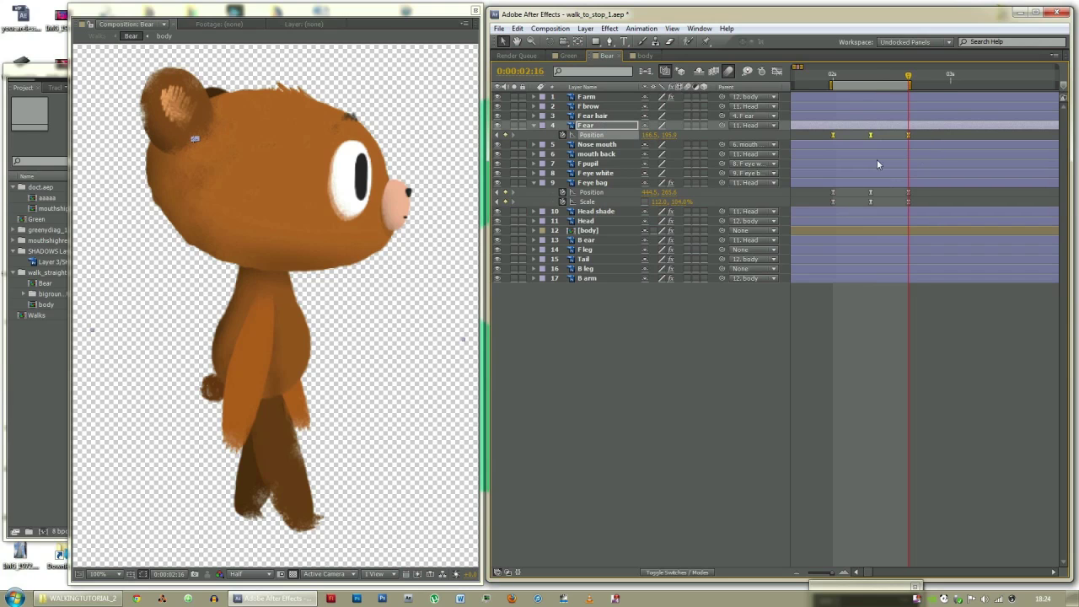
left_click_drag(908, 77, 832, 71)
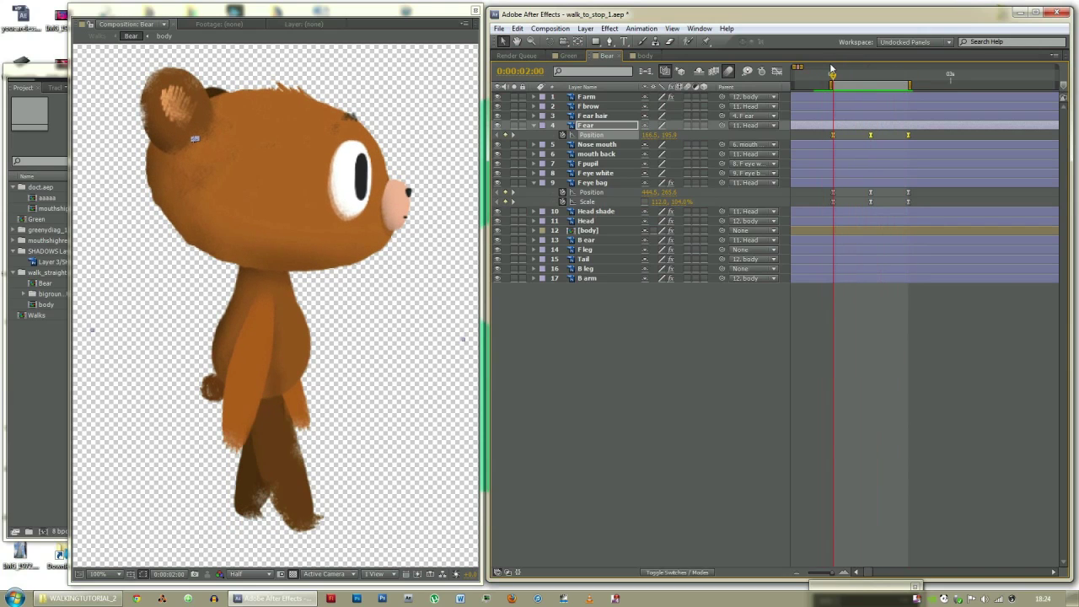
left_click(636, 342)
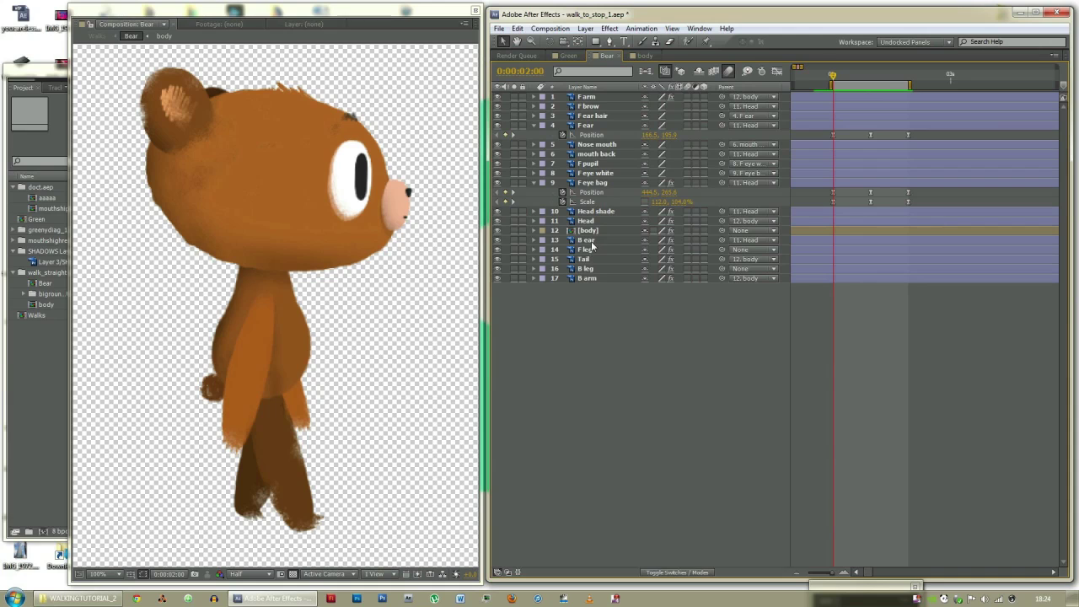
Keyframe the B ear's Position at 0:00:02:00 and nudge the ear backward at 0:00:02:08
left_click(591, 241)
key("p")
left_click(562, 250)
key("Page_Down")
key("Page_Down")
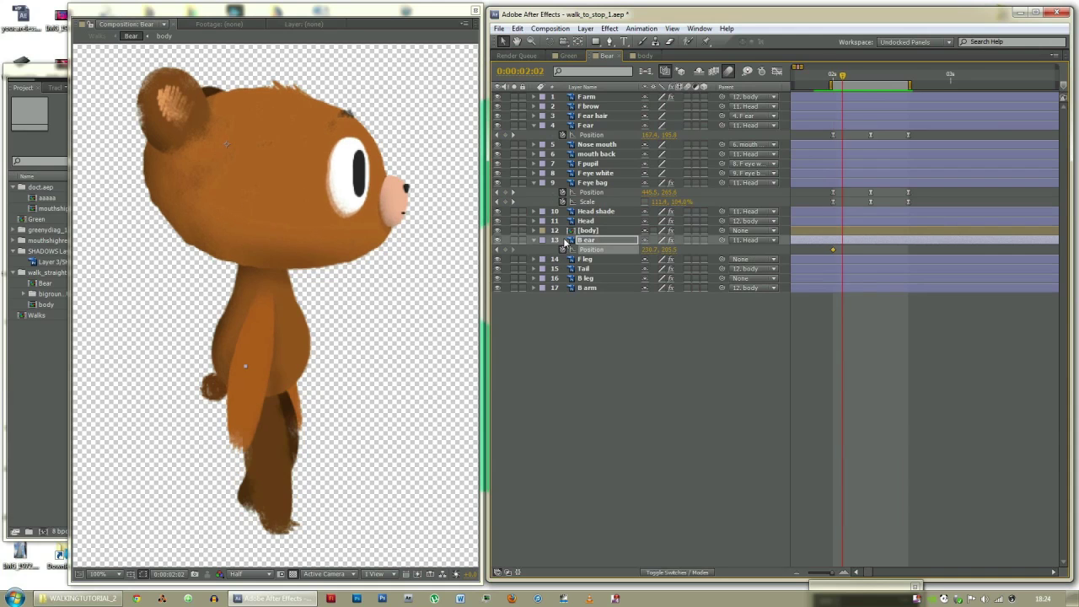
key("Page_Down")
key("Page_Down")
key("Page_Down")
key("Page_Down")
key("Page_Down")
key("Page_Down")
key("Left")
key("Left")
key("Left")
key("Left")
key("Left")
key("Left")
key("Left")
key("Left")
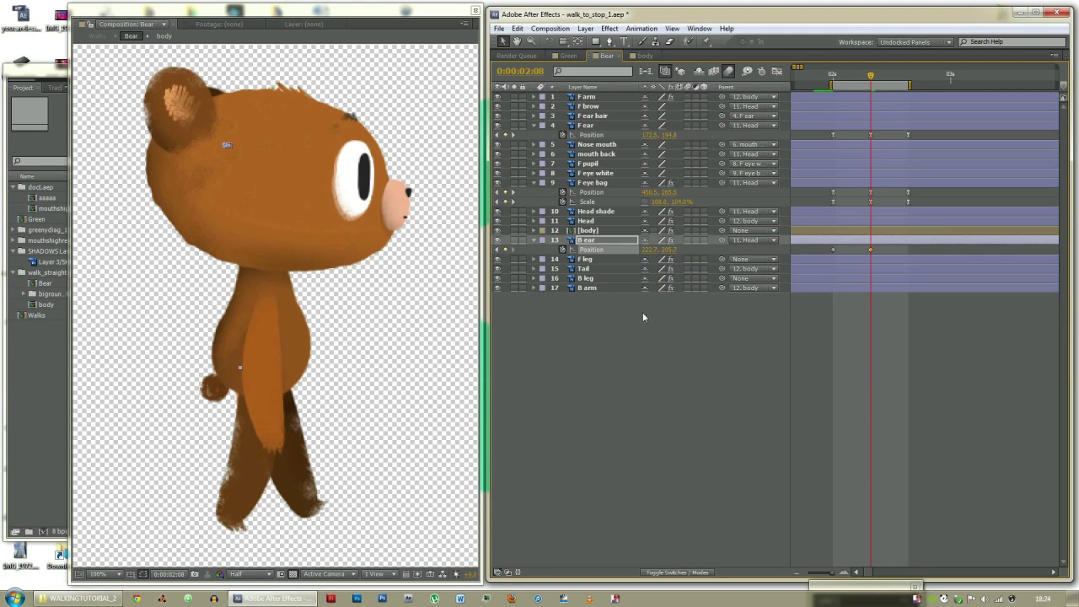
left_click(748, 322)
Copy the B ear's starting Position keyframe to 0:00:02:16, ease all three keyframes, and return to 0:00:02:00
left_click_drag(871, 70, 908, 69)
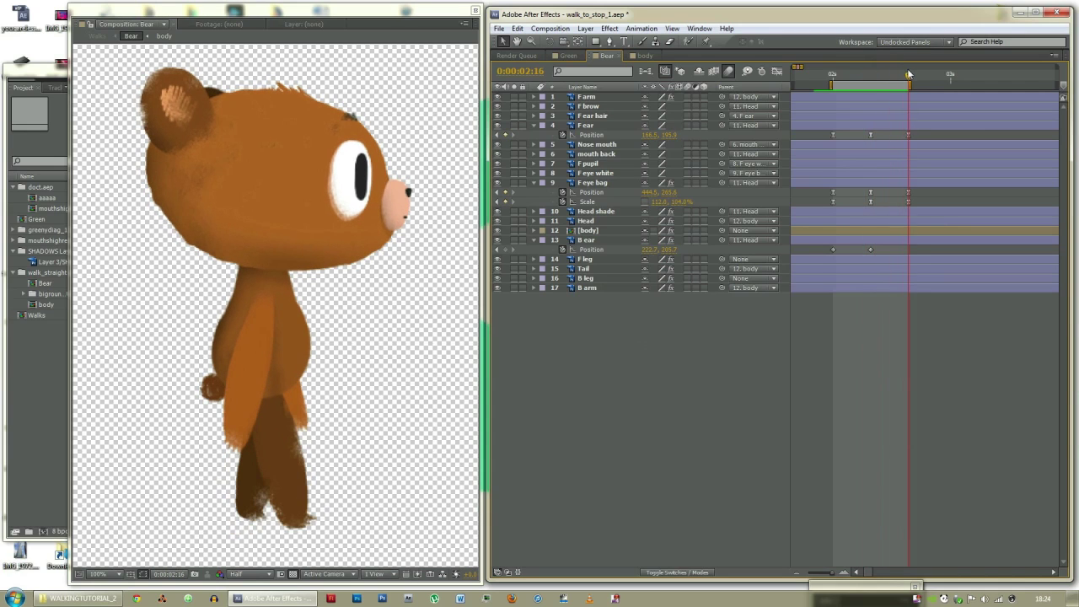
left_click_drag(816, 248, 841, 258)
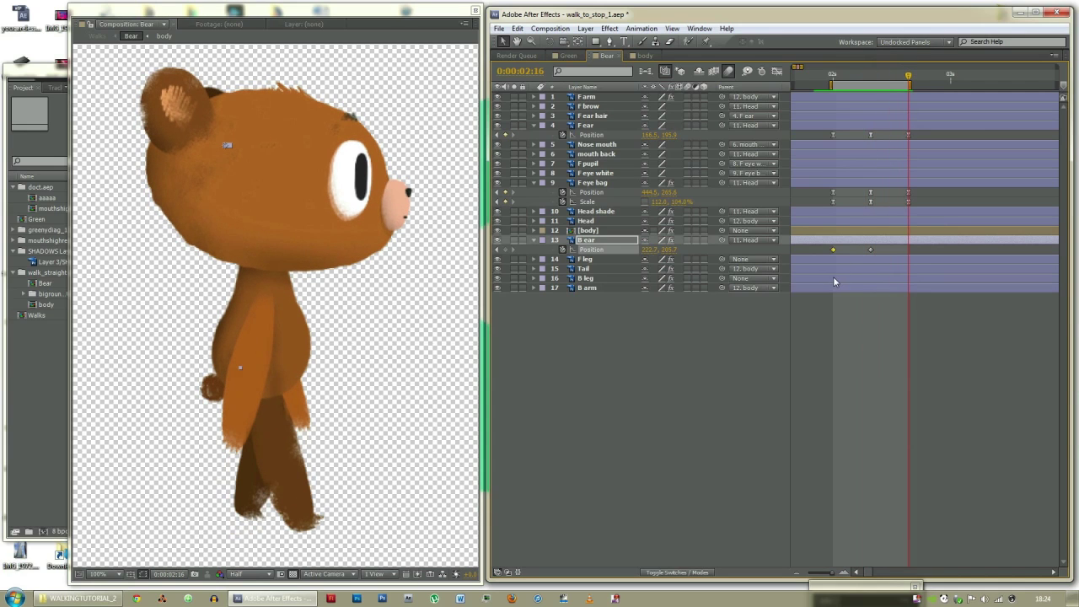
key("ctrl+c")
key("ctrl+v")
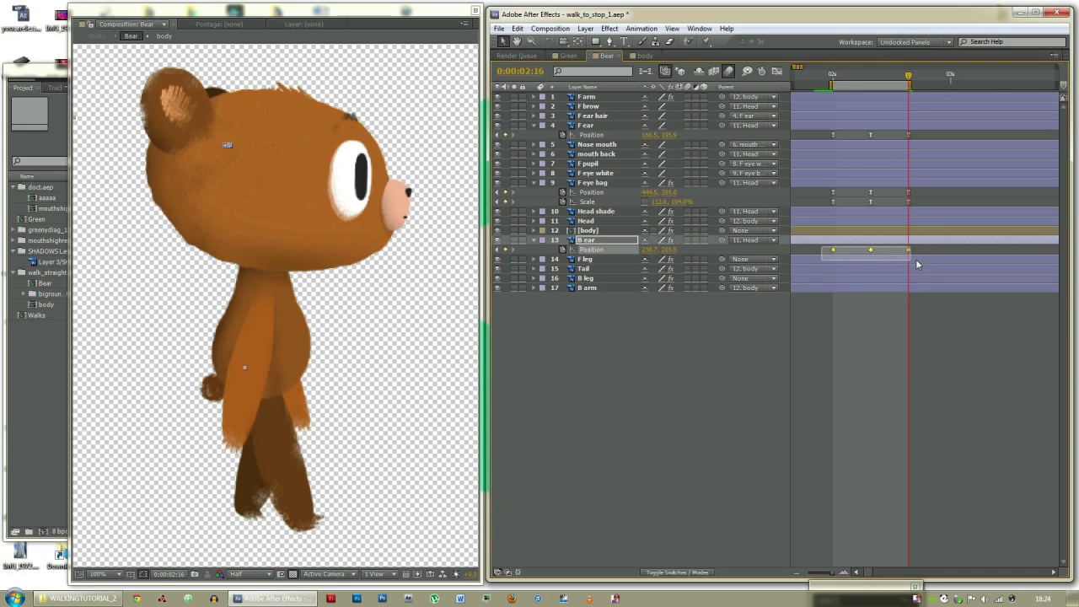
left_click(870, 370)
mouse_move(831, 78)
left_mouse_down()
mouse_move(901, 75)
mouse_move(835, 64)
mouse_move(893, 60)
mouse_move(832, 58)
left_mouse_up()
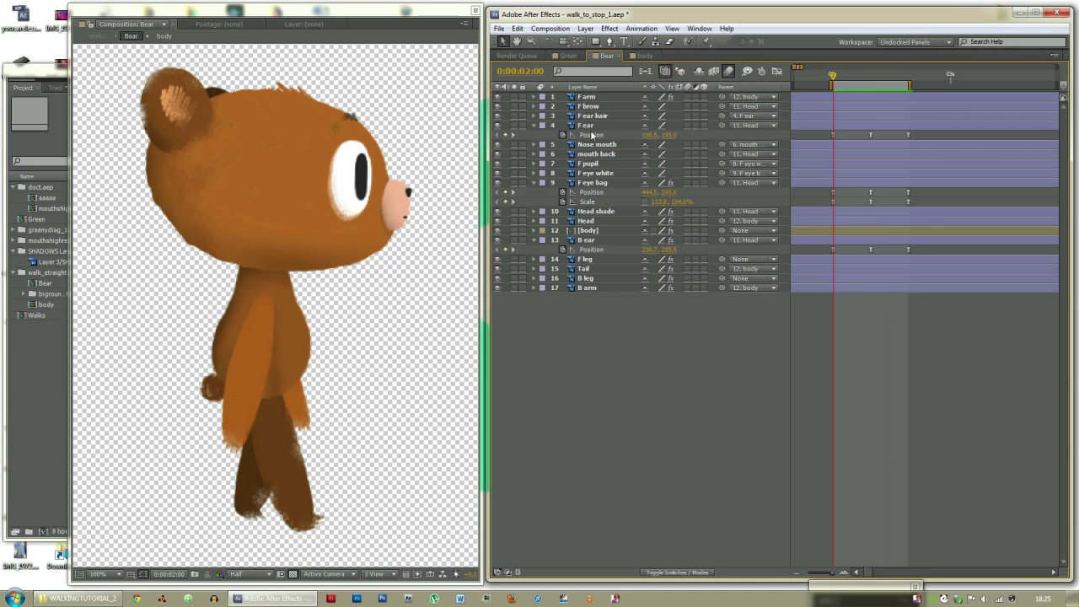
Keyframe the F brow's Position at 0:00:02:00 and move the brow forward at 0:00:02:08
left_click(593, 107)
key("alt+shift+p")
left_click(563, 116)
left_click(591, 107)
key("Page_Down")
key("Page_Down")
key("Page_Down")
key("Page_Down")
key("Page_Down")
key("Page_Down")
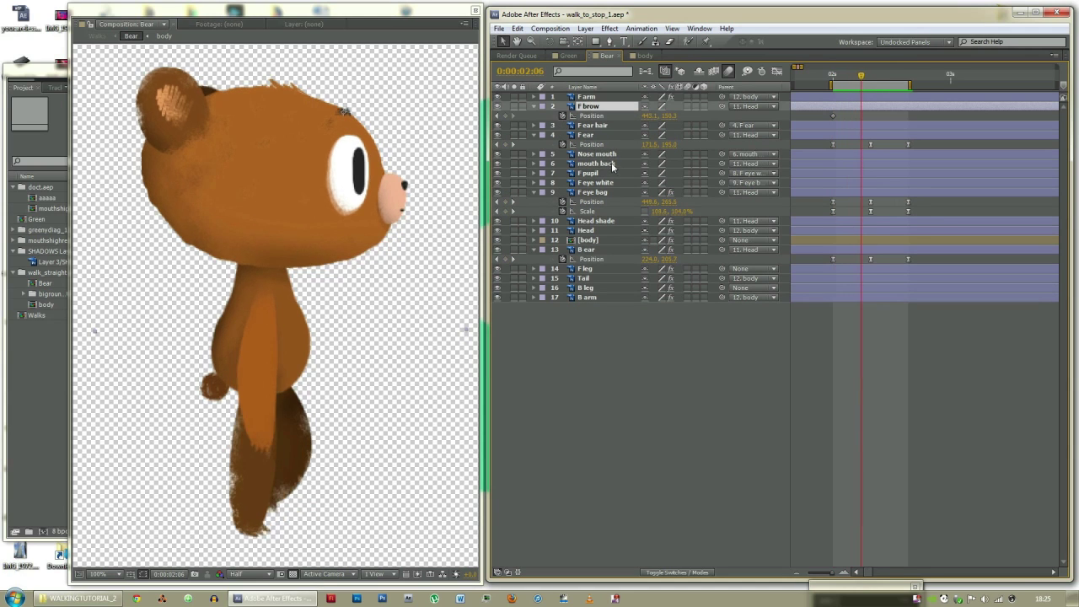
key("Page_Down")
key("Page_Down")
key("shift+Right")
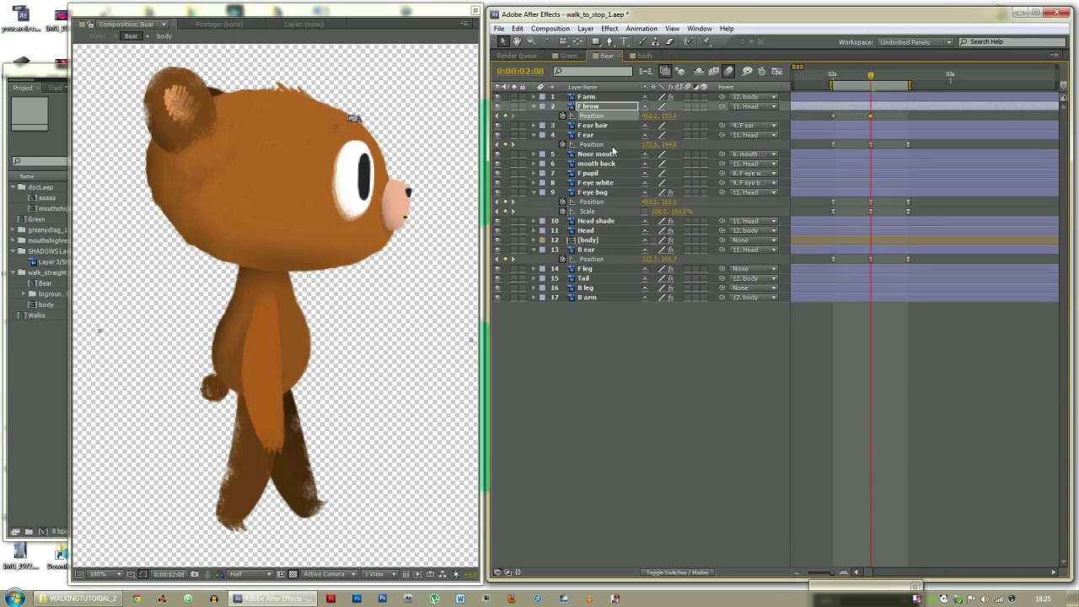
Copy the F brow's starting Position keyframe to 0:00:02:16 and apply Easy Ease to all three keyframes
key("space")
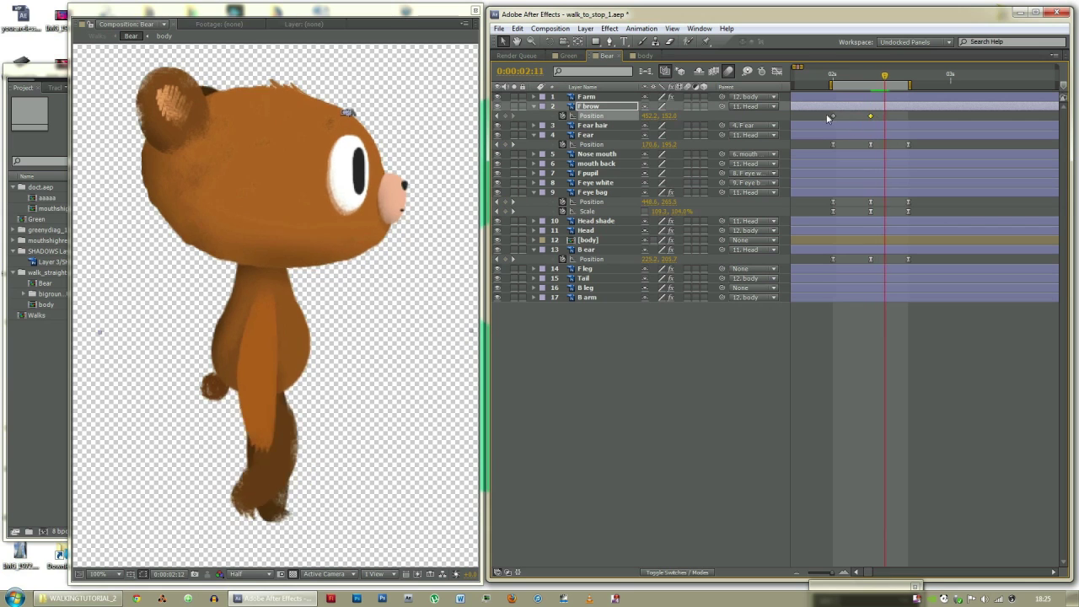
left_click(822, 113)
left_click_drag(837, 120, 918, 122)
key("ctrl+c")
key("ctrl+v")
key("F9")
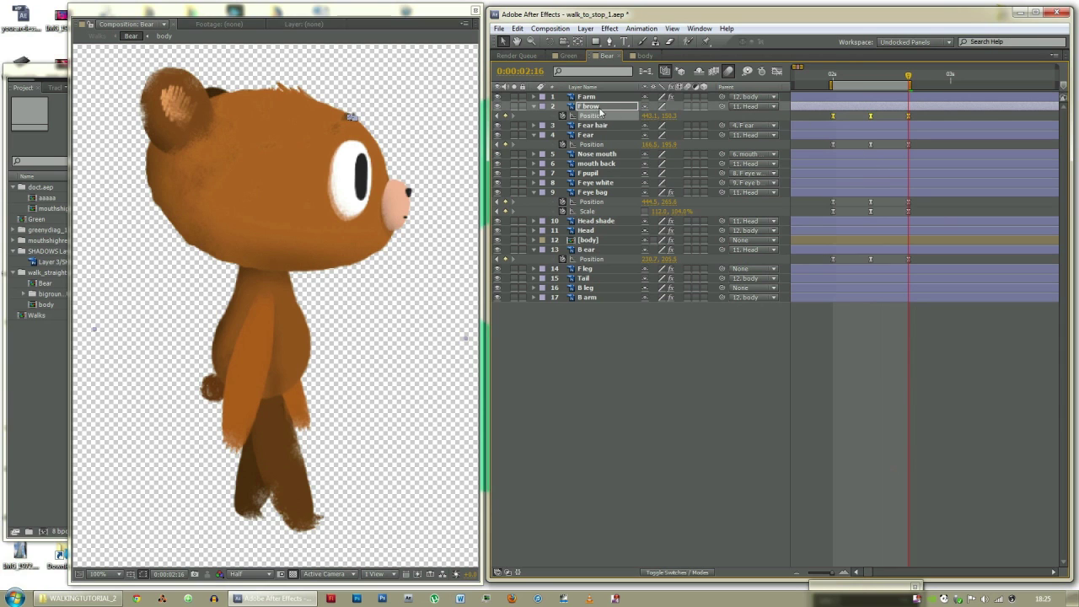
Keyframe the F brow's Scale at 0:00:02:00 and set its horizontal scale to 77% at 0:00:02:08
left_click(600, 110)
key("s")
left_click(829, 80)
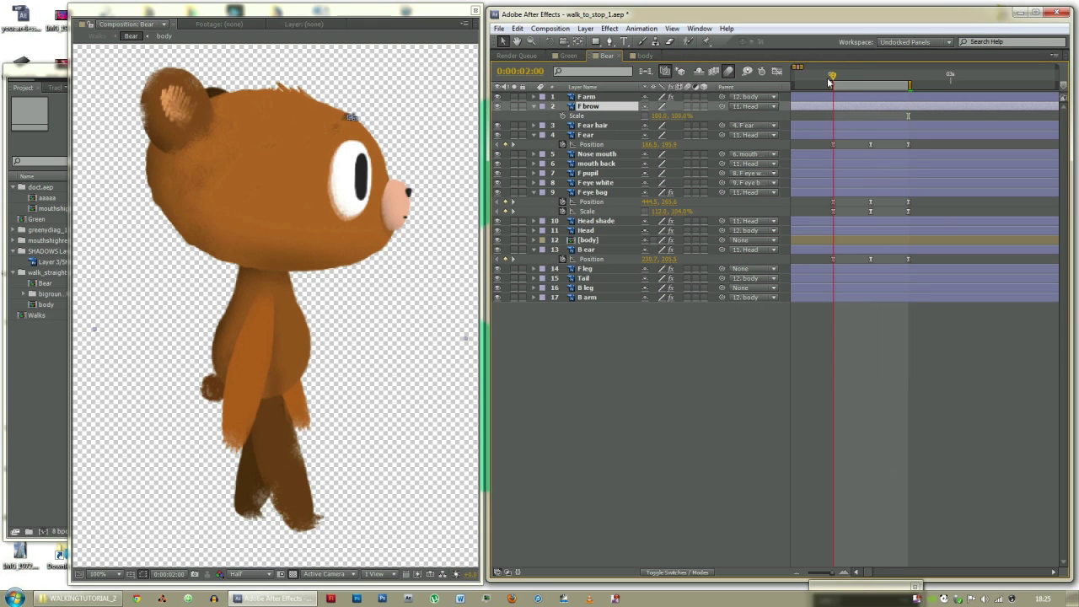
left_click(563, 116)
key("space")
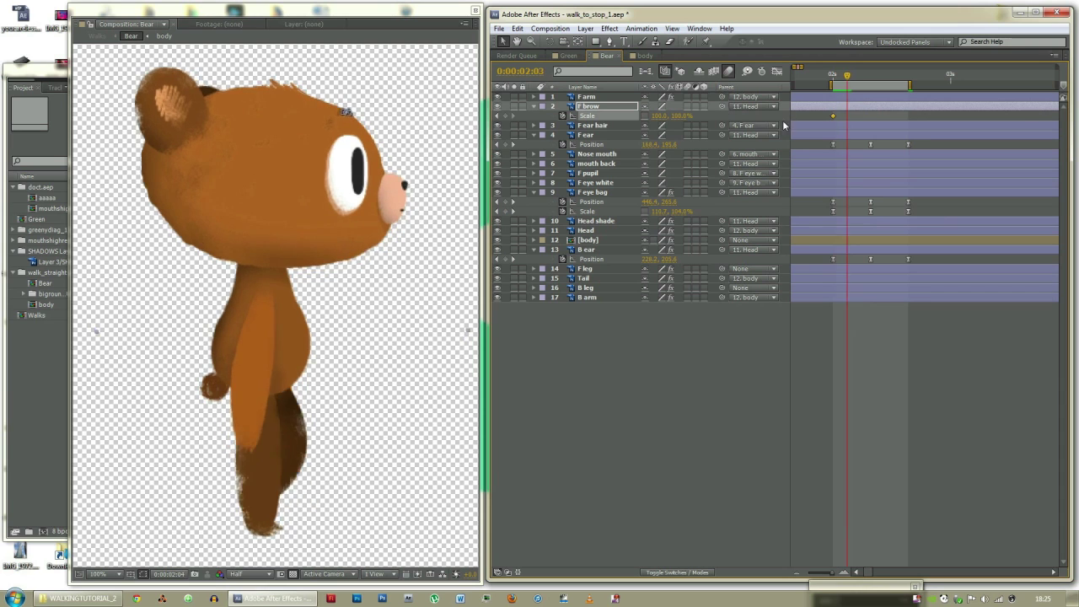
key("shift+p")
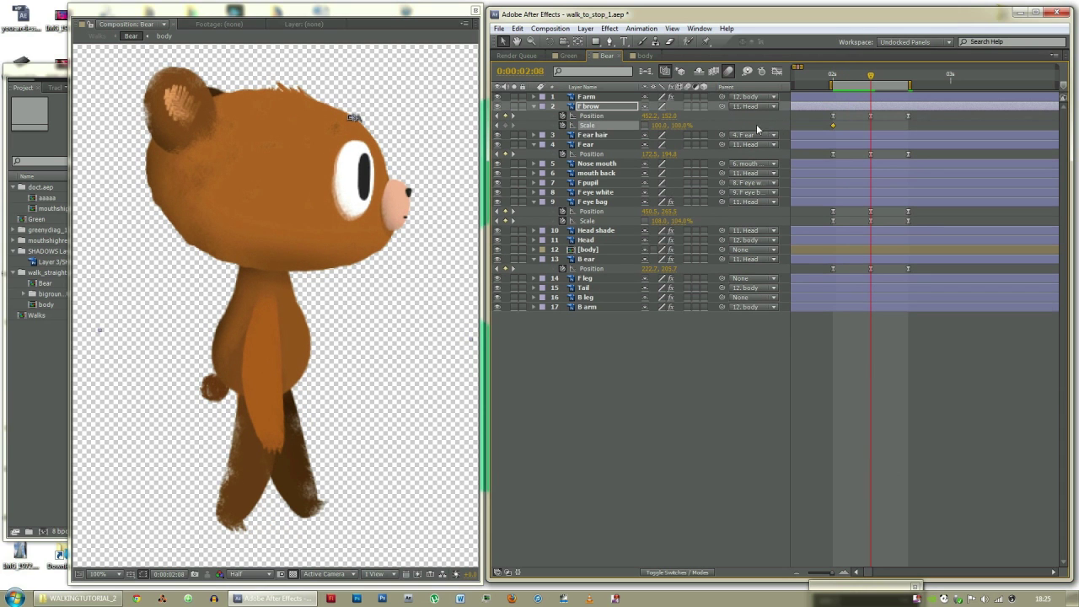
mouse_move(663, 130)
left_mouse_down()
mouse_move(679, 131)
mouse_move(655, 125)
left_mouse_up()
Copy the F brow's starting Scale keyframe to 0:00:02:16, ease all three keyframes, and return to 0:00:02:00
key("space")
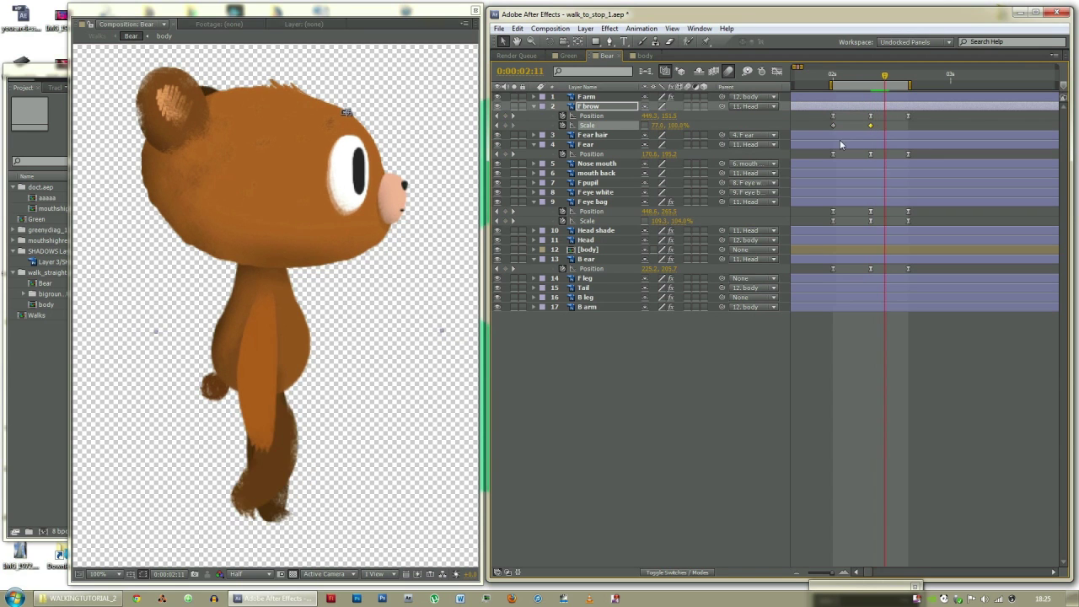
left_click(823, 120)
left_click(834, 125)
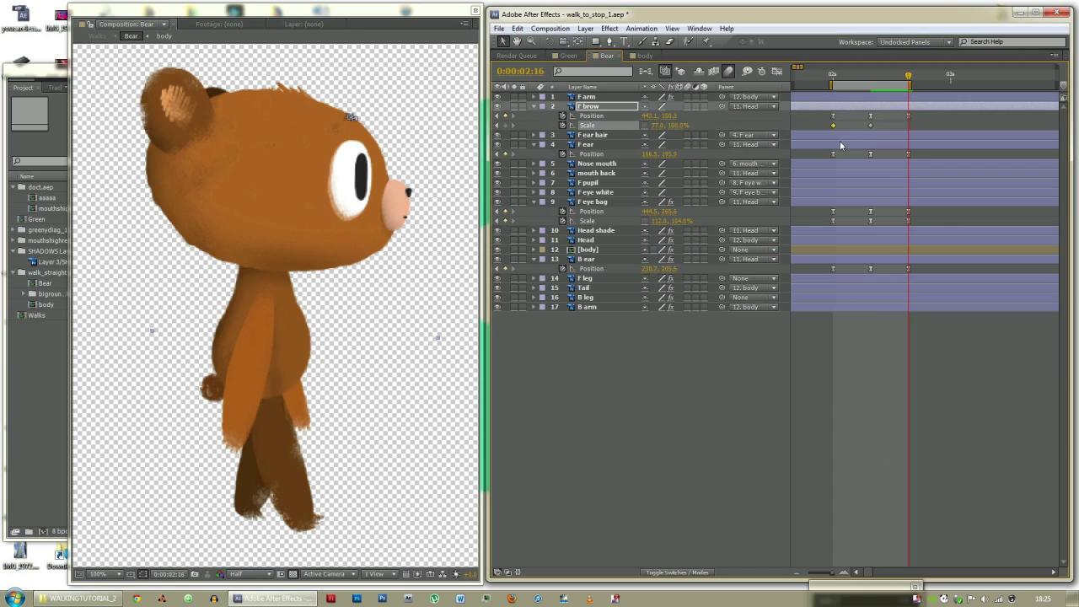
key("ctrl+c")
key("ctrl+v")
left_click_drag(824, 124, 917, 133)
left_click(886, 393)
mouse_move(830, 74)
left_mouse_down()
mouse_move(913, 74)
mouse_move(836, 70)
mouse_move(908, 67)
mouse_move(874, 56)
mouse_move(832, 74)
left_mouse_up()
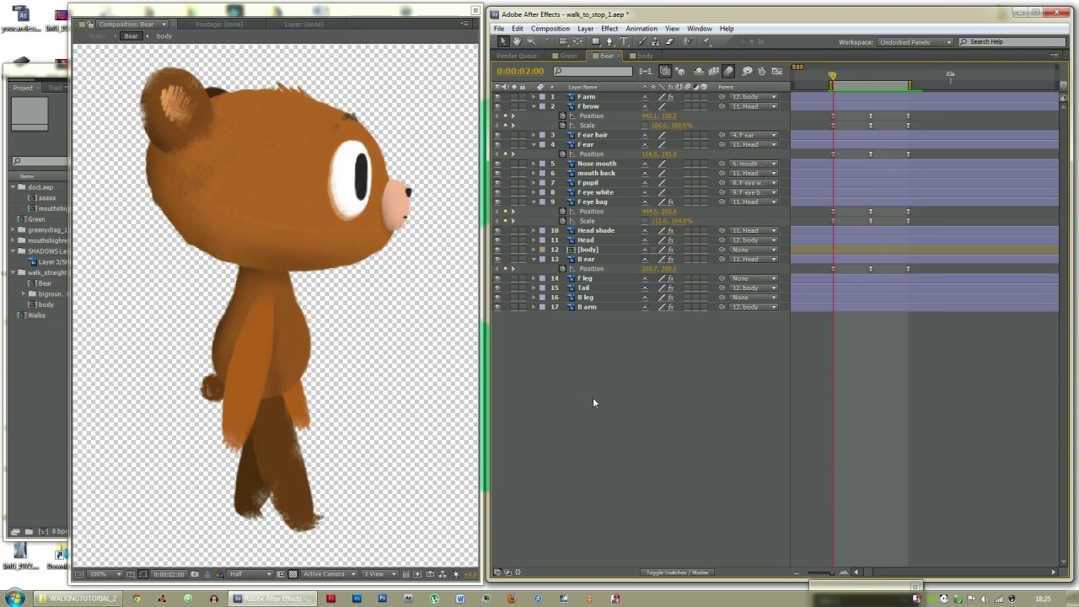
Keyframe the mouth back's Position at 0:00:02:00 and nudge it forward at 0:00:02:08
left_click(590, 230)
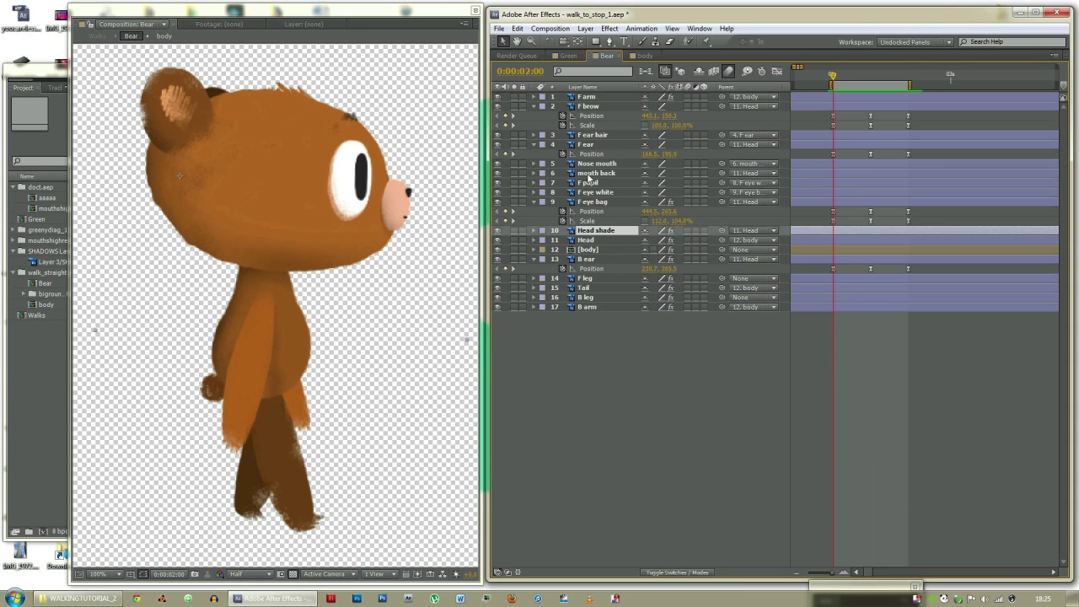
left_click(590, 174)
key("p")
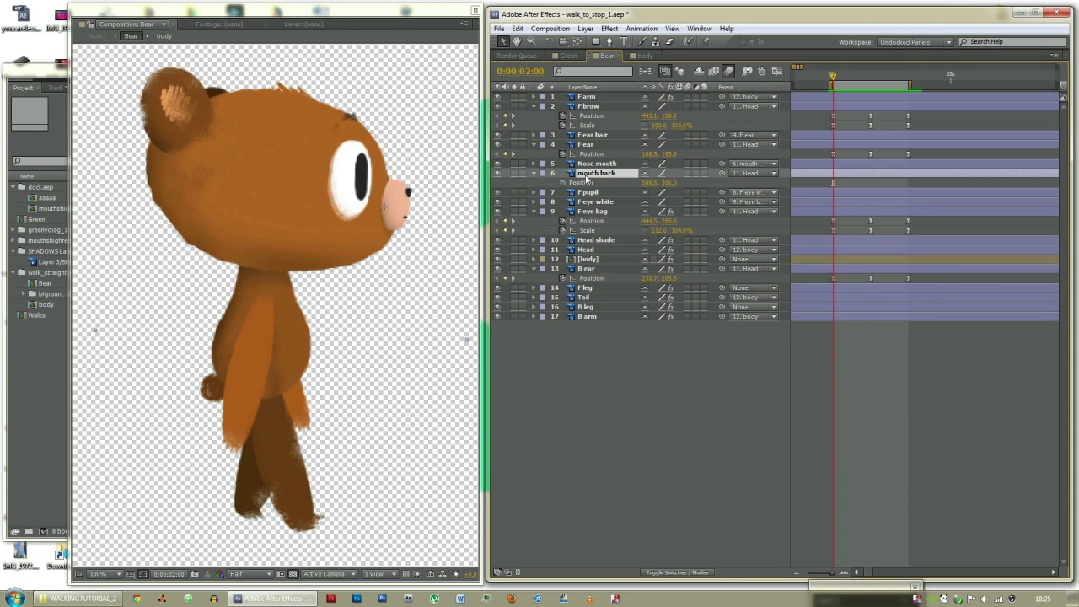
left_click(584, 183)
key("shift+Left")
key("shift+Left")
key("shift+Right")
left_click(562, 183)
key("Page_Down")
key("Page_Down")
key("Page_Down")
key("Page_Down")
key("Page_Down")
key("Page_Down")
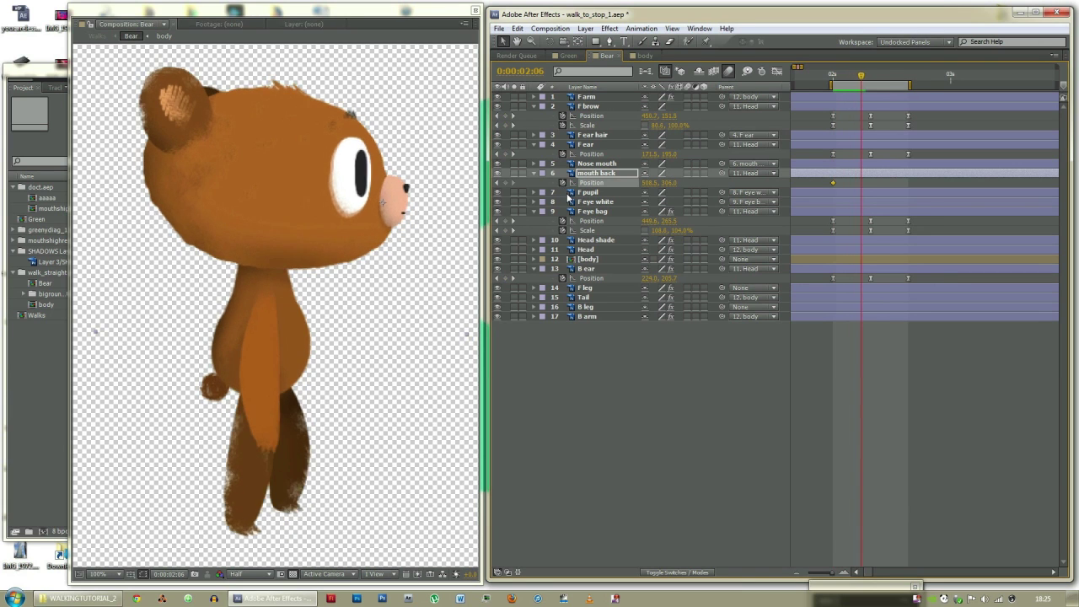
key("Page_Down")
key("Page_Down")
key("Right")
Copy the mouth back's starting Position keyframe to 0:00:02:16 and apply Easy Ease to all three keyframes
key("Page_Down")
key("Page_Down")
key("Page_Down")
key("Page_Down")
key("Page_Down")
key("Page_Down")
key("Page_Down")
key("Page_Down")
left_click_drag(820, 179, 924, 186)
key("ctrl+c")
key("ctrl+v")
key("F9")
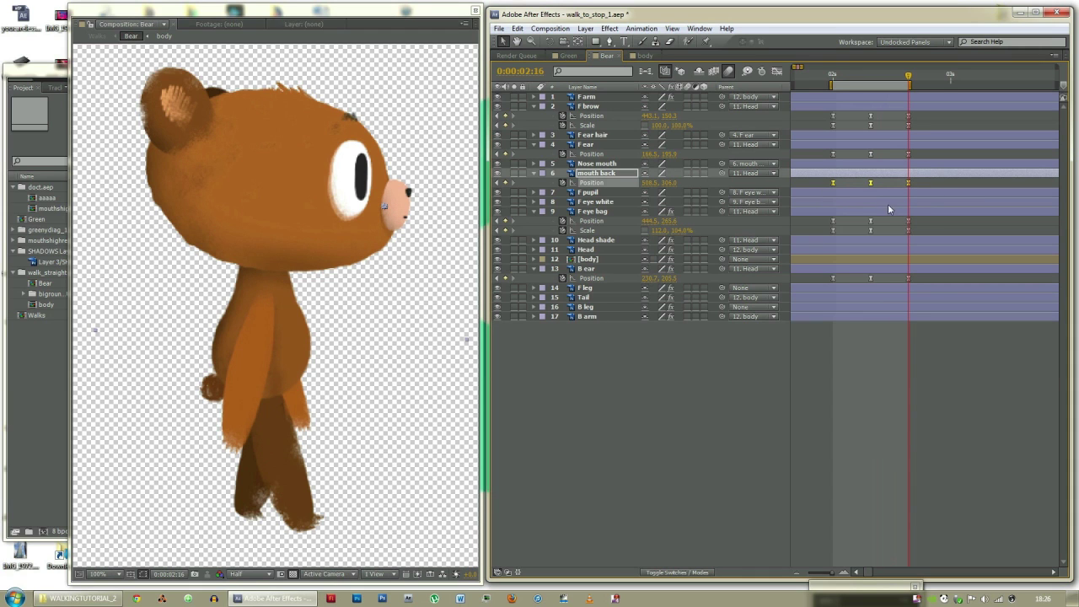
Keyframe the mouth back's Scale at 0:00:02:16 and set its horizontal scale to 98% at 0:00:02:08
left_click(587, 174)
key("s")
left_click(563, 183)
key("j")
left_click_drag(656, 182, 653, 192)
left_click(657, 184)
type("98")
key("Return")
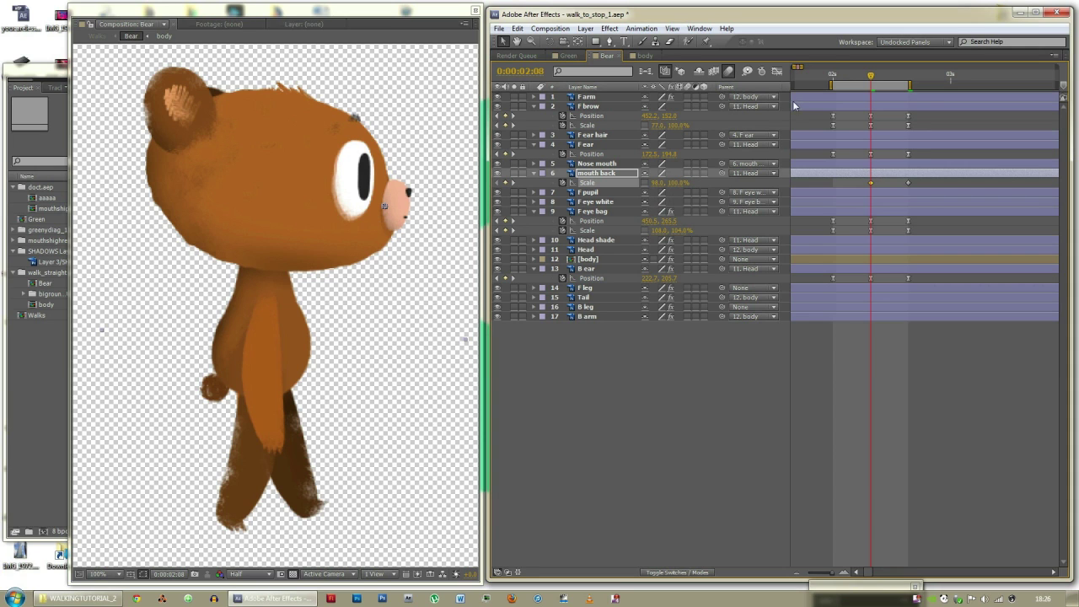
Copy the mouth back's last Scale keyframe to 0:00:02:00, ease all three keyframes, and collapse all layer properties
left_click(832, 76)
left_click(908, 182)
left_click(831, 183)
left_click_drag(823, 184, 932, 194)
key("F9")
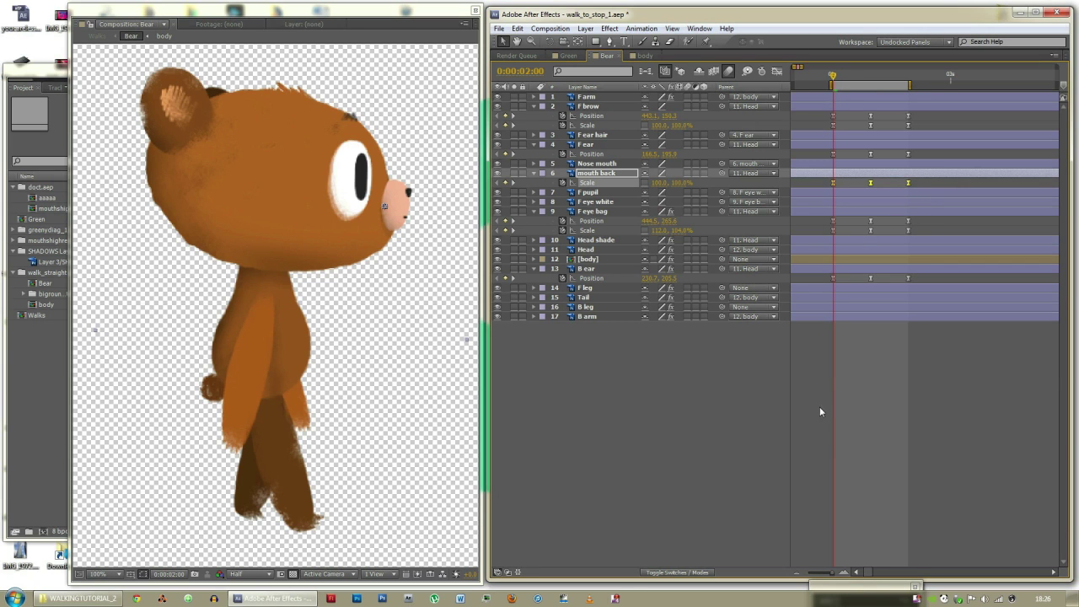
left_click(819, 411)
key("u")
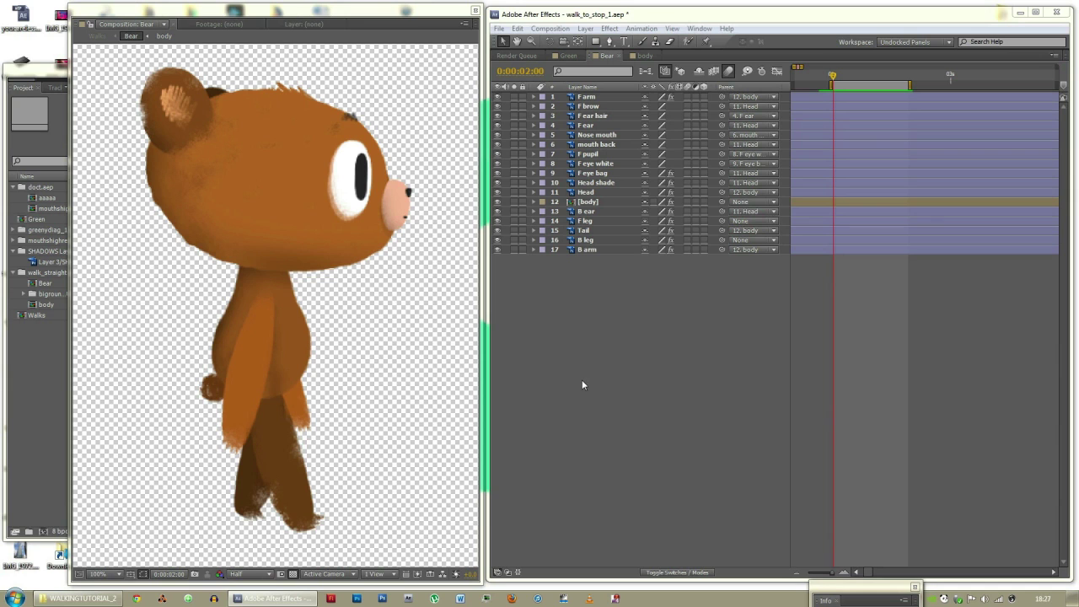
Keyframe the F ear hair's Position at 0:00:02:00 and nudge the hair forward at 0:00:02:08
mouse_move(832, 76)
left_mouse_down()
mouse_move(908, 73)
mouse_move(826, 68)
mouse_move(913, 69)
mouse_move(832, 70)
left_mouse_up()
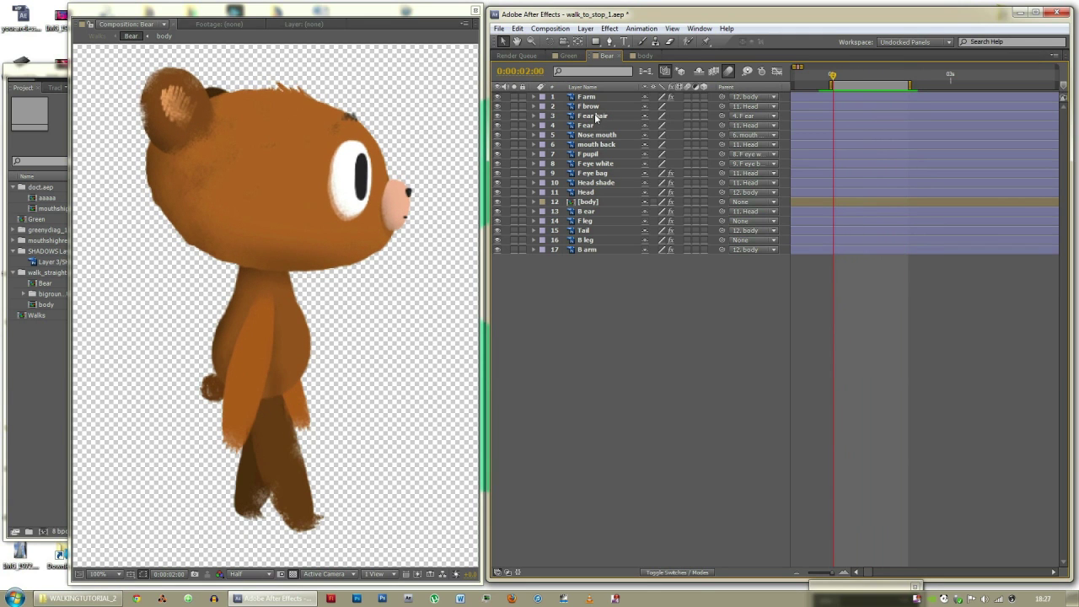
left_click(596, 118)
key("p")
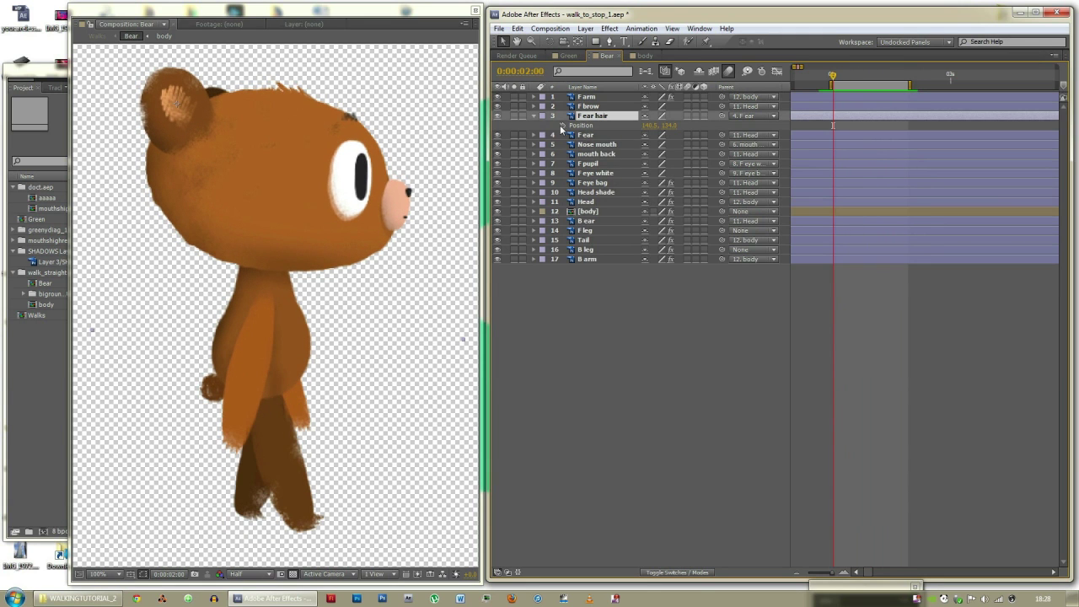
left_click(562, 125)
key("space")
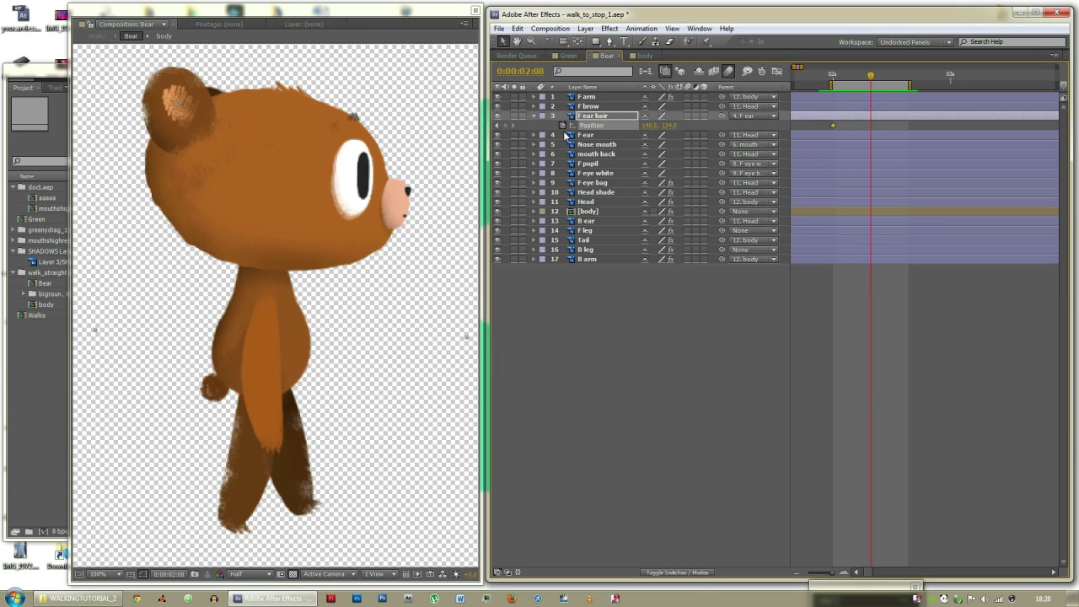
key("Right")
key("space")
Copy the F ear hair's starting Position keyframe to 0:00:02:16, ease all three keyframes, and return to 0:00:02:00
left_click(833, 125)
key("ctrl+c")
key("ctrl+v")
left_click_drag(896, 133, 922, 133)
key("F9")
key("j")
key("j")
Keyframe the F ear's Rotation at 0:00:02:00 and 0:00:02:08
left_click(587, 135)
key("r")
left_click(562, 145)
key("Page_Down")
key("Page_Down")
key("Page_Down")
key("Page_Down")
key("Page_Down")
key("Page_Down")
key("Page_Down")
key("Page_Down")
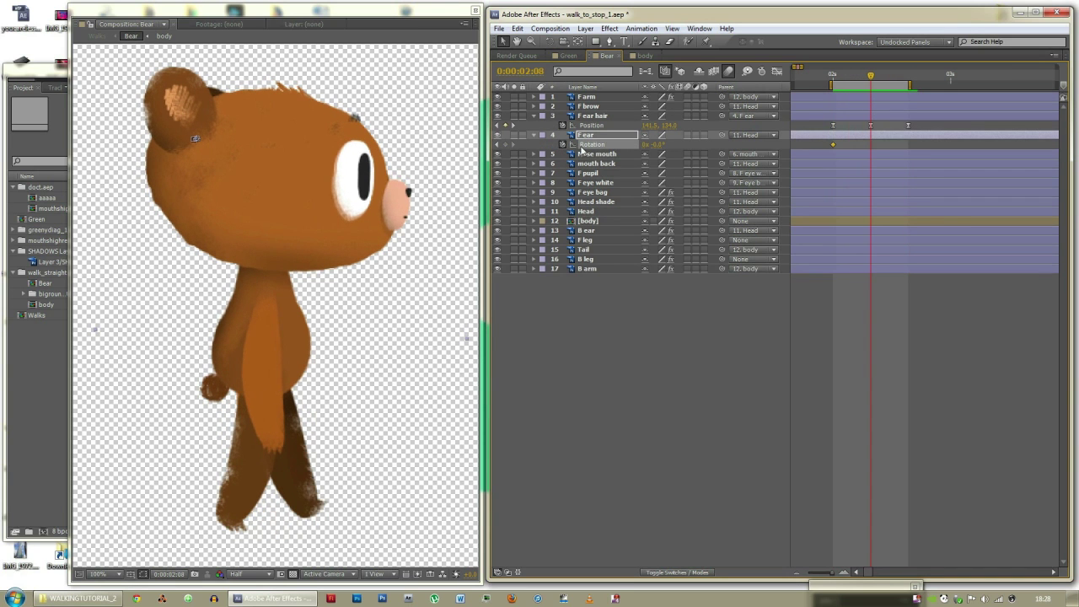
left_click(505, 144)
Set the F ear's Rotation to -1° at 0:00:02:00 and preview the motion
key("Page_Up")
key("Page_Up")
key("Page_Up")
key("Page_Up")
key("Page_Up")
key("Page_Up")
key("Page_Up")
key("Page_Up")
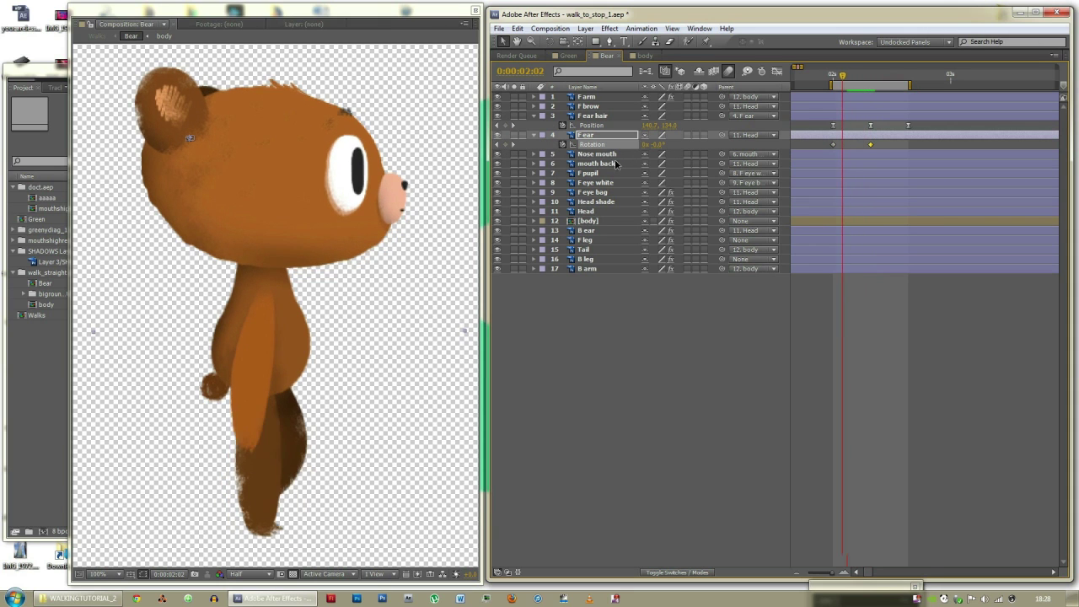
left_click_drag(658, 149, 657, 160)
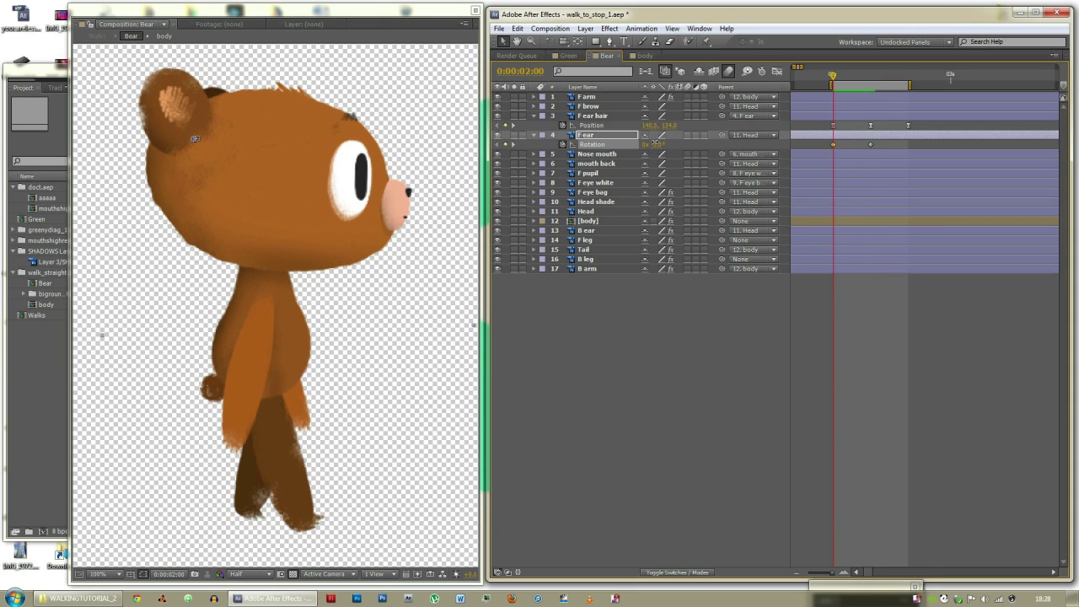
type("-1")
key("Return")
key("KP_0")
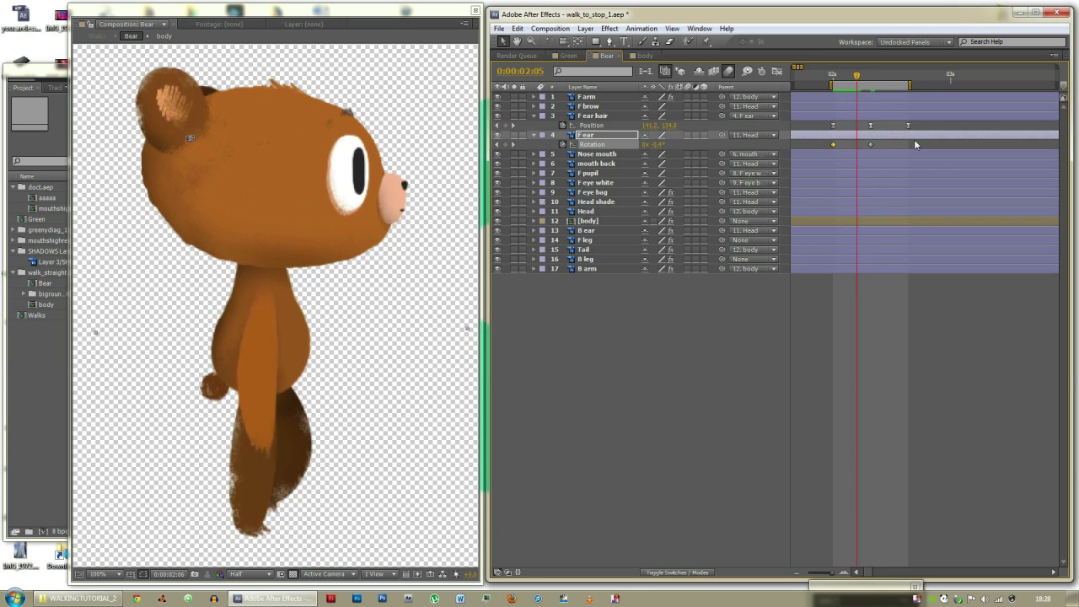
Copy the F ear's starting Rotation keyframe to 0:00:02:16, ease all three keyframes, and preview the loop
left_click(833, 144)
key("ctrl+c")
key("ctrl+v")
left_click_drag(831, 138, 925, 149)
key("F9")
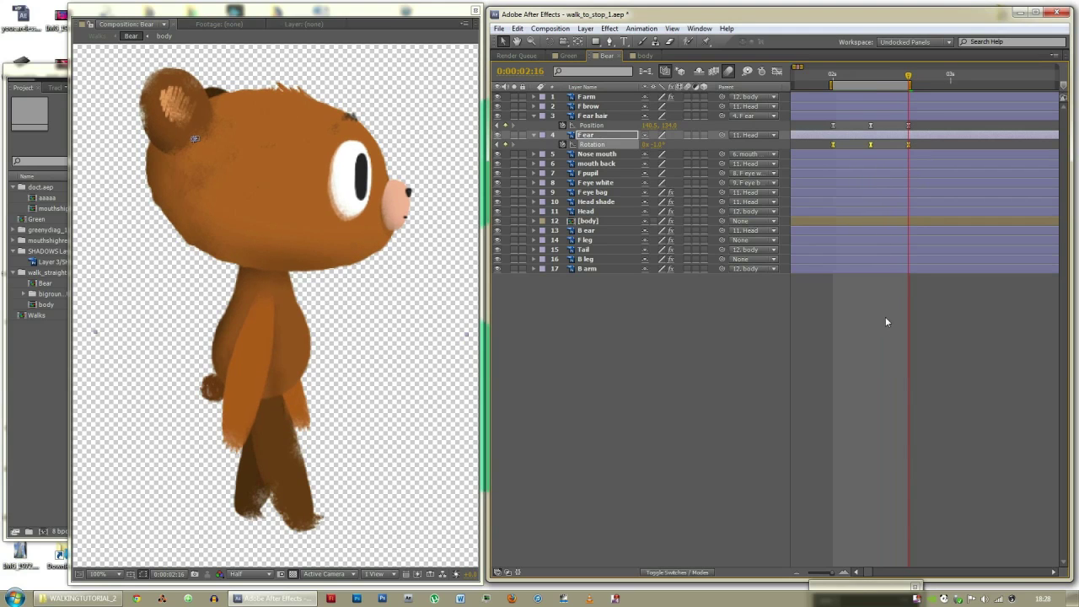
left_click(885, 321)
left_click_drag(833, 74, 850, 74)
key("space")
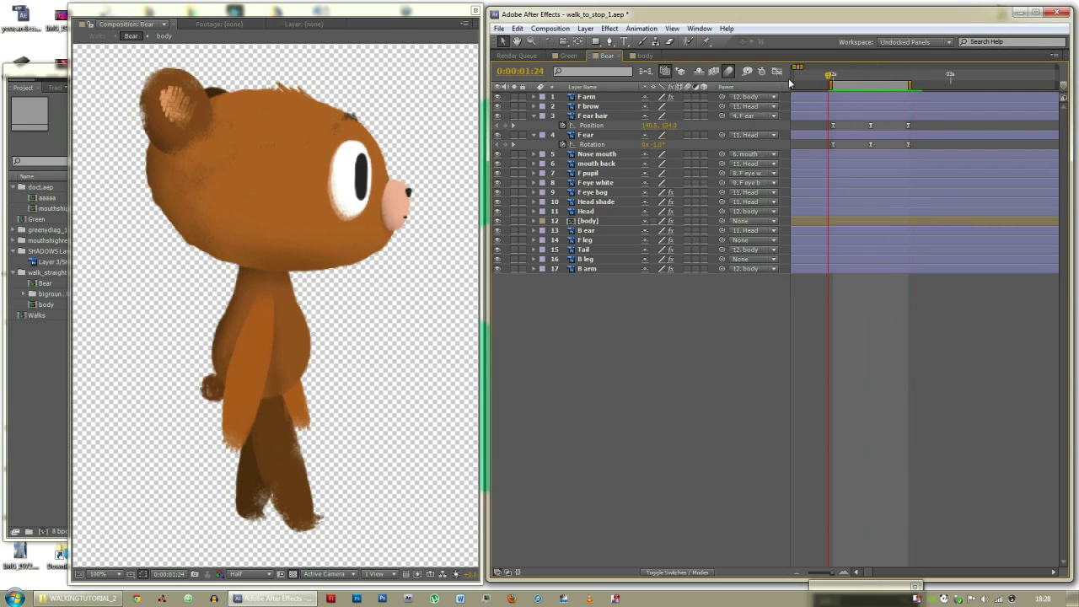
Keyframe the Nose mouth's Scale at 0:00:02:00 and 0:00:02:08
left_click(598, 155)
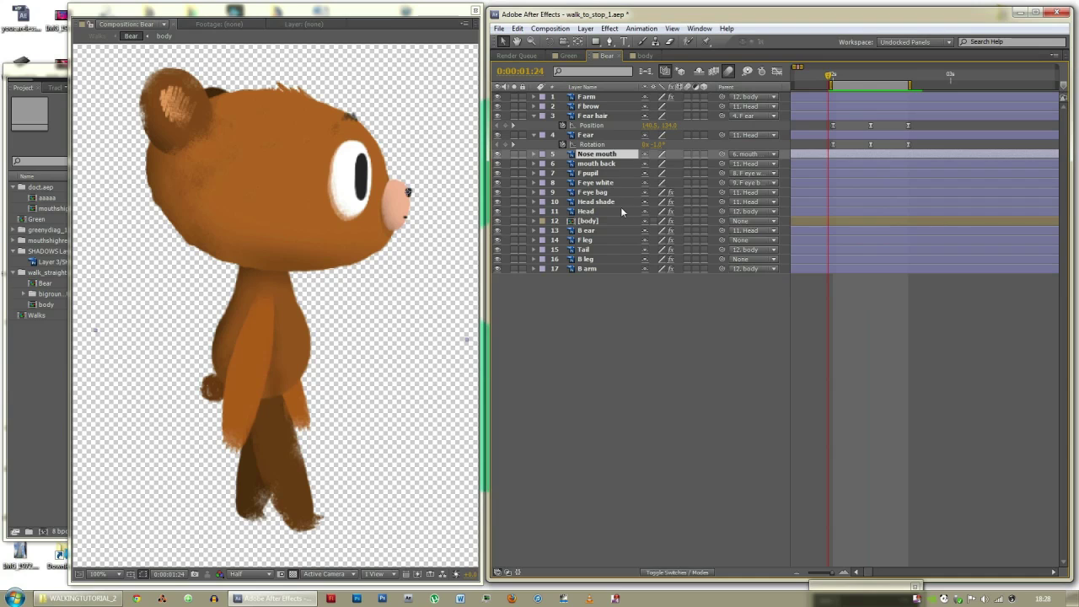
key("s")
left_click(562, 164)
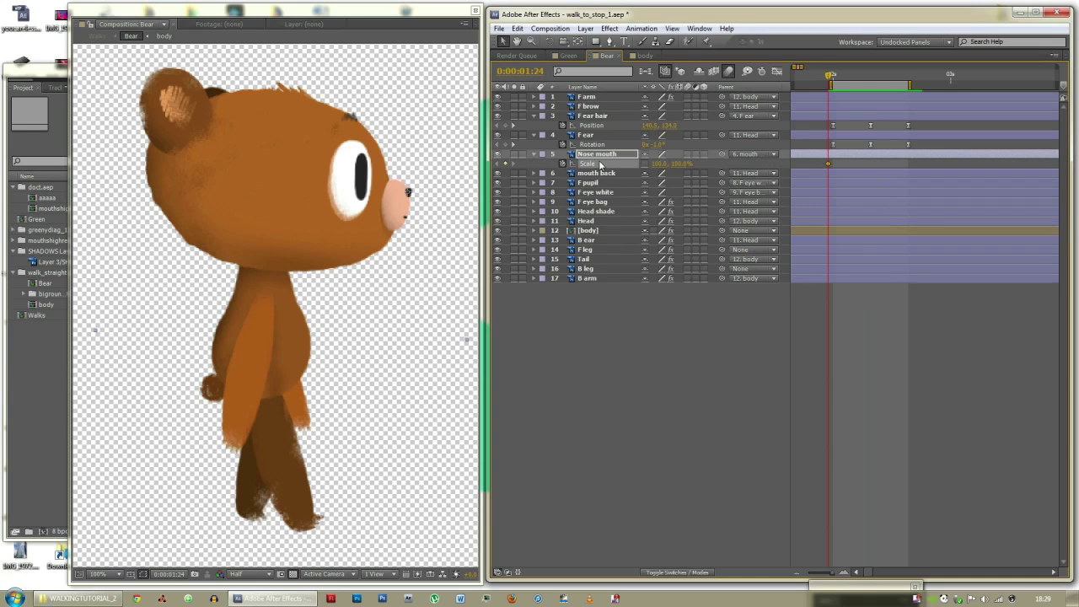
key("space")
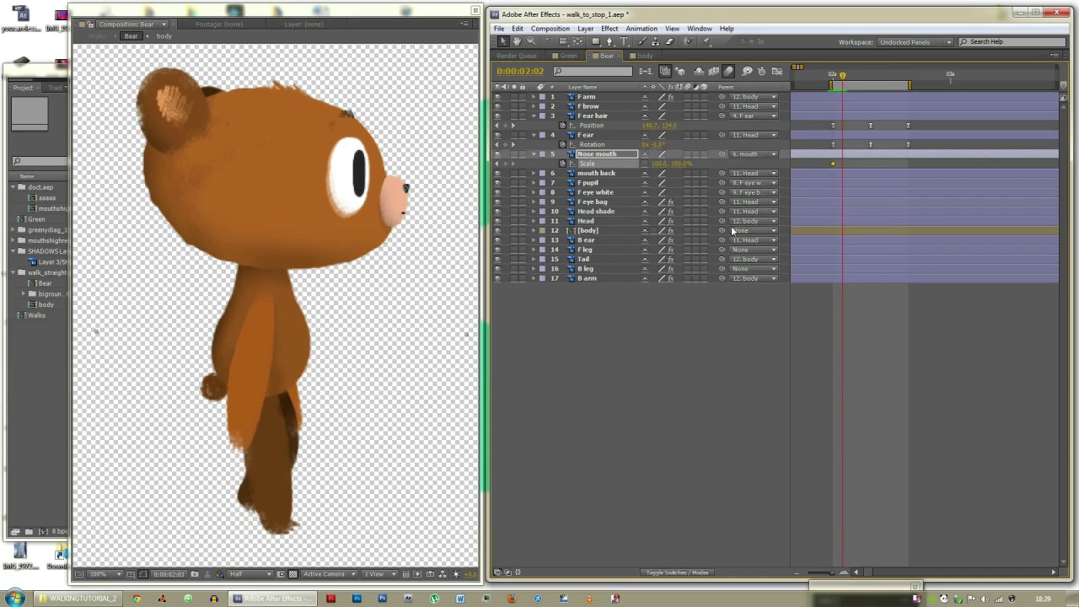
Copy the Nose mouth's starting Scale keyframe to 0:00:02:16, ease all three keyframes, and scrub through the loop
left_click(829, 166)
left_click(833, 163)
key("ctrl+c")
key("ctrl+v")
left_click_drag(827, 161, 931, 172)
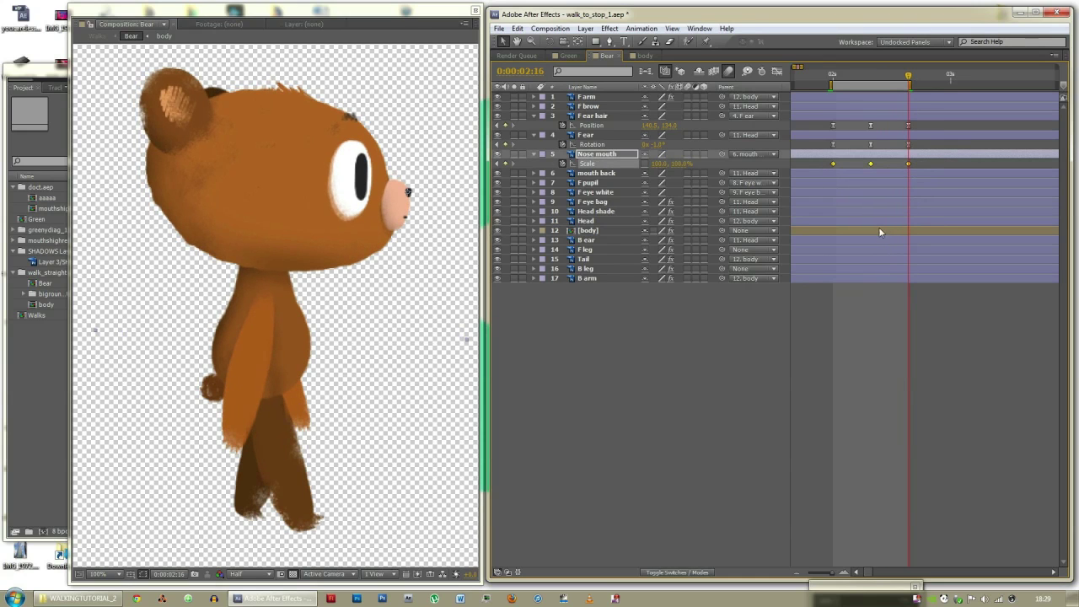
left_click(874, 305)
left_click_drag(833, 77, 892, 67)
mouse_move(864, 66)
left_mouse_down()
mouse_move(836, 57)
mouse_move(895, 60)
mouse_move(832, 64)
left_mouse_up()
Collapse all layer properties, reveal the Head's keyframes, and paste a copy of its Rotation keyframes from 0:00:02:16
left_click_drag(593, 380, 638, 422)
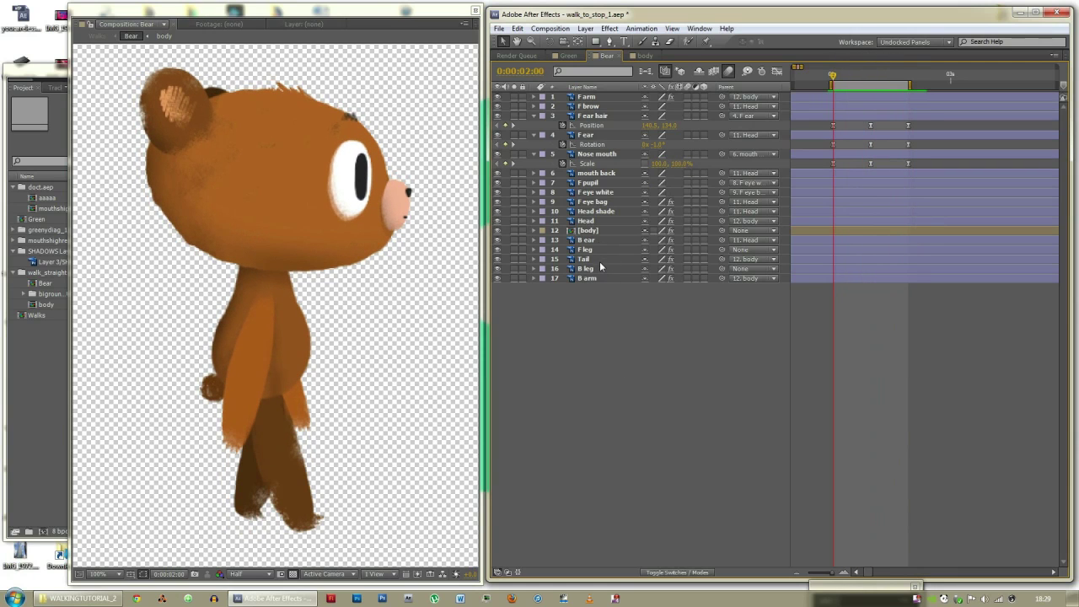
key("u")
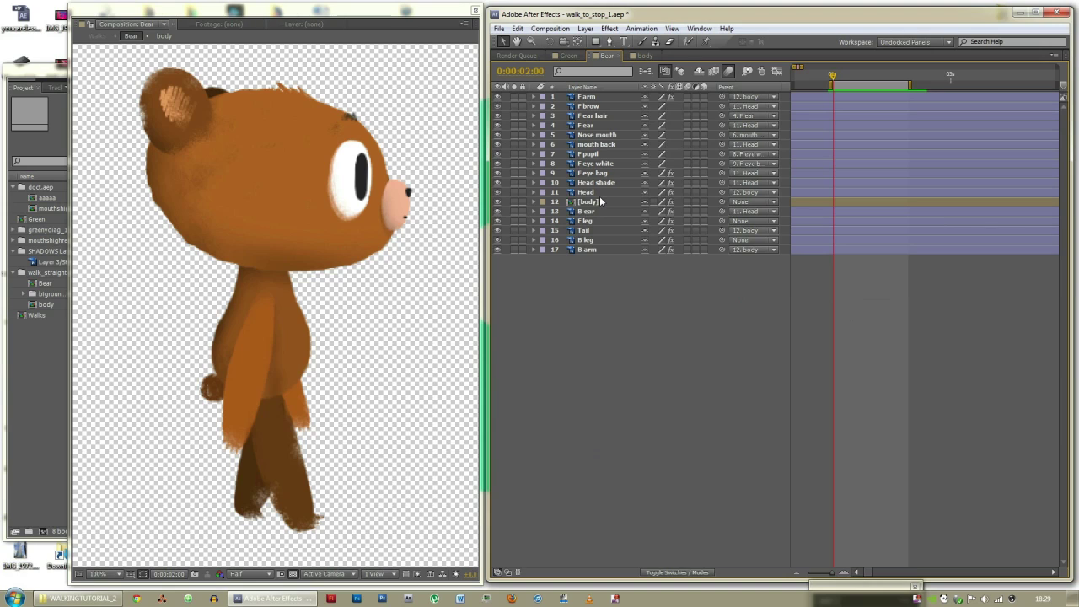
left_click_drag(585, 309, 659, 373)
left_click(590, 193)
key("u")
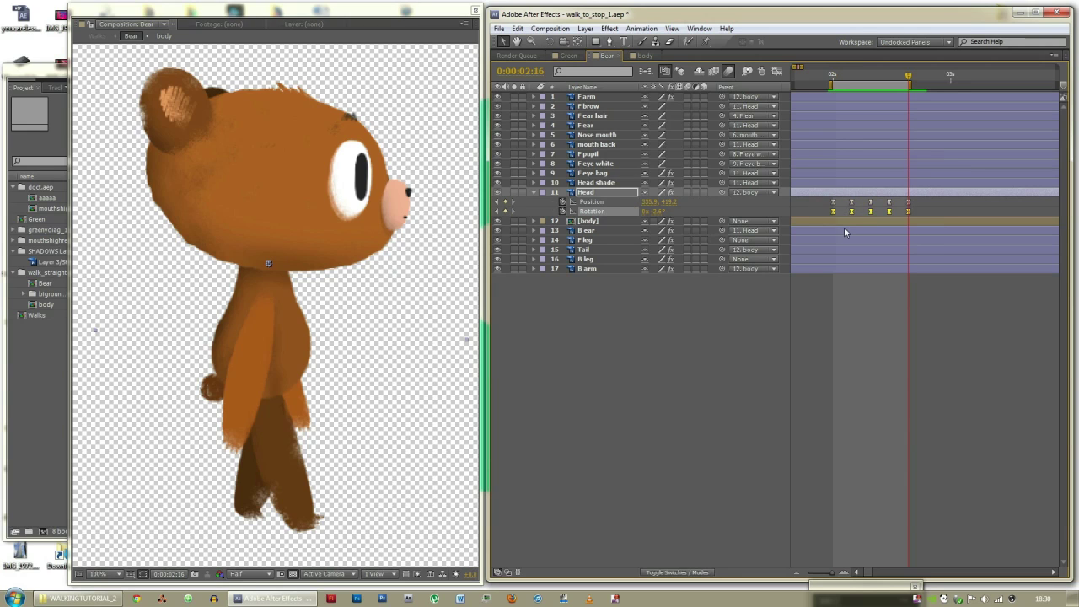
key("ctrl+v")
left_click_drag(823, 207, 995, 218)
left_click(831, 78)
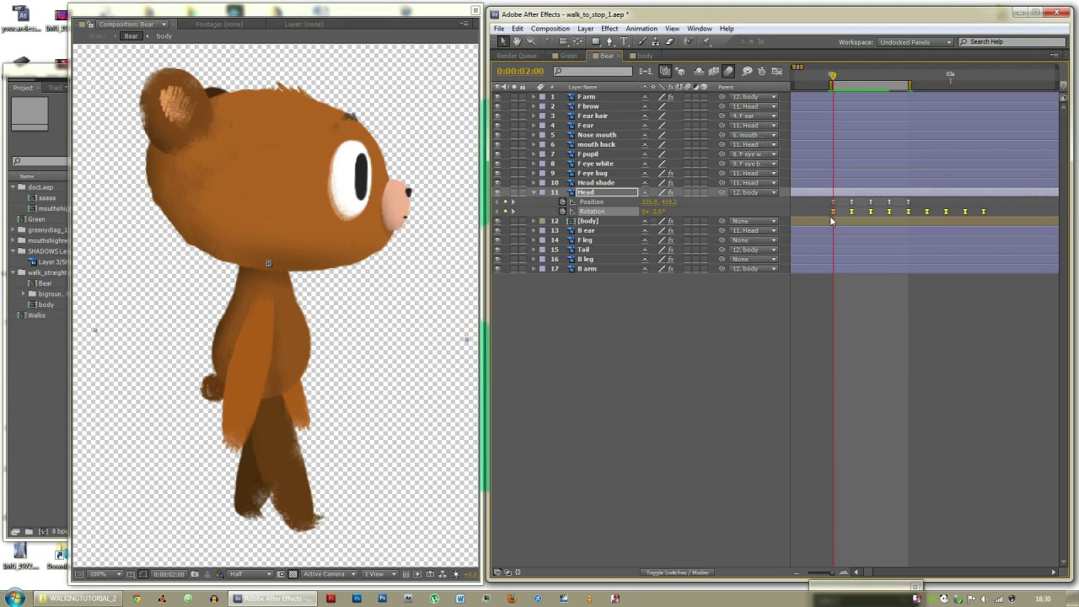
Shift all the Head's Rotation keyframes 16 frames earlier, offset them one frame later, and return to 0:00:02:00
left_click_drag(984, 212, 908, 216)
key("alt+Right")
left_click(760, 426)
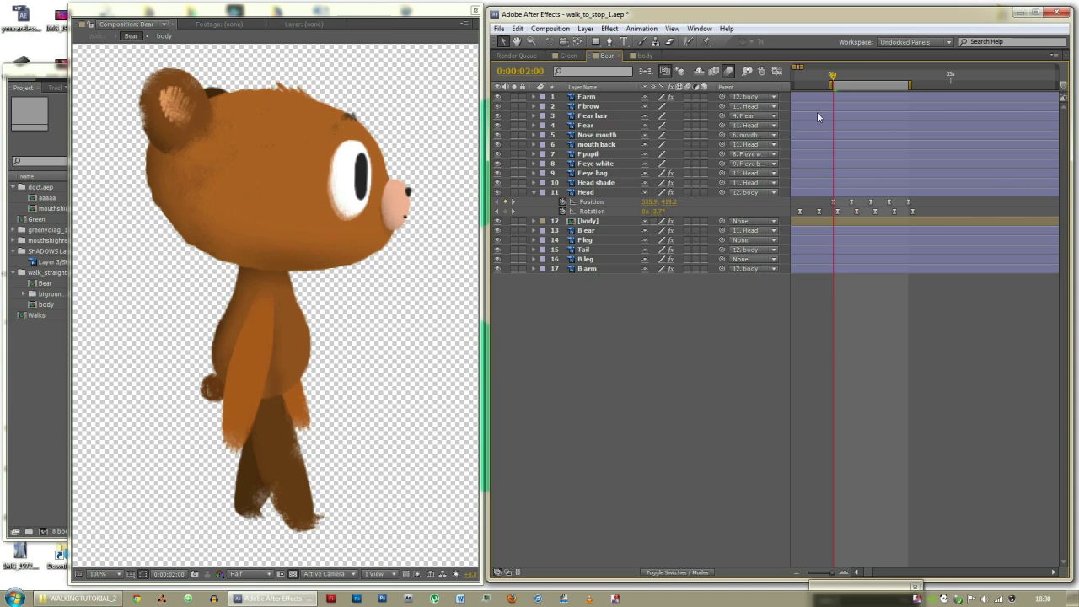
left_click(837, 76)
mouse_move(837, 76)
left_mouse_down()
mouse_move(915, 77)
mouse_move(833, 73)
left_mouse_up()
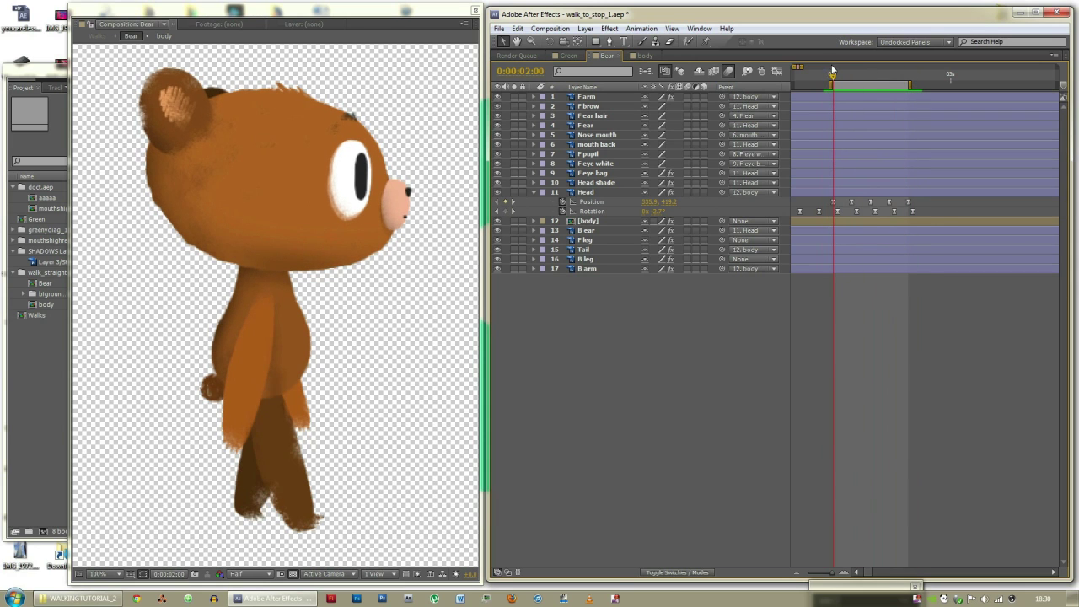
Keyframe the B leg's Position at 0:00:02:00 and nudge the leg forward at 0:00:02:08
left_click(601, 258)
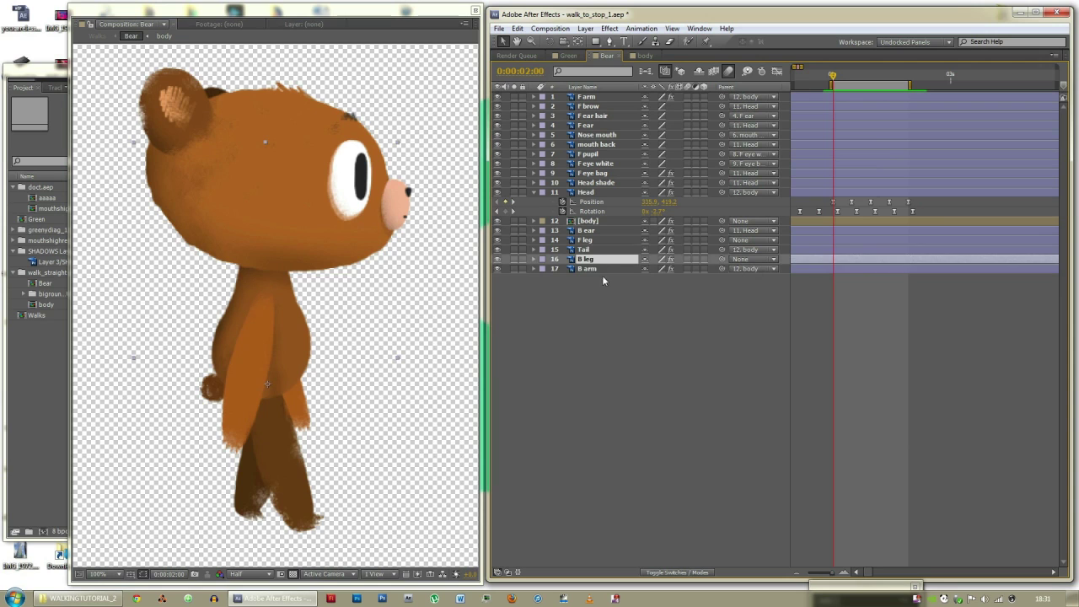
key("p")
left_click(563, 268)
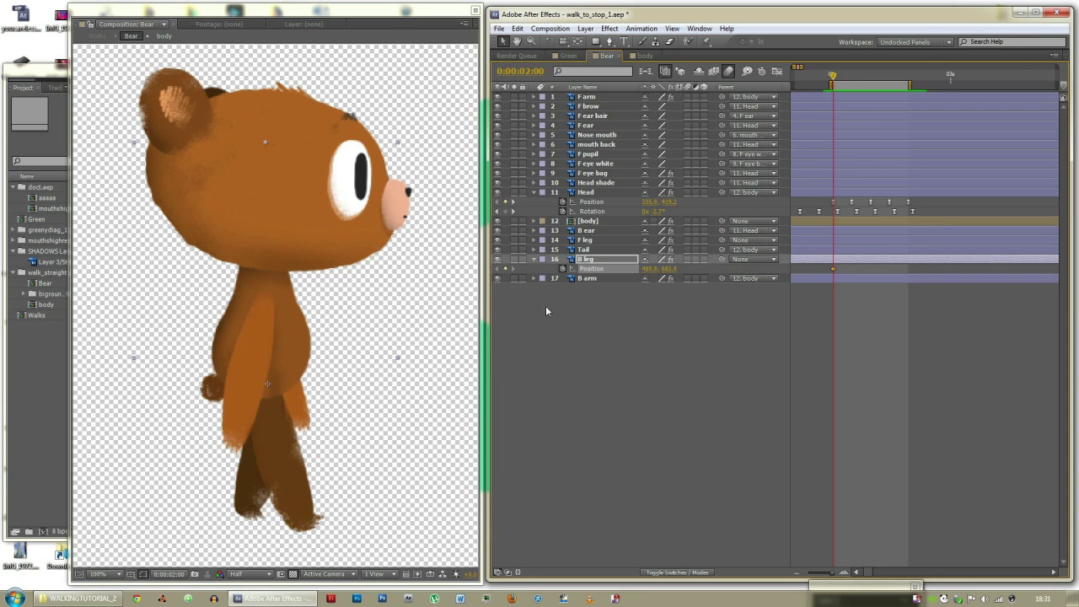
key("space")
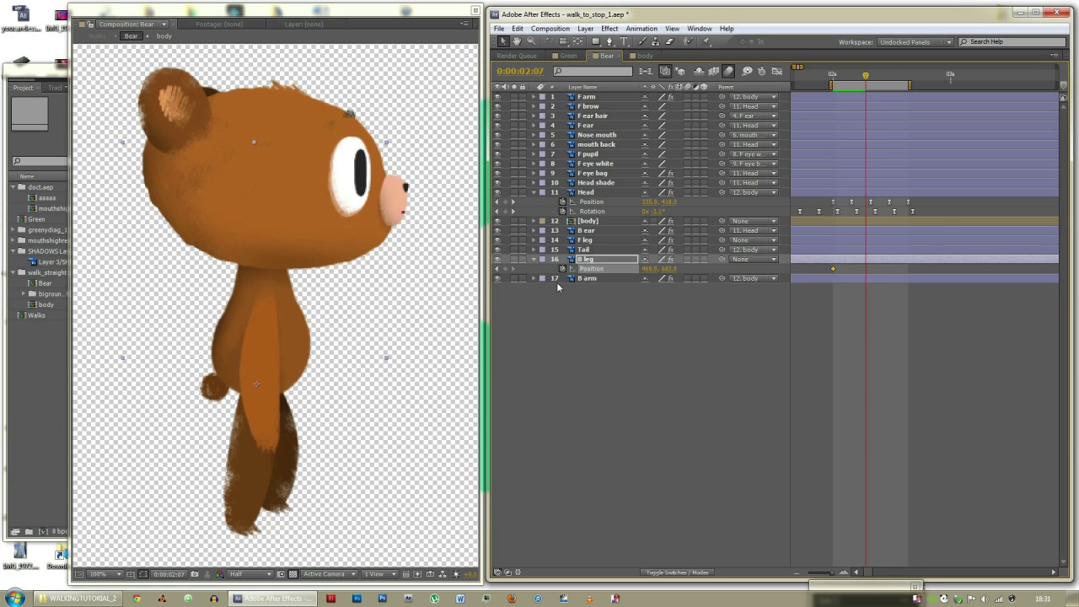
key("shift+Right")
key("shift+Right")
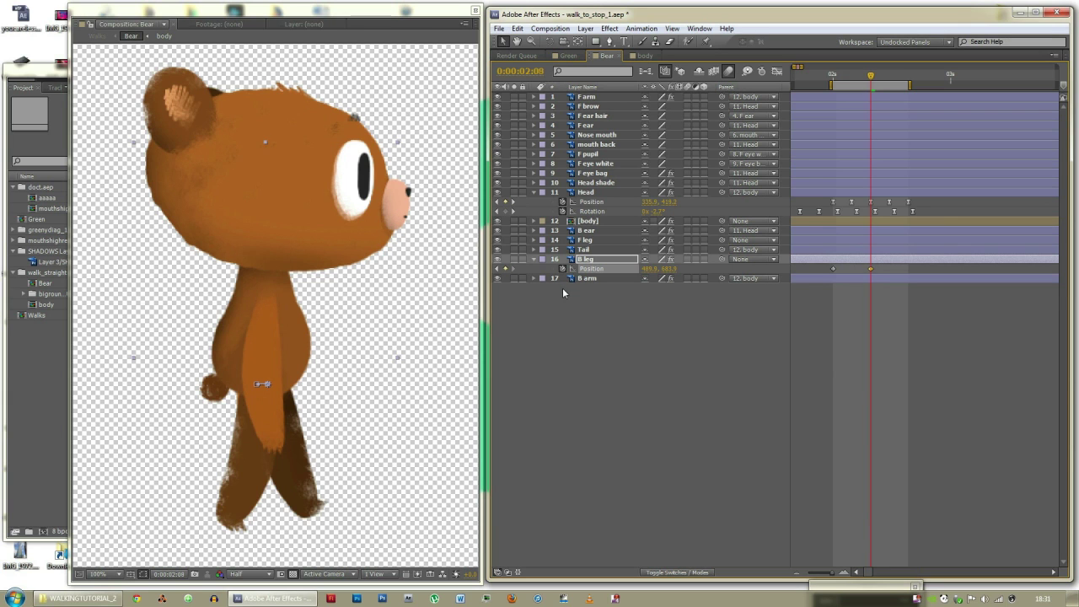
Nudge the B leg back to its starting Position at 0:00:02:16 and ease all three Position keyframes
key("Page_Down")
key("Page_Down")
key("Page_Down")
key("Page_Down")
key("Page_Down")
key("Page_Down")
key("Page_Down")
key("Page_Down")
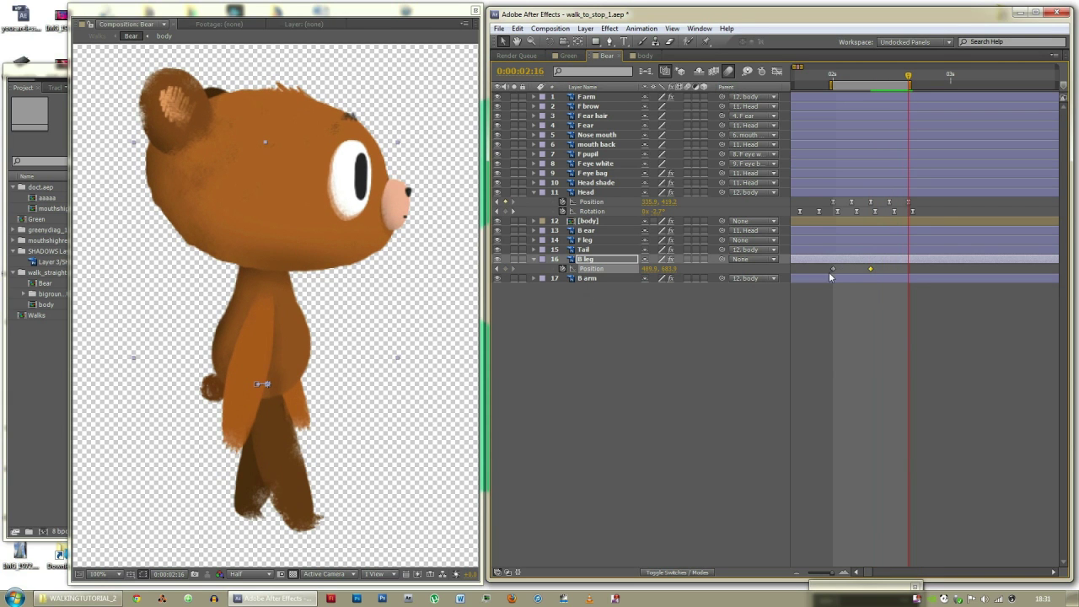
key("shift+Left")
key("shift+Left")
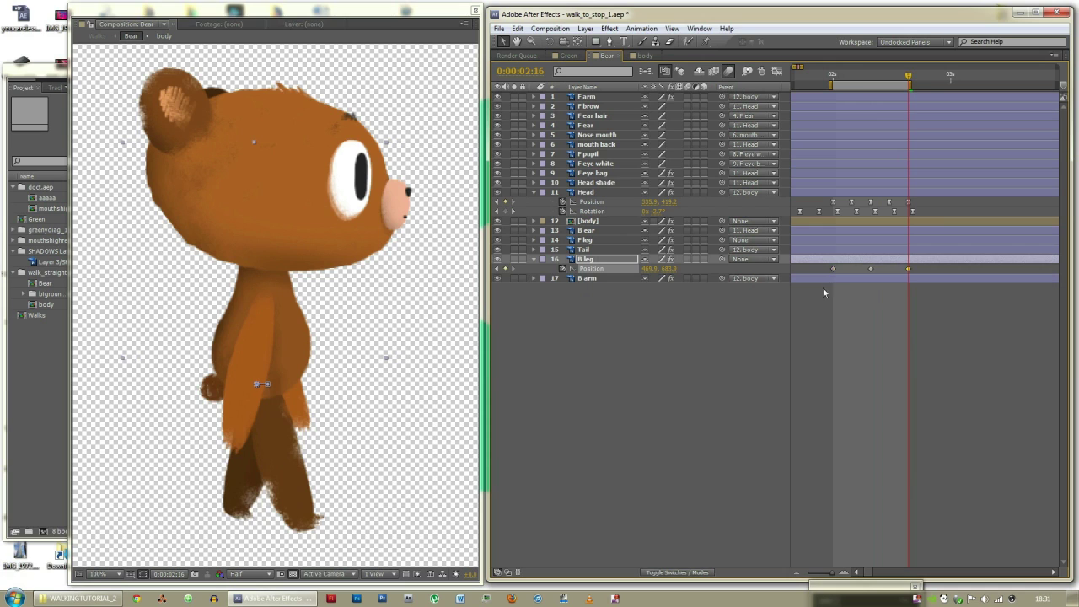
left_click_drag(824, 267, 918, 275)
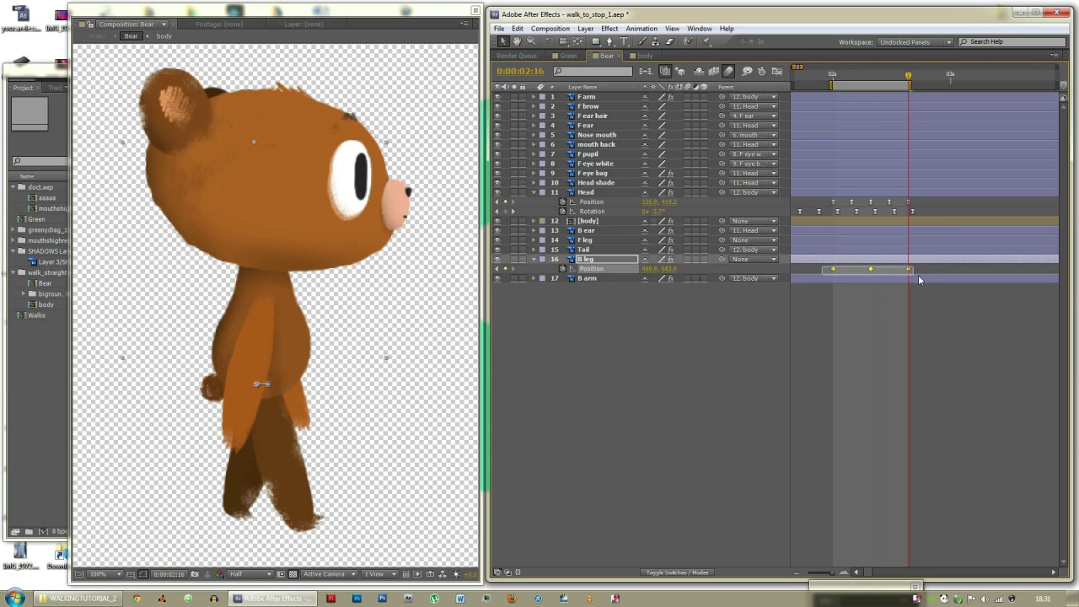
key("F9")
left_click(854, 364)
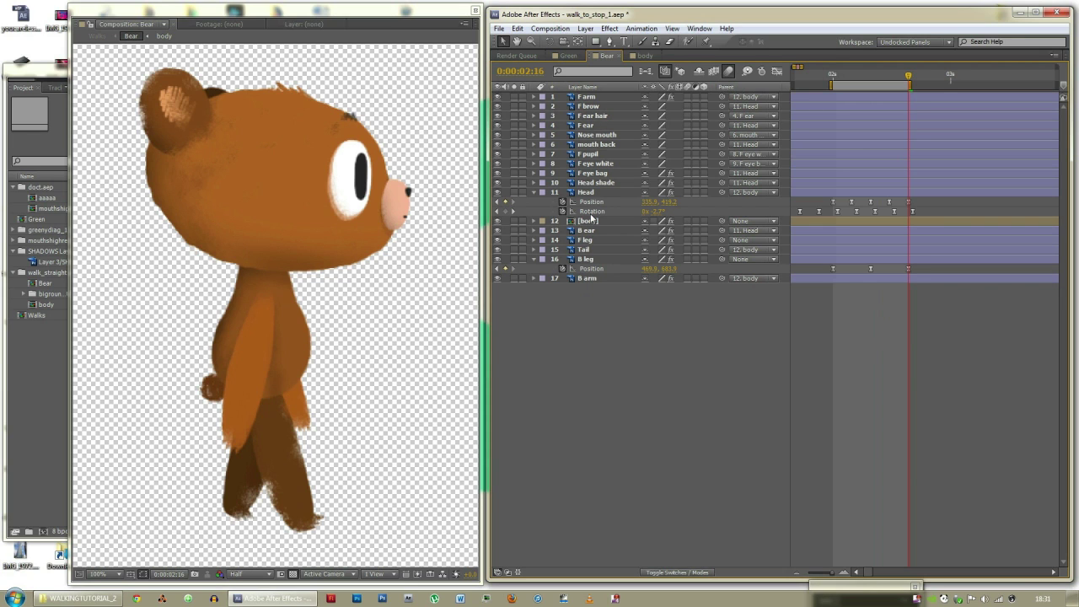
Reveal the F leg's Position, keyframe it at 0:00:02:00, and nudge the leg slightly forward
left_click(590, 242)
key("p")
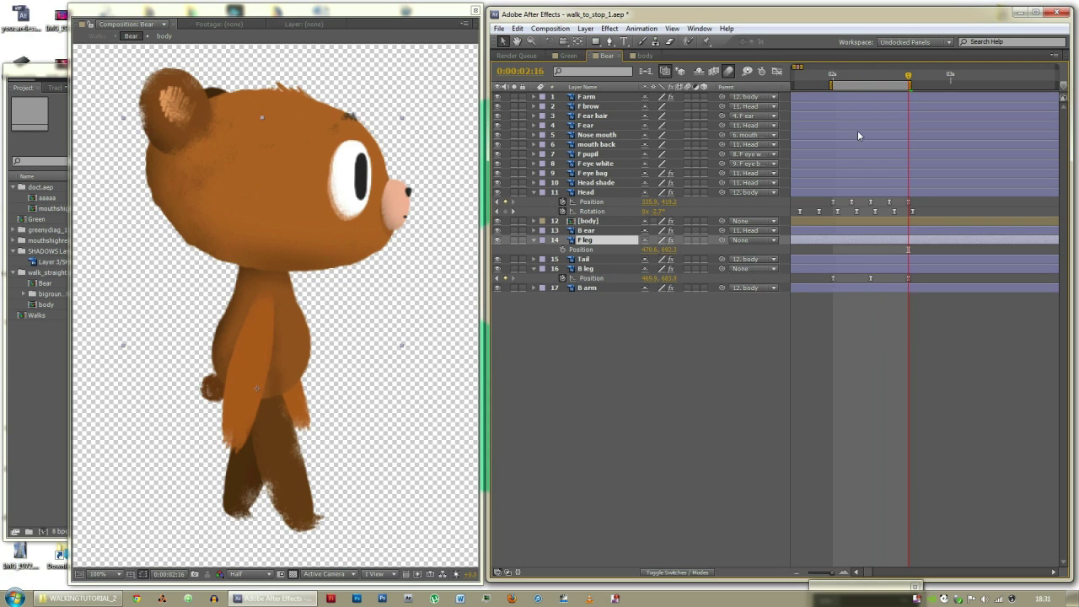
left_click(832, 77)
left_click(562, 249)
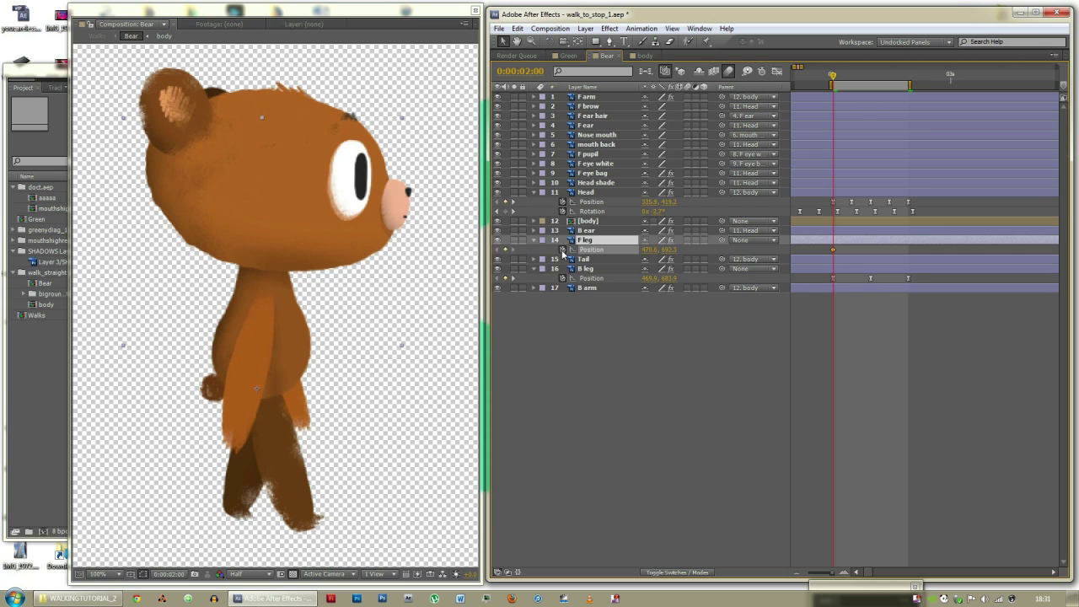
key("Right")
key("Right")
key("Right")
key("Right")
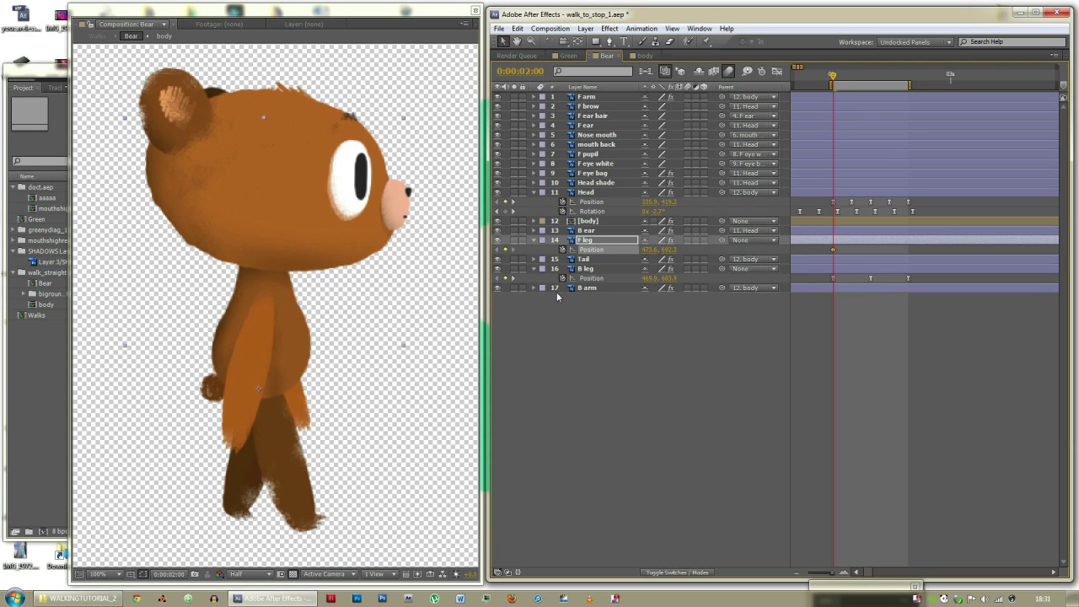
Add an F leg Position keyframe at 0:00:02:08 by nudging the leg backward
key("space")
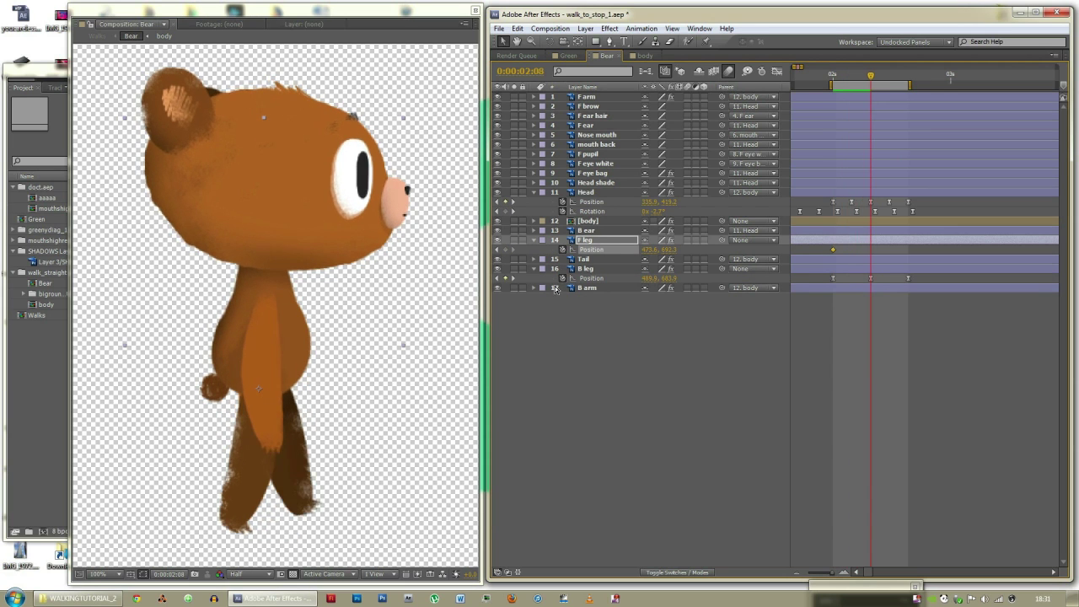
key("Left")
key("Left")
key("Left")
key("Left")
key("Left")
key("Left")
key("Left")
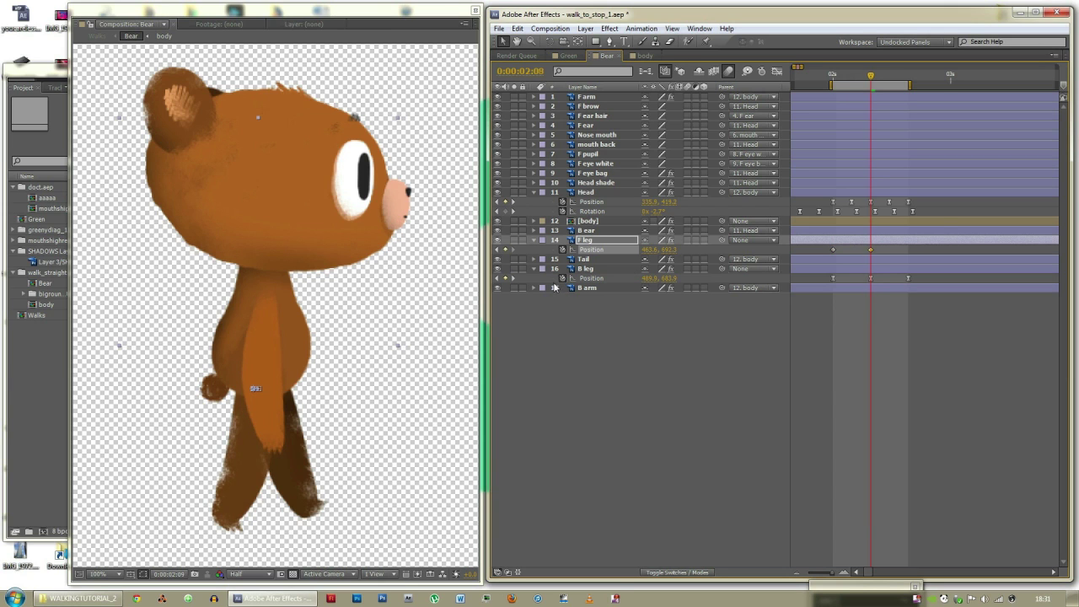
Match the F leg's Position at 0:00:02:16 to its starting keyframe and scrub through the loop
key("space")
left_click_drag(819, 250, 918, 262)
key("shift+Right")
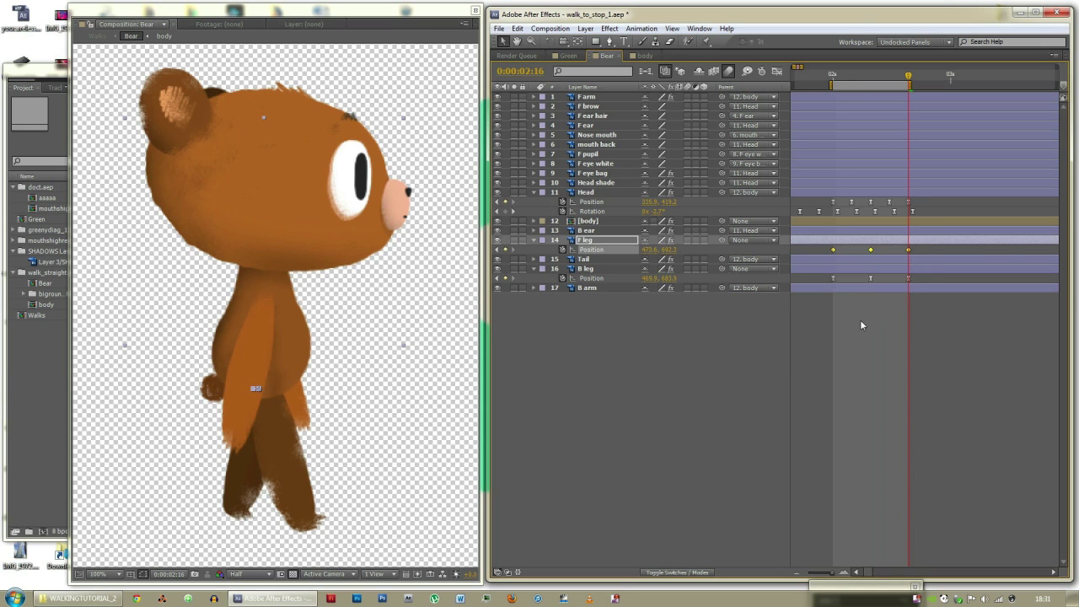
left_click(861, 325)
left_click_drag(833, 75, 910, 63)
Reveal the F arm's keyframes and paste a copy of its Puppet Pin 3 Position keyframes from 0:00:02:16
key("u")
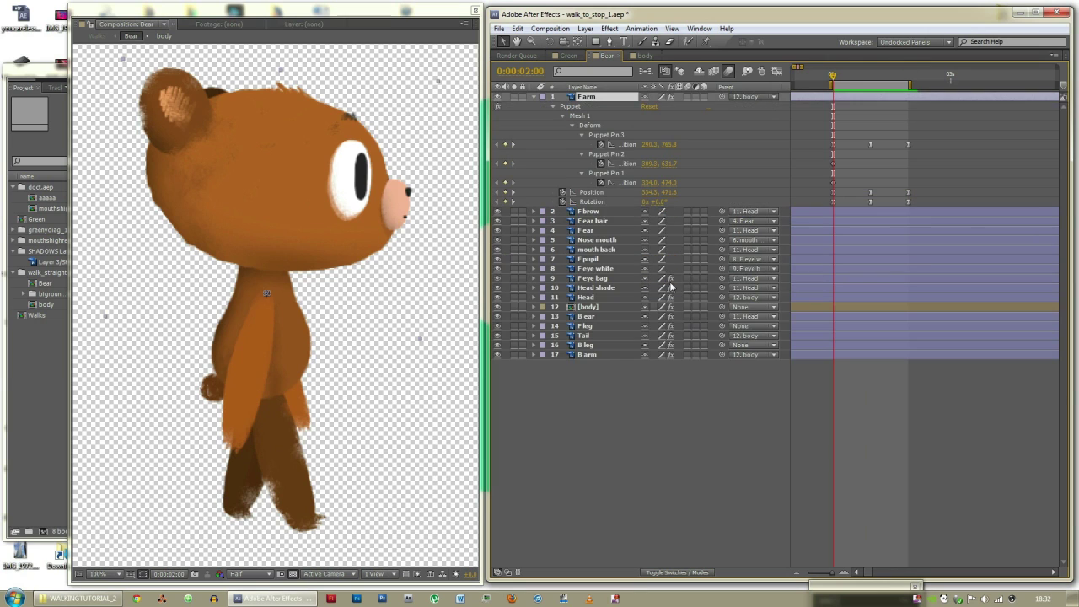
left_click(734, 450)
left_click_drag(819, 134, 924, 150)
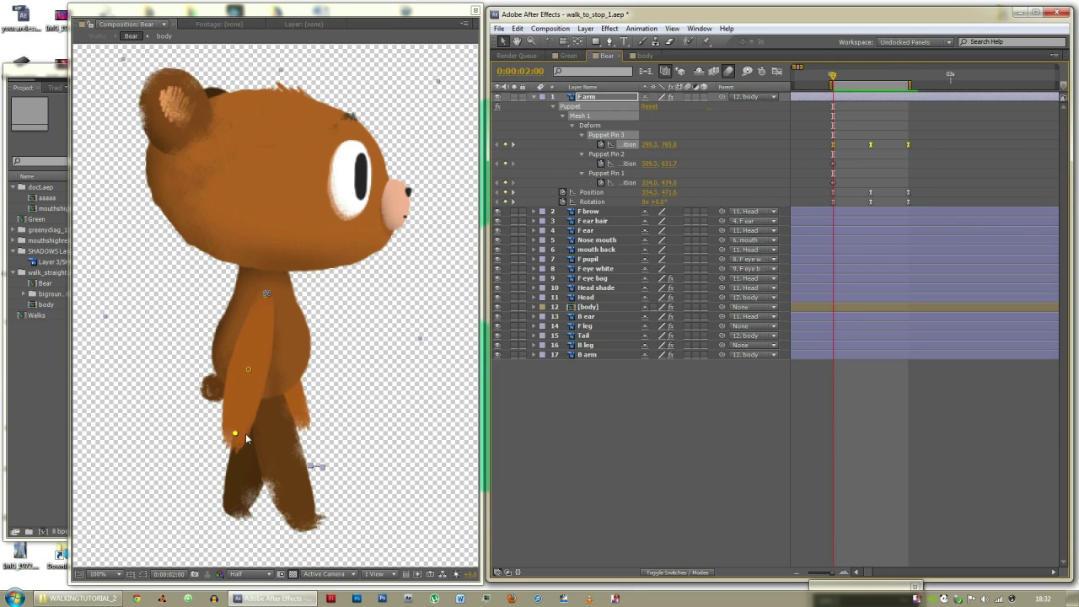
left_click(908, 77)
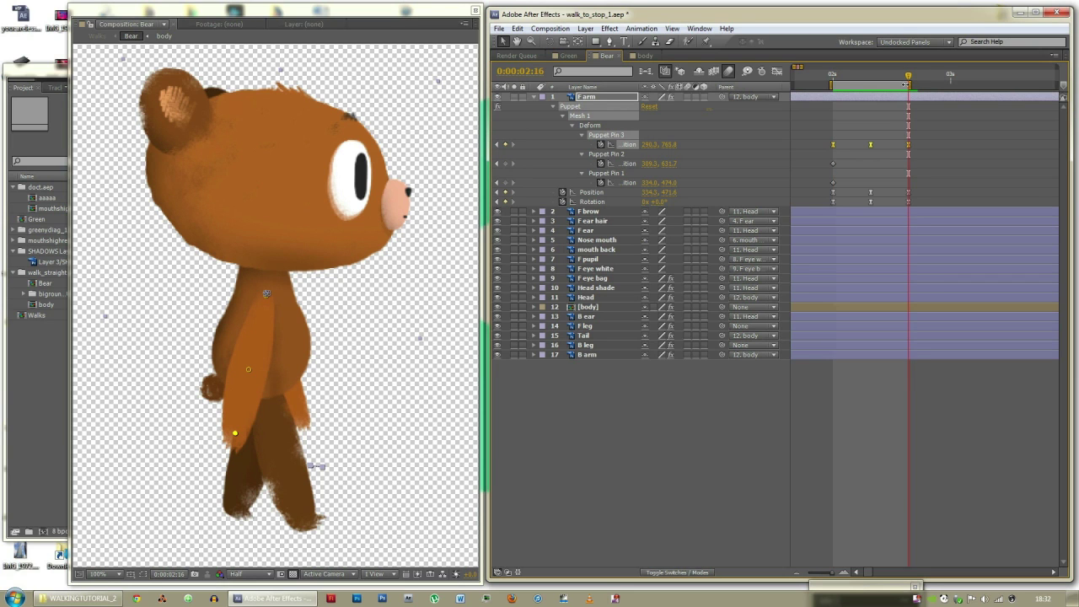
key("ctrl+v")
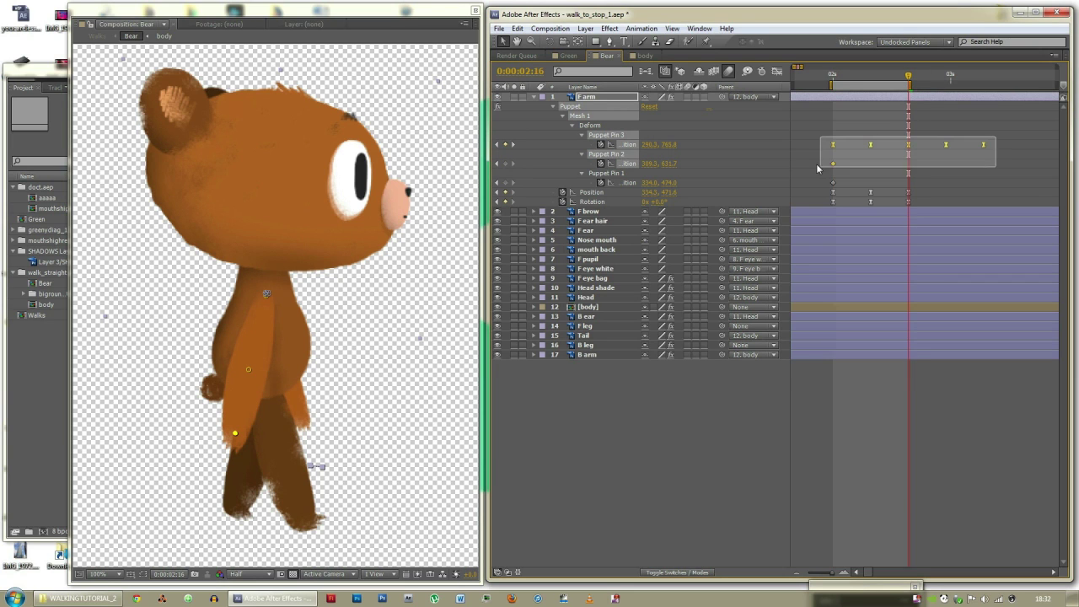
Shift the F arm's Puppet Pin 3 keyframes 16 frames earlier, offset them one frame later, and preview the loop
left_click_drag(907, 146, 832, 146)
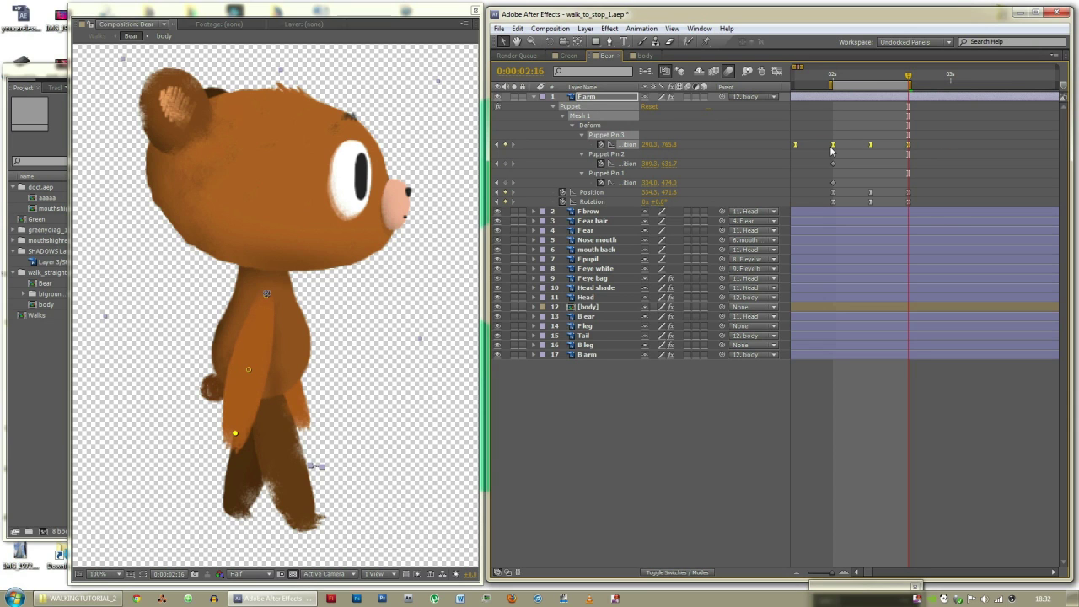
key("alt+Right")
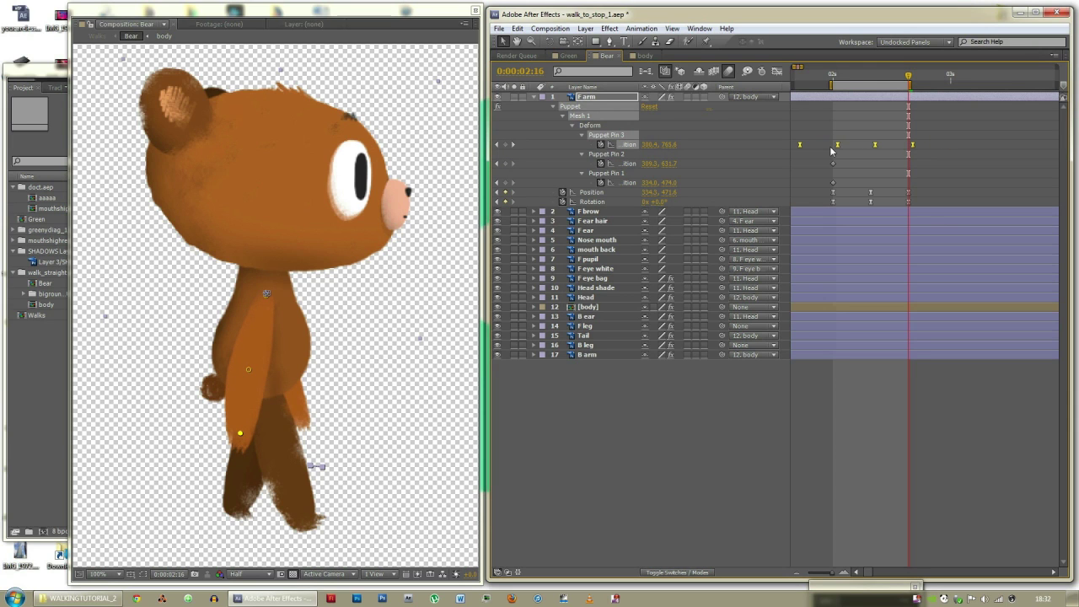
left_click(833, 76)
left_click_drag(837, 79, 907, 77)
key("space")
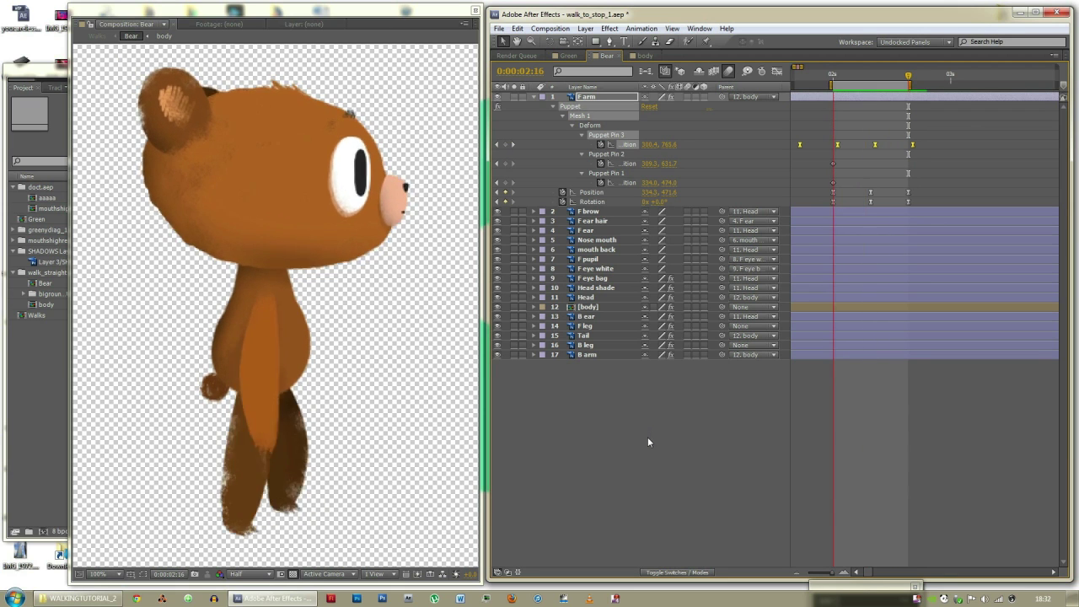
key("space")
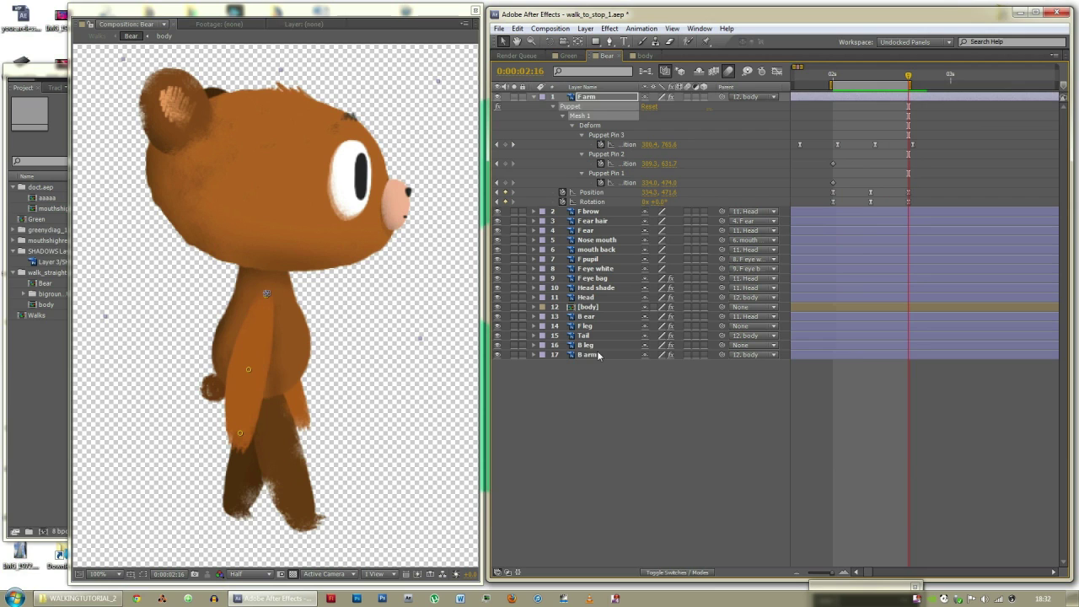
Reveal the B arm's keyframes and paste a copy of its Puppet Pin 3 Position keyframes from 0:00:02:16
left_click(597, 358)
key("u")
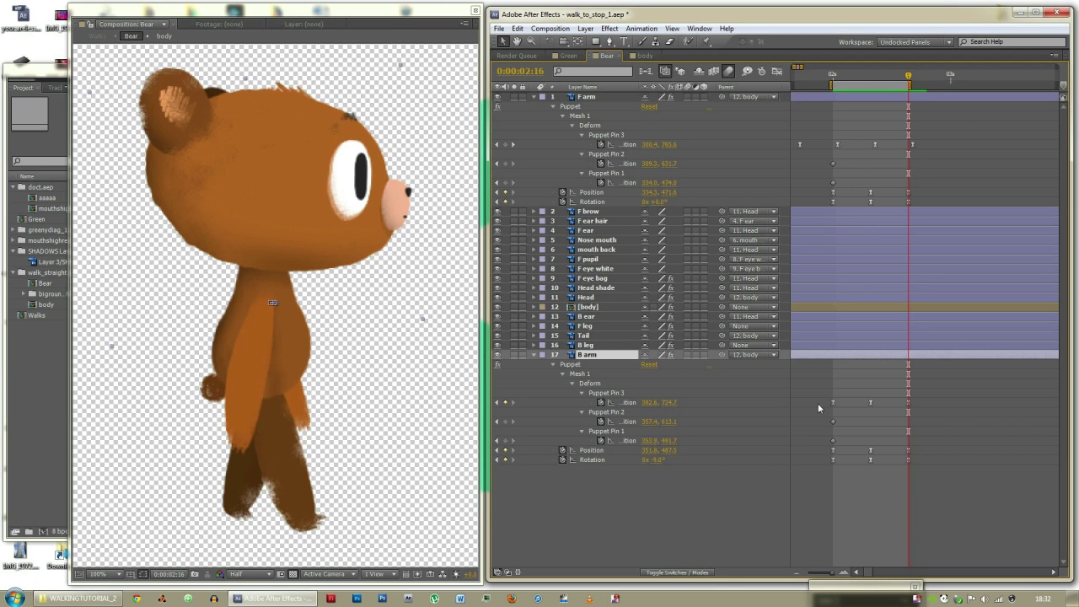
left_click_drag(825, 394, 920, 404)
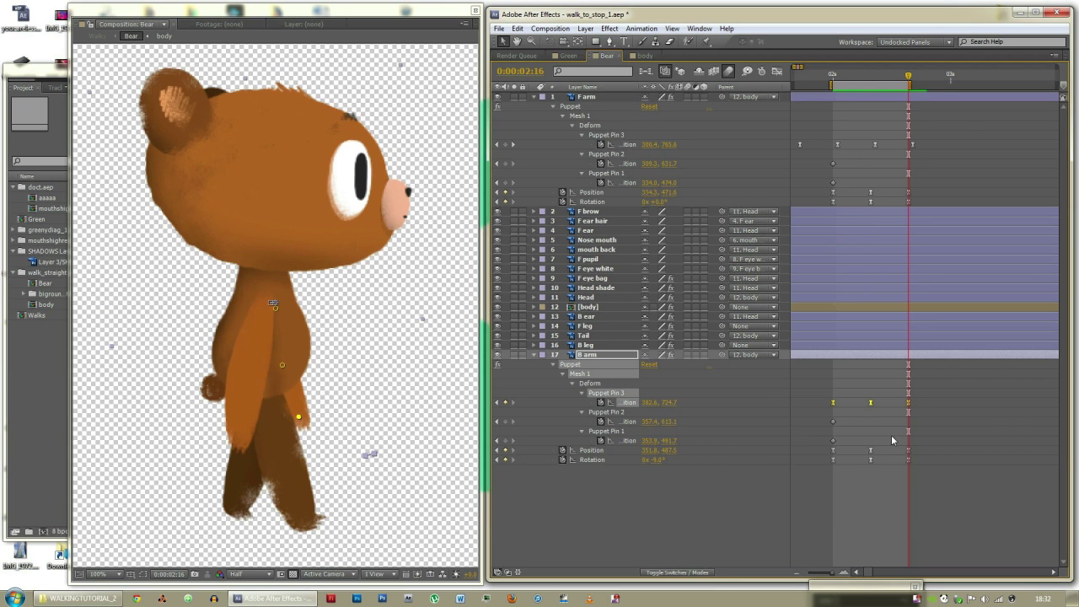
key("ctrl+c")
key("ctrl+v")
Move all the B arm's Puppet Pin 3 keyframes 15 frames earlier so they trail the arm's swing, and preview the loop
left_click_drag(992, 384, 819, 403)
left_click_drag(910, 403, 837, 405)
left_click(842, 376)
key("KP_0")
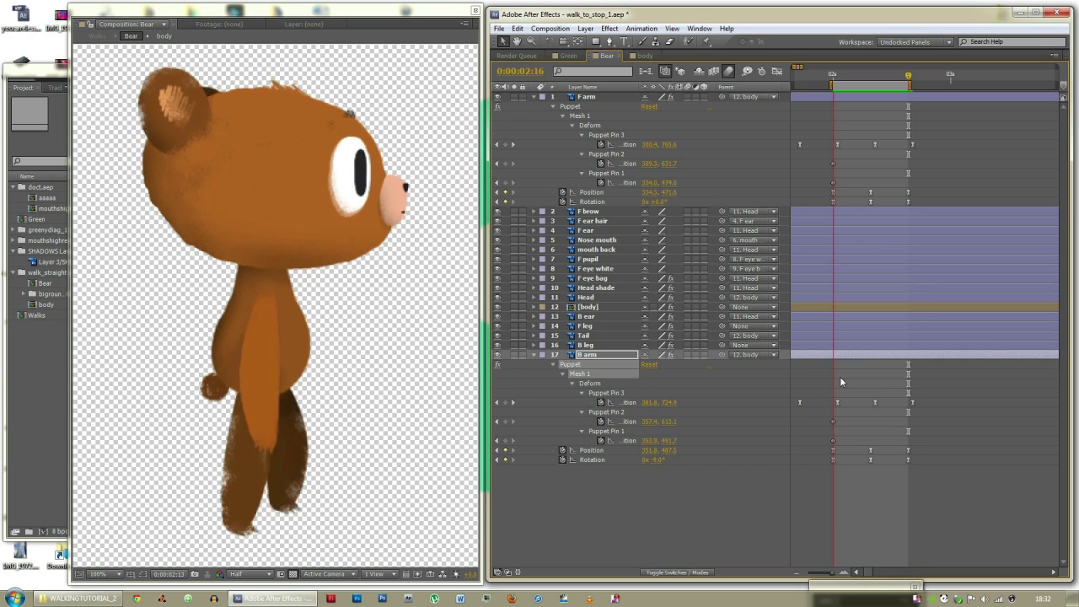
Reveal the mouth back's Position, adjust its keyframe at 0:00:02:08, and preview the walk loop
left_click(596, 249)
key("p")
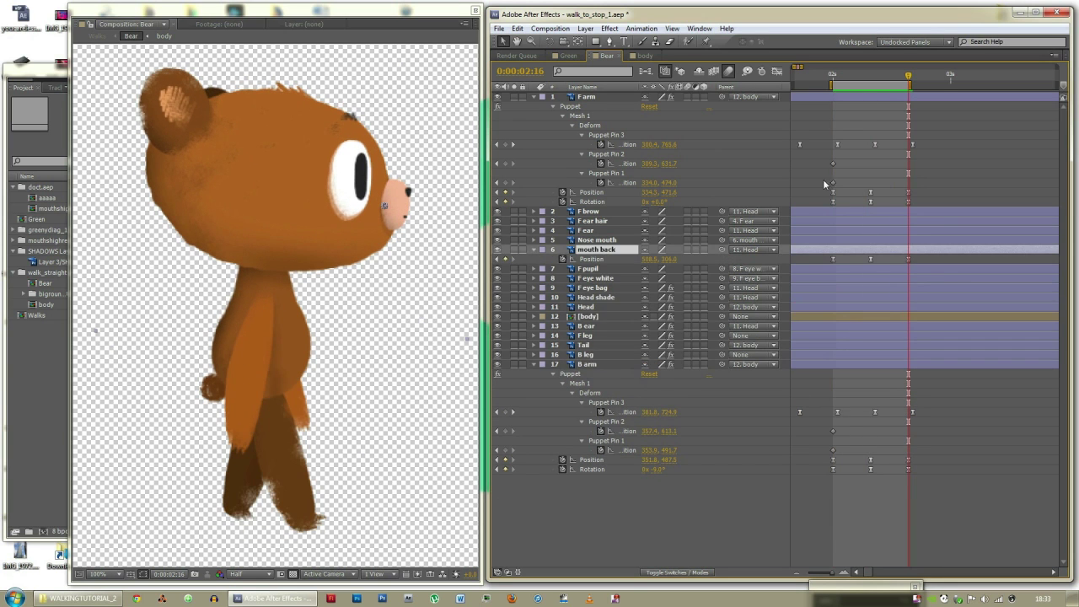
left_click_drag(834, 77, 871, 76)
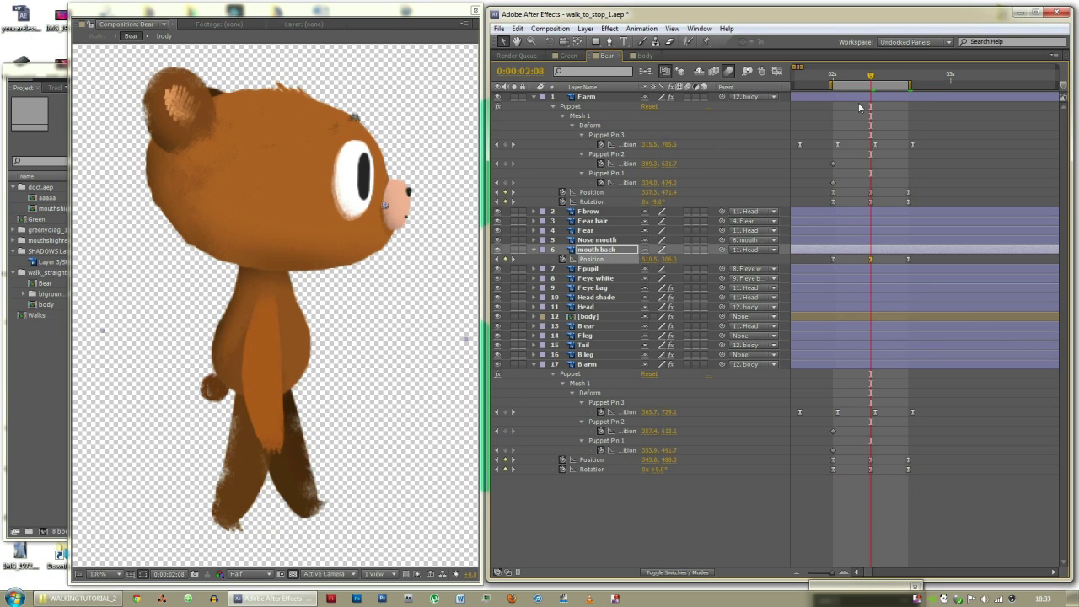
left_click(766, 532)
key("space")
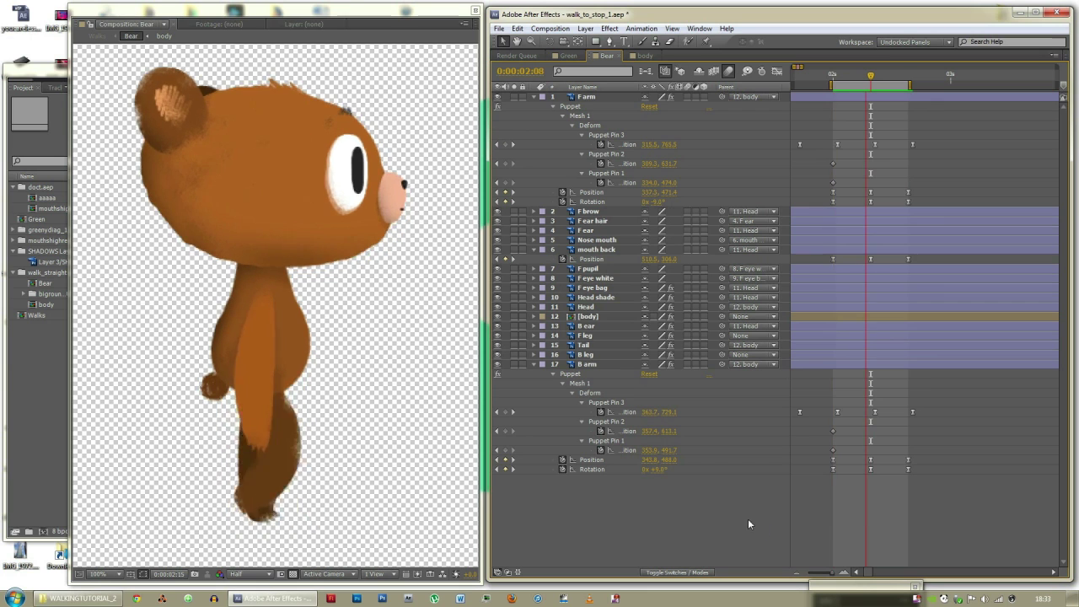